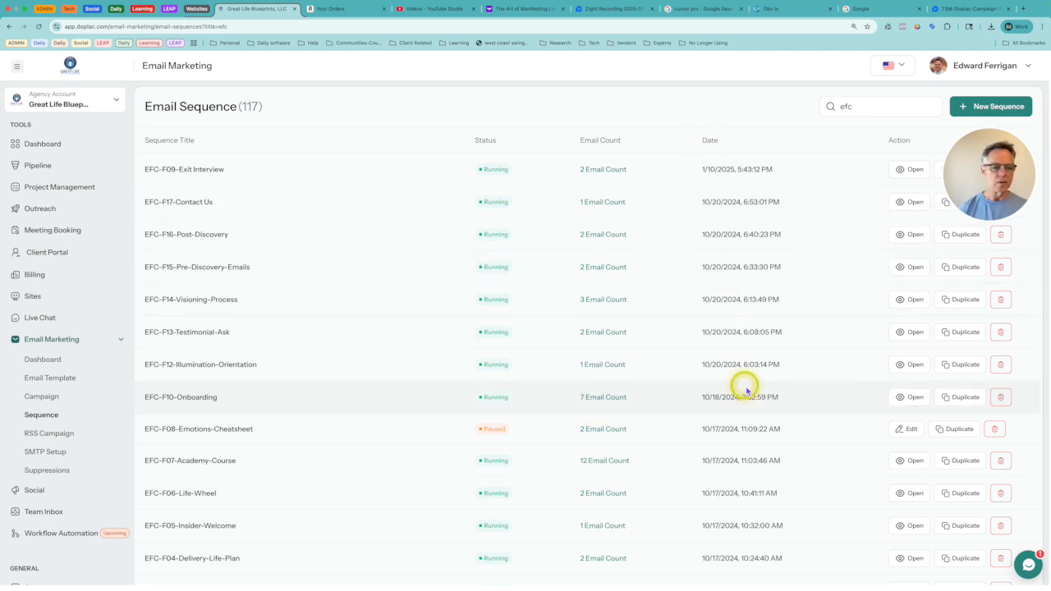
mouse_move(1001, 160)
left_click_drag(1001, 155, 813, 266)
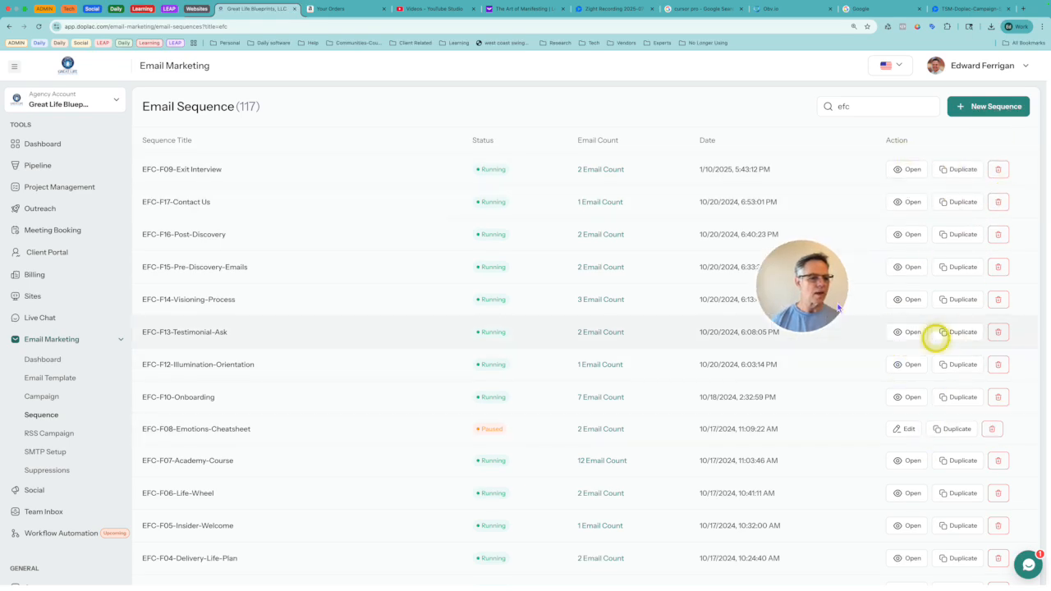
left_click_drag(812, 279, 989, 156)
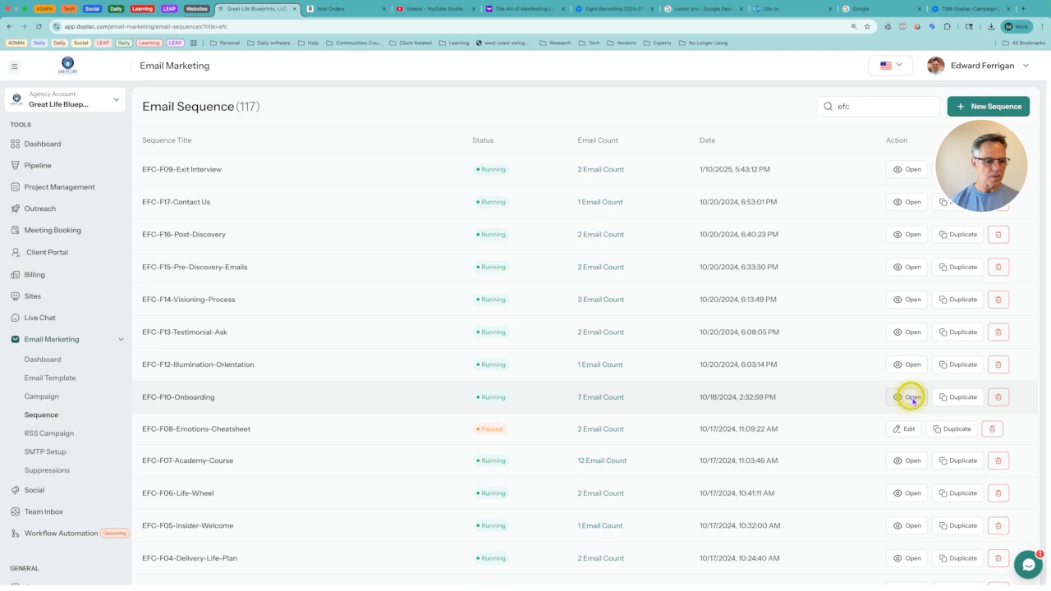
- Search the email sequences for the prefix dd, and search them again for efc
double_click(843, 109)
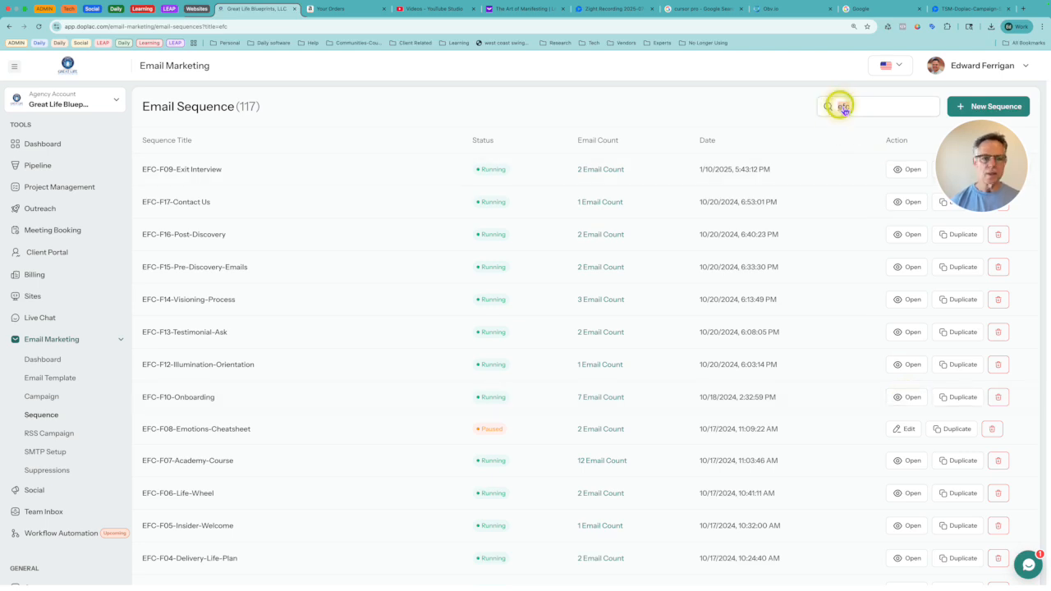
type("EFC")
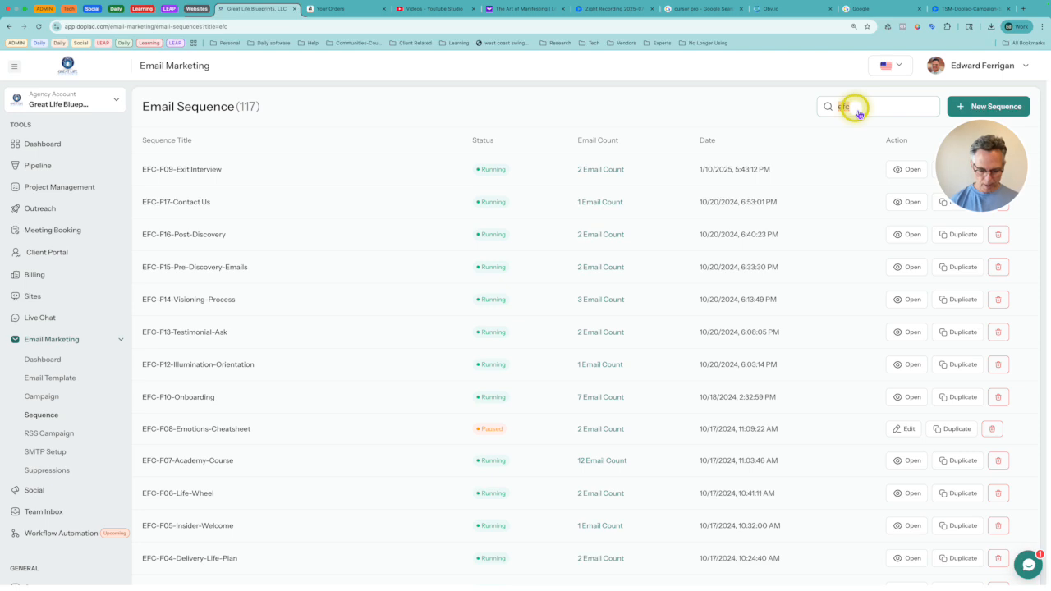
type("rm")
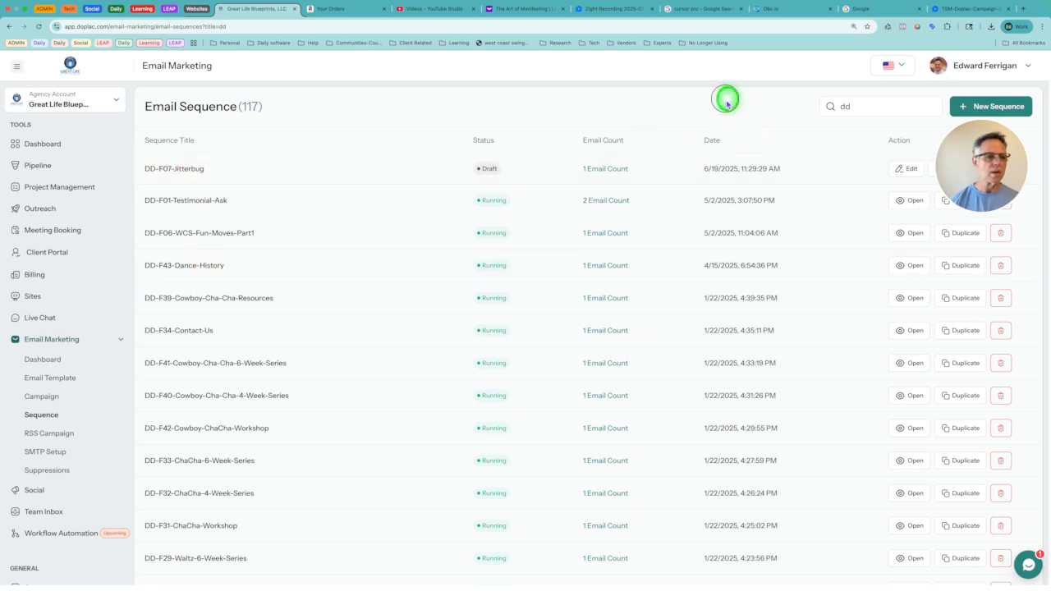
double_click(844, 105)
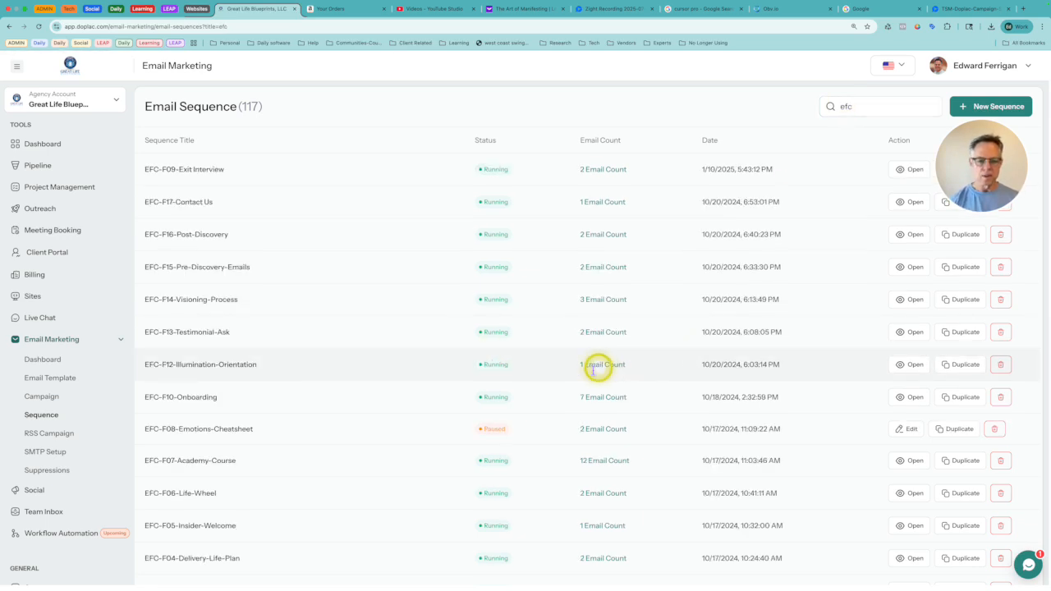
- Open the EFC-F10-Onboarding sequence and pause it, confirming the pause
left_click(913, 399)
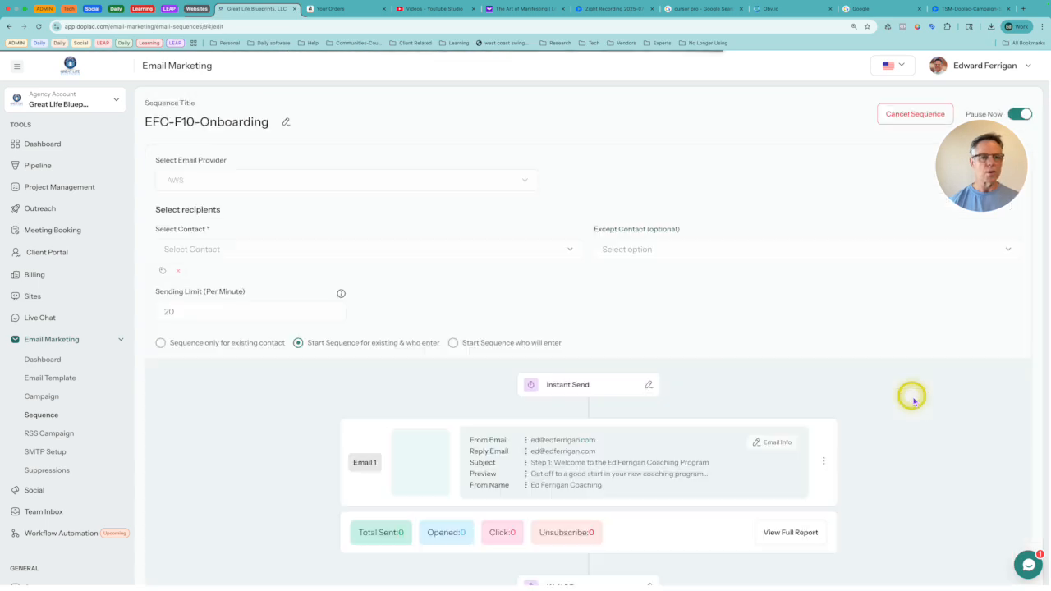
left_click(661, 293)
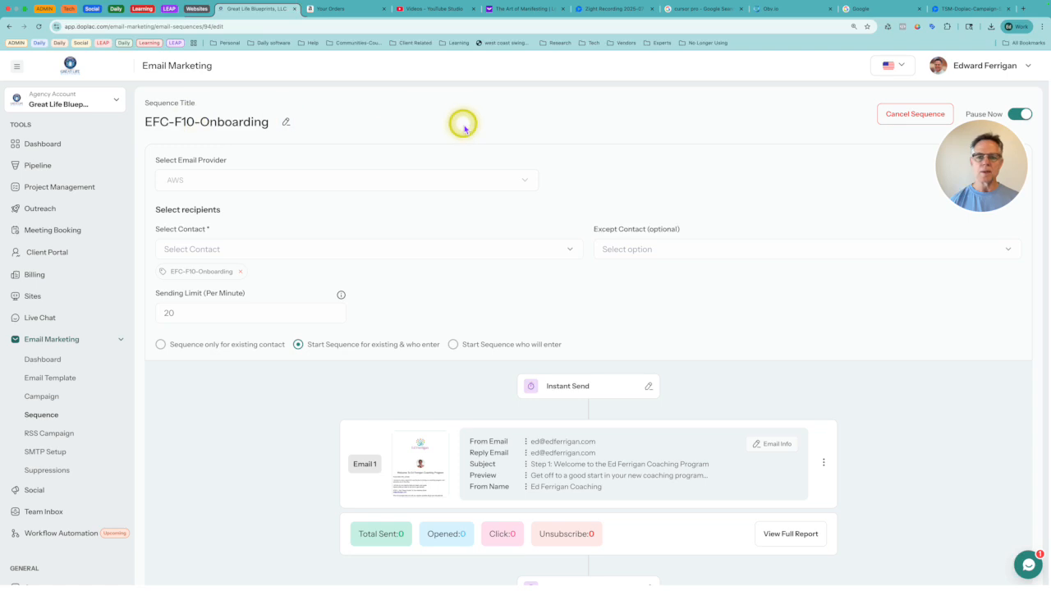
left_click(1016, 115)
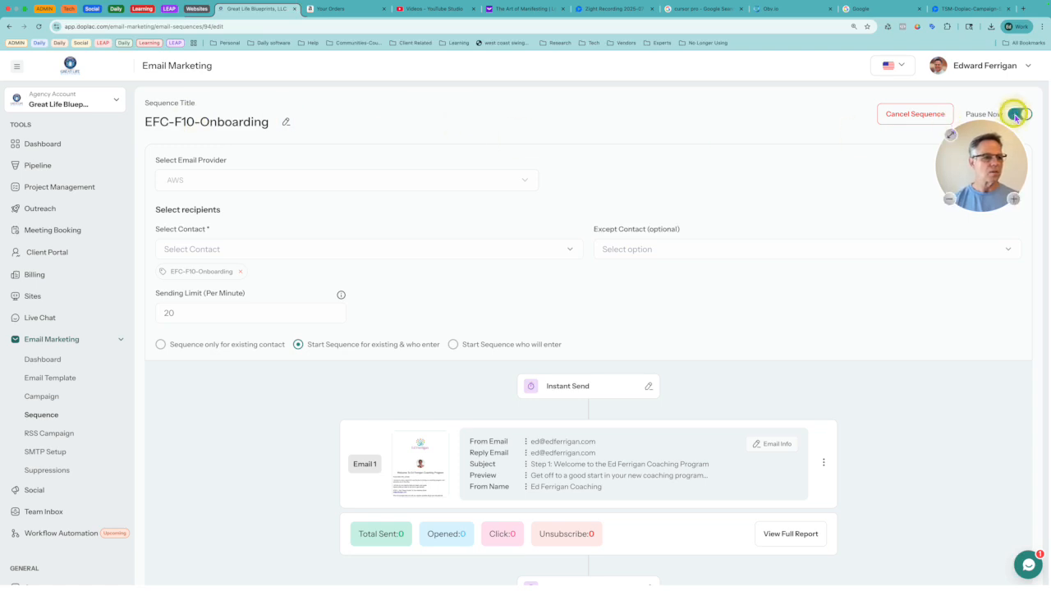
left_click(1016, 115)
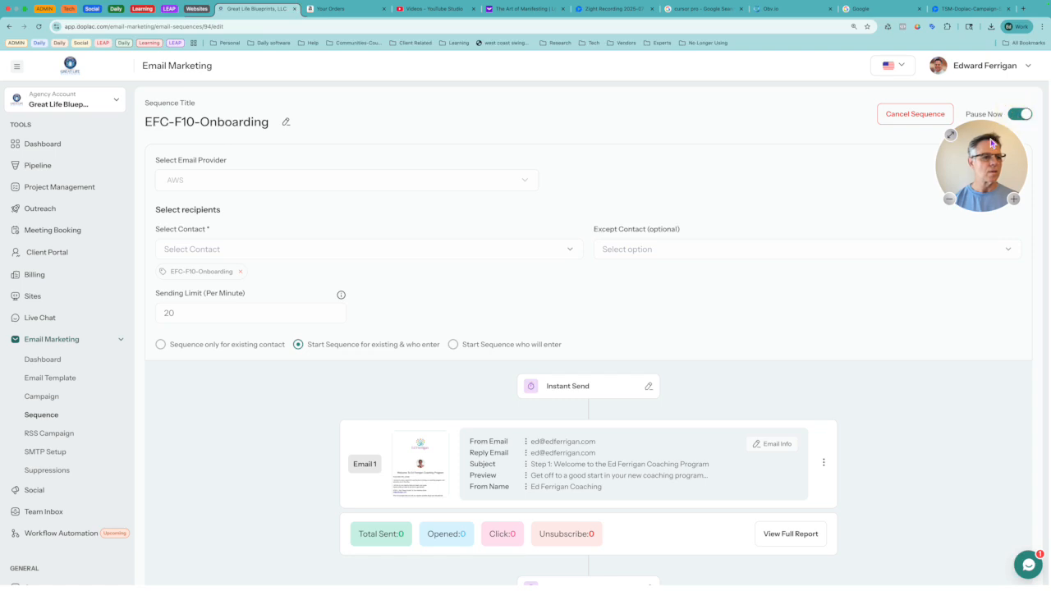
left_click(912, 197)
left_click(1015, 195)
left_click_drag(1015, 196, 963, 292)
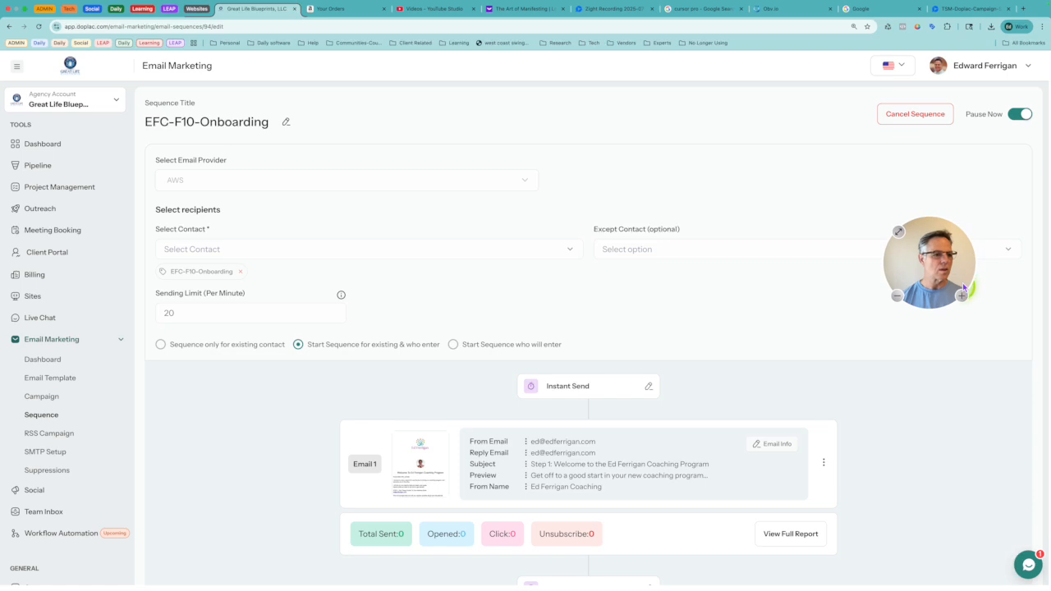
left_click(1017, 116)
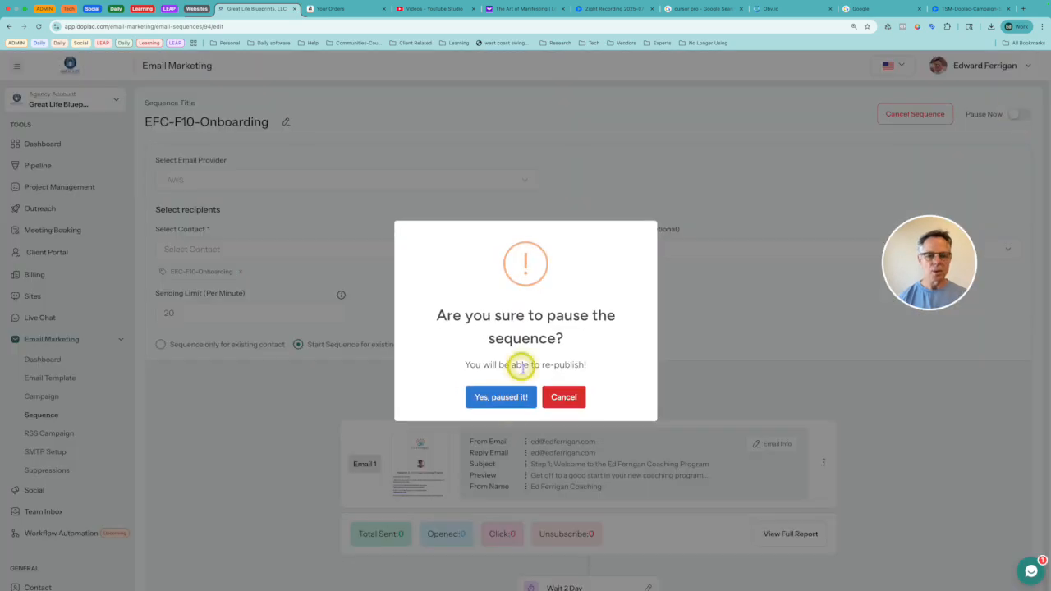
left_click(502, 398)
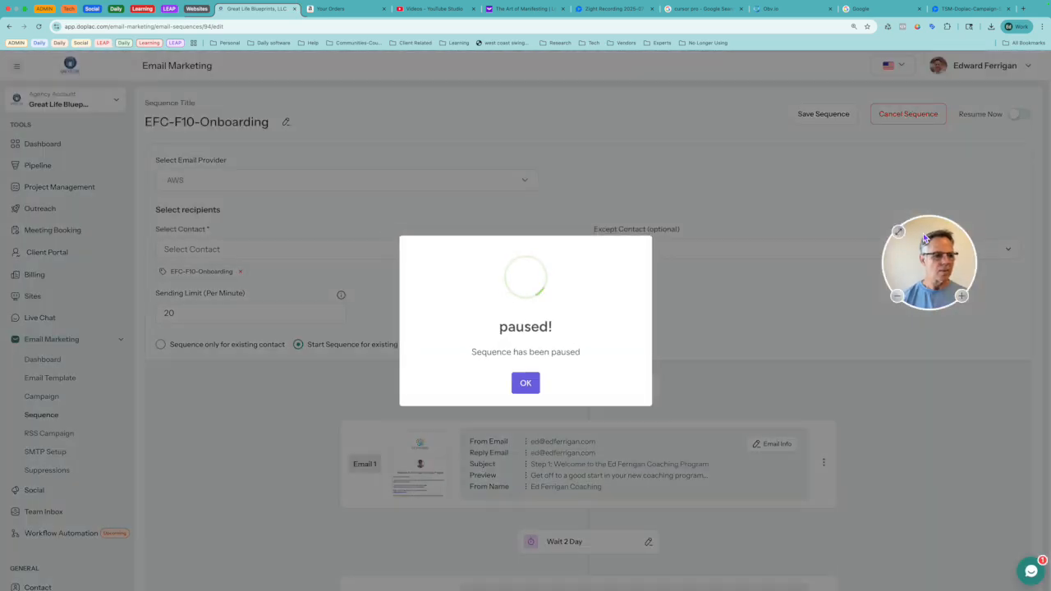
left_click(525, 382)
left_click_drag(882, 261, 932, 153)
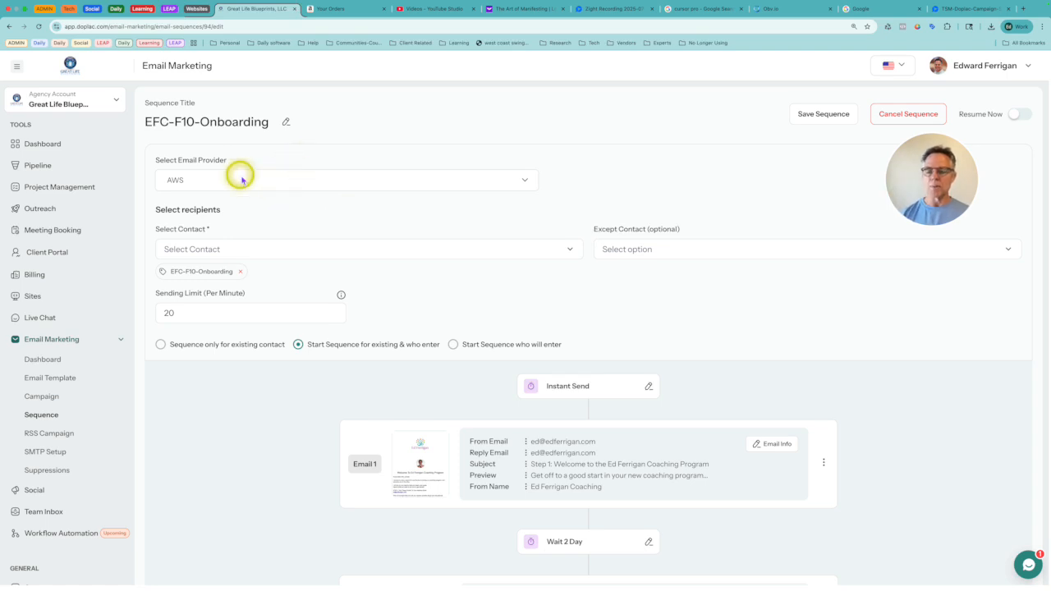
- Review the email providers offered for the onboarding sequence, keeping AWS selected
left_click(216, 182)
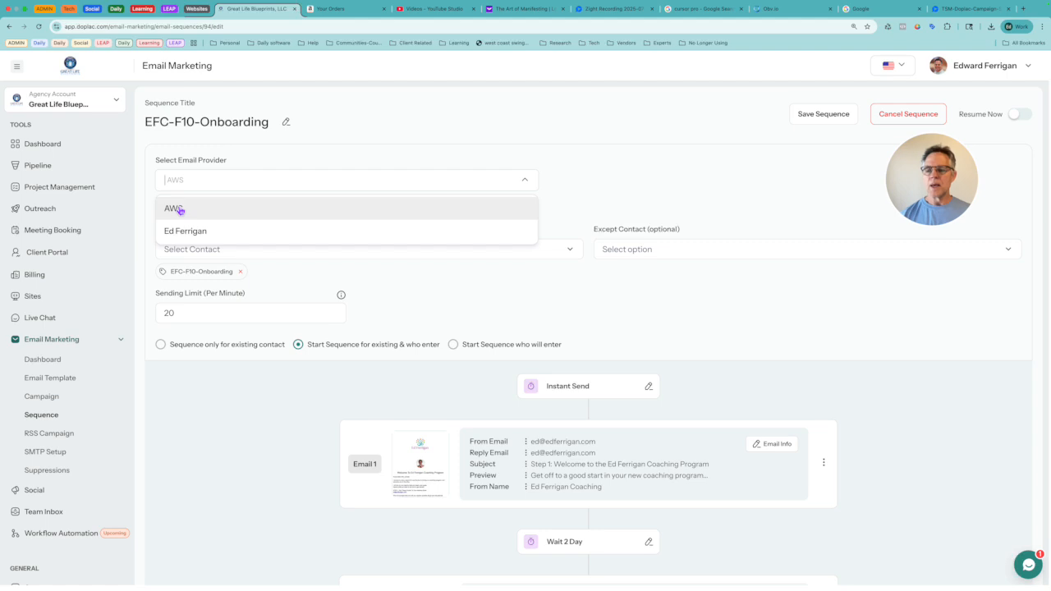
left_click(293, 156)
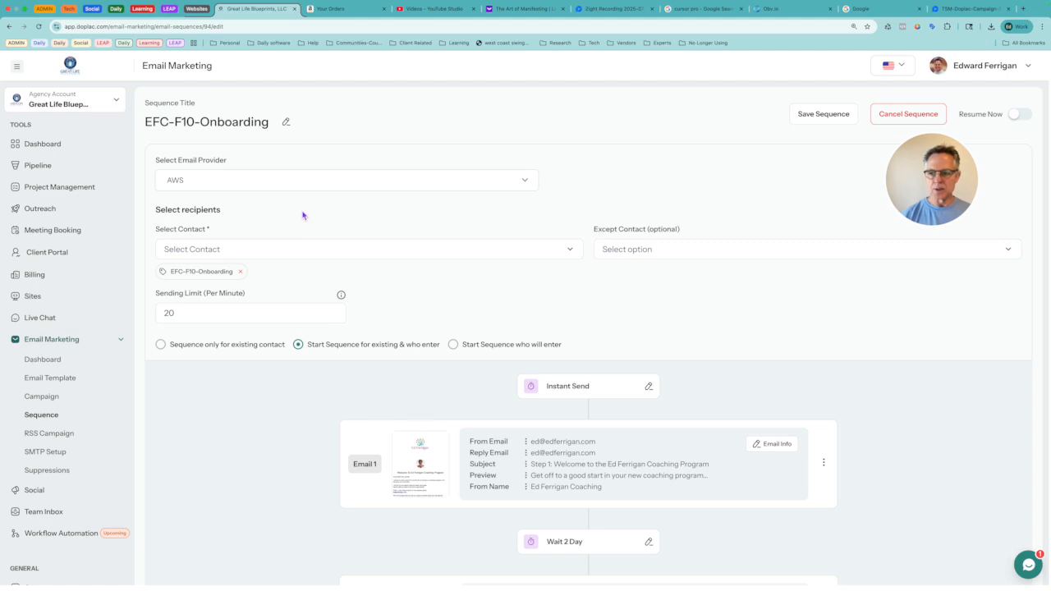
left_click(297, 185)
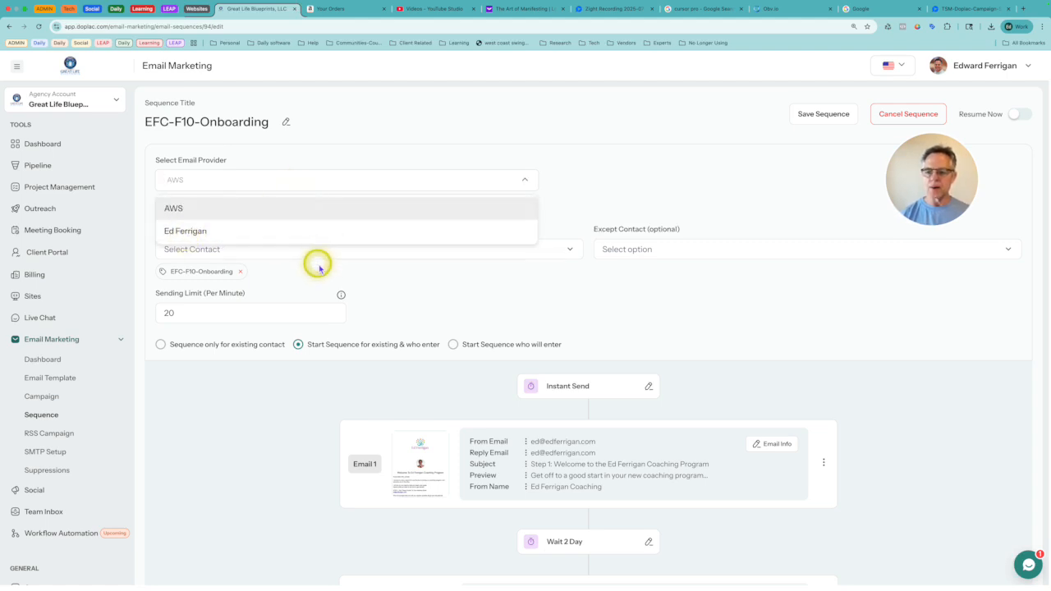
left_click(449, 156)
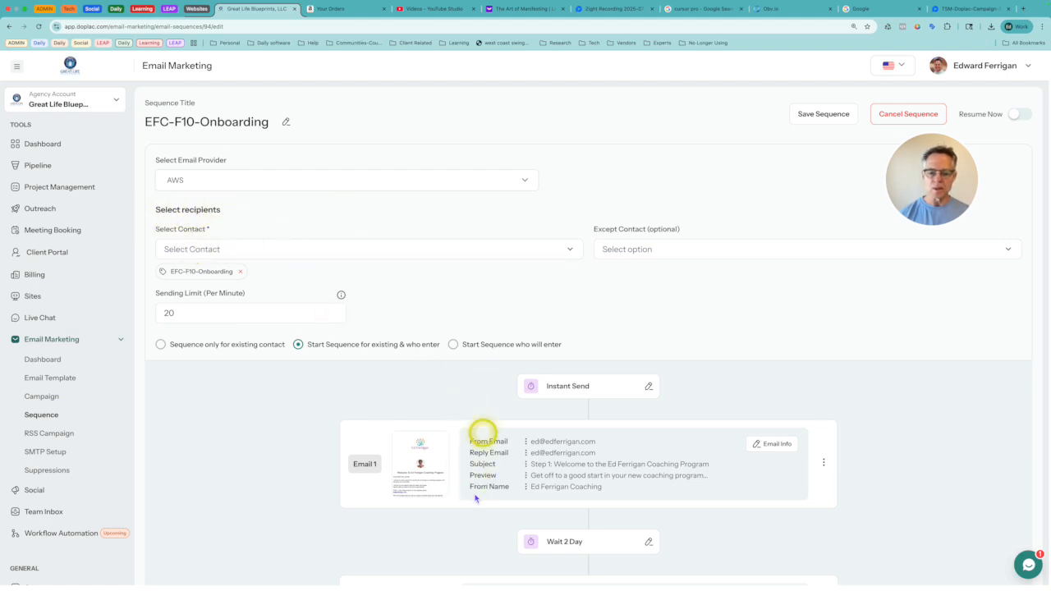
- Browse the contact lists and the tags available for choosing the sequence's recipients
left_click(328, 251)
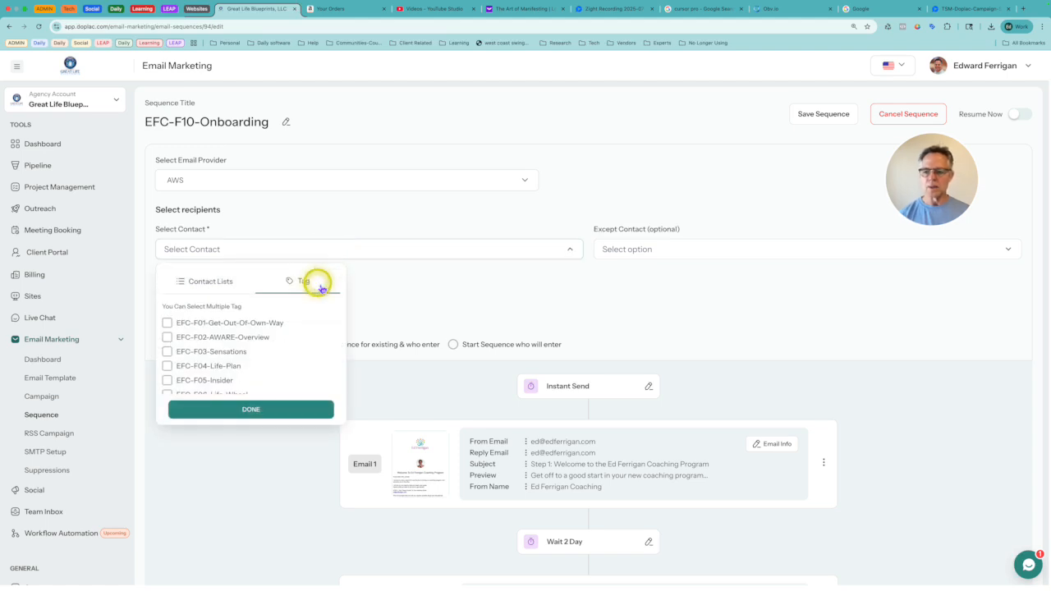
left_click(201, 286)
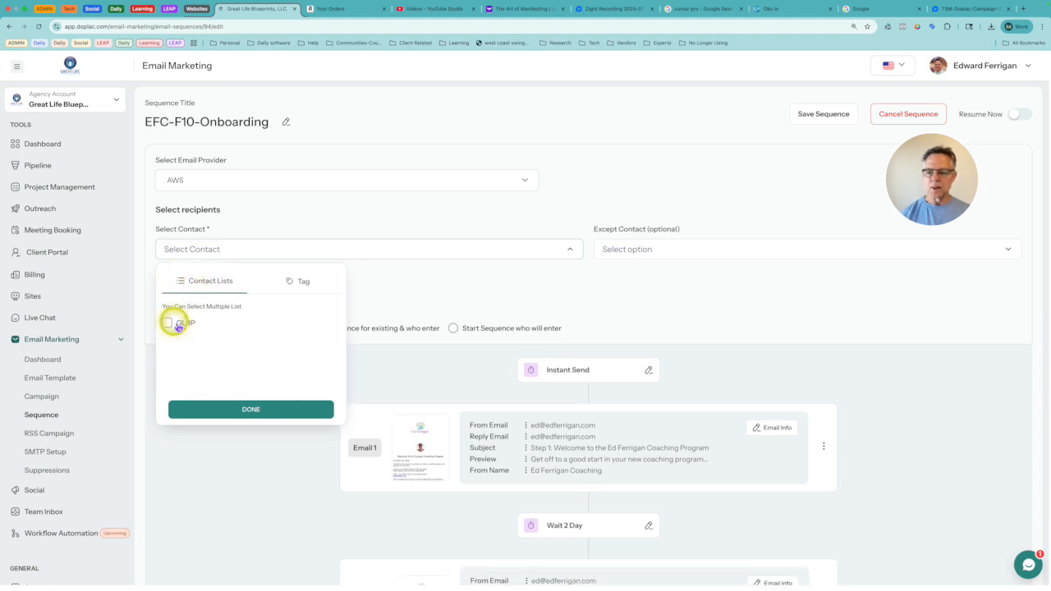
left_click(304, 286)
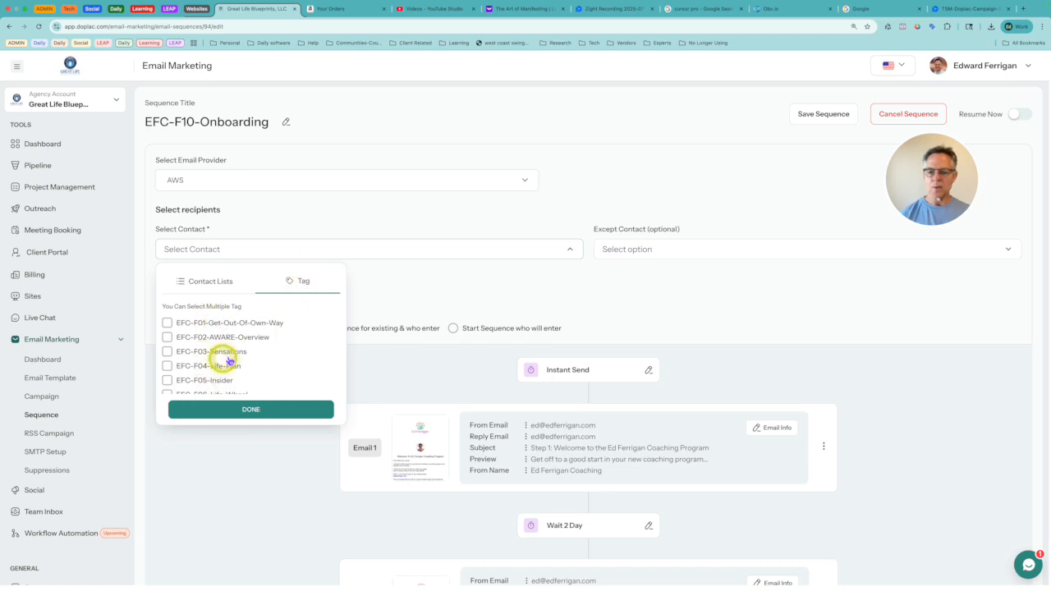
left_click(431, 289)
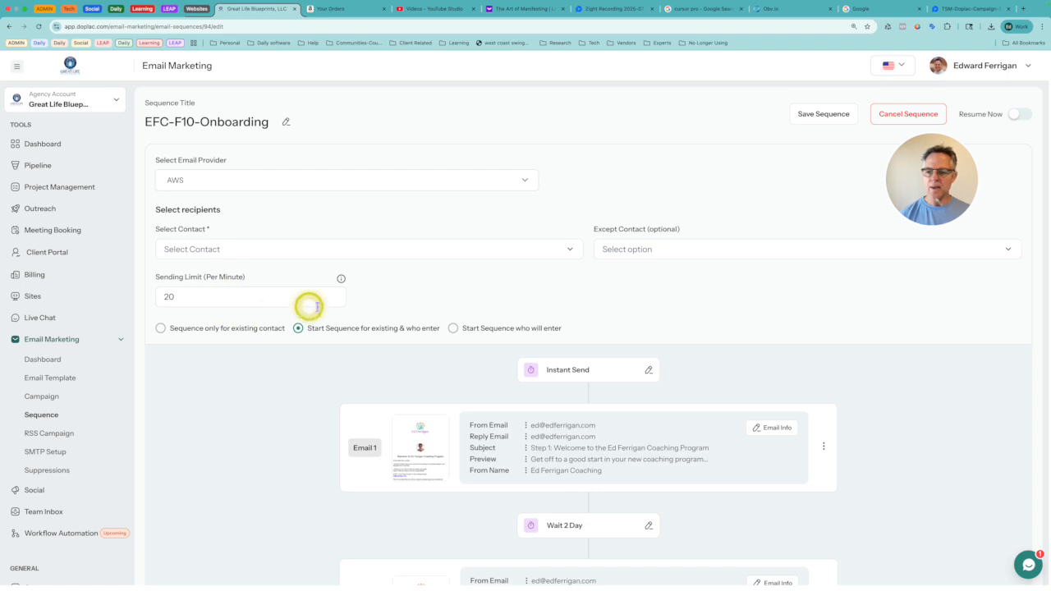
- Set the sequence's recipients to contacts with the EFC-F10-Onboarding tag
left_click(457, 249)
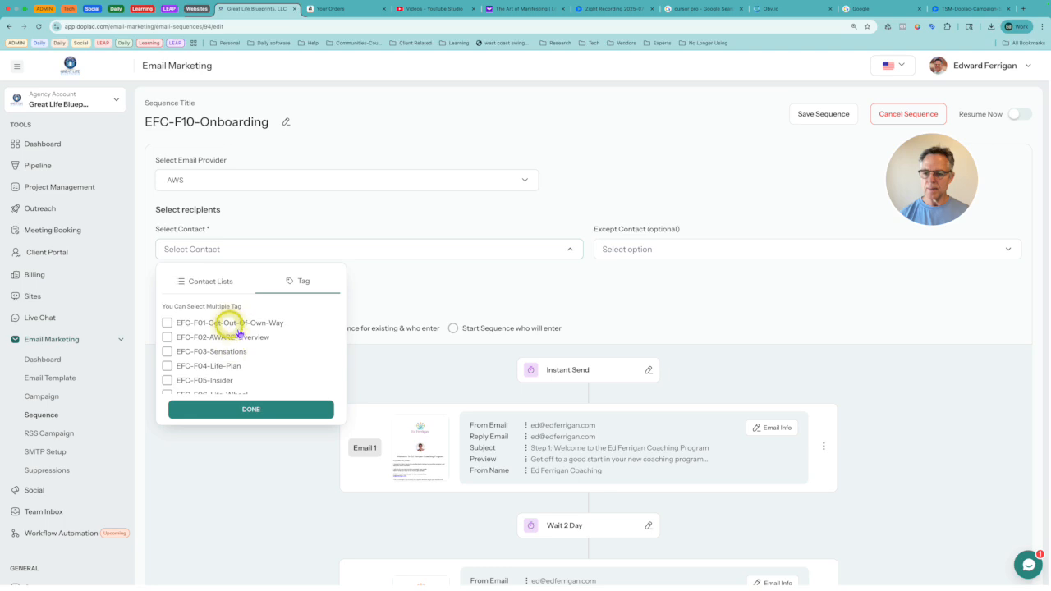
scroll(288, 363, "down", 2)
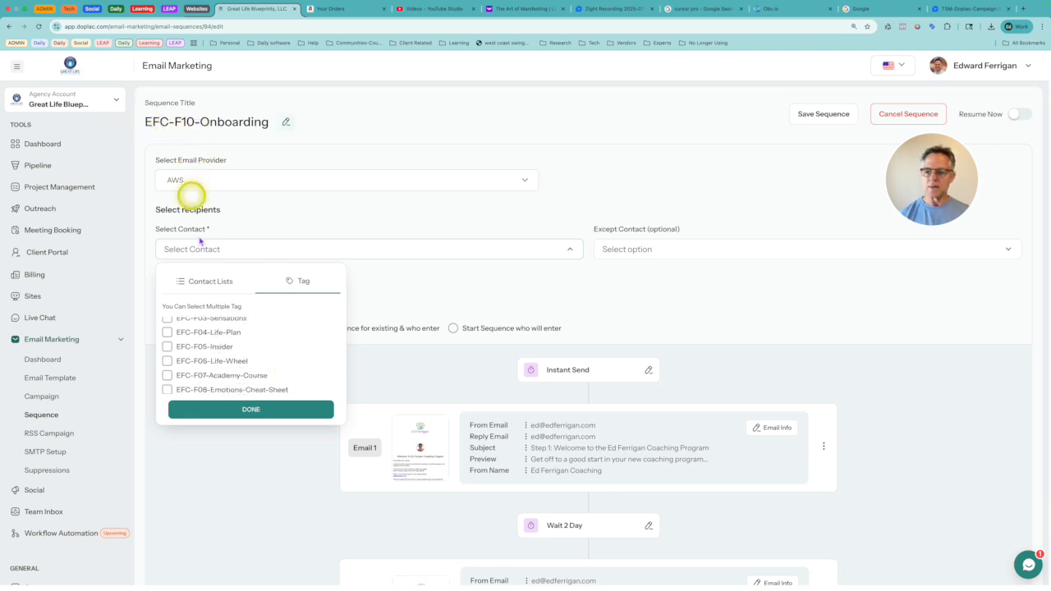
scroll(226, 377, "down", 3)
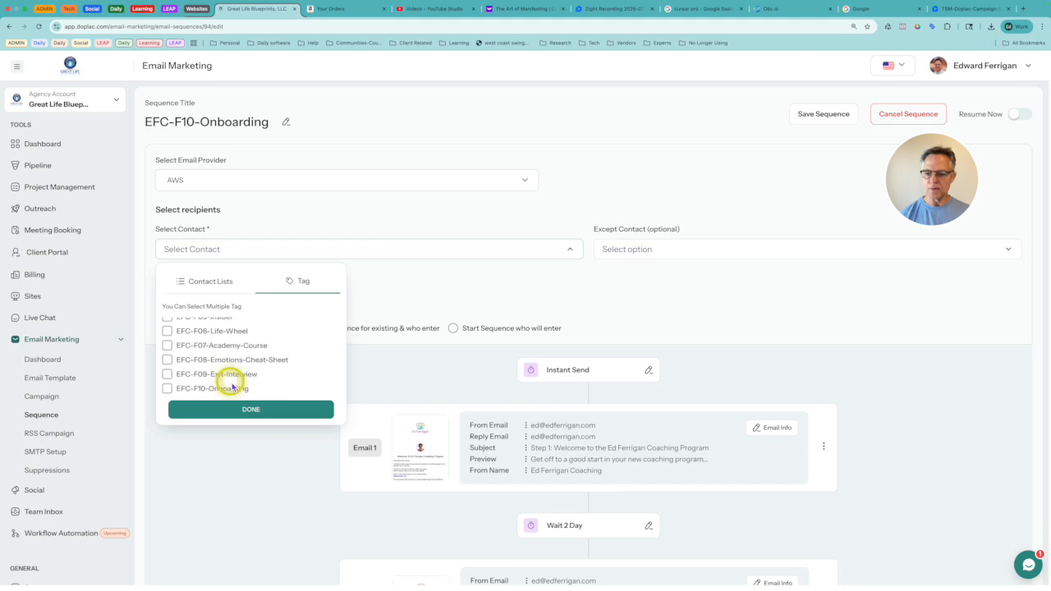
left_click(209, 356)
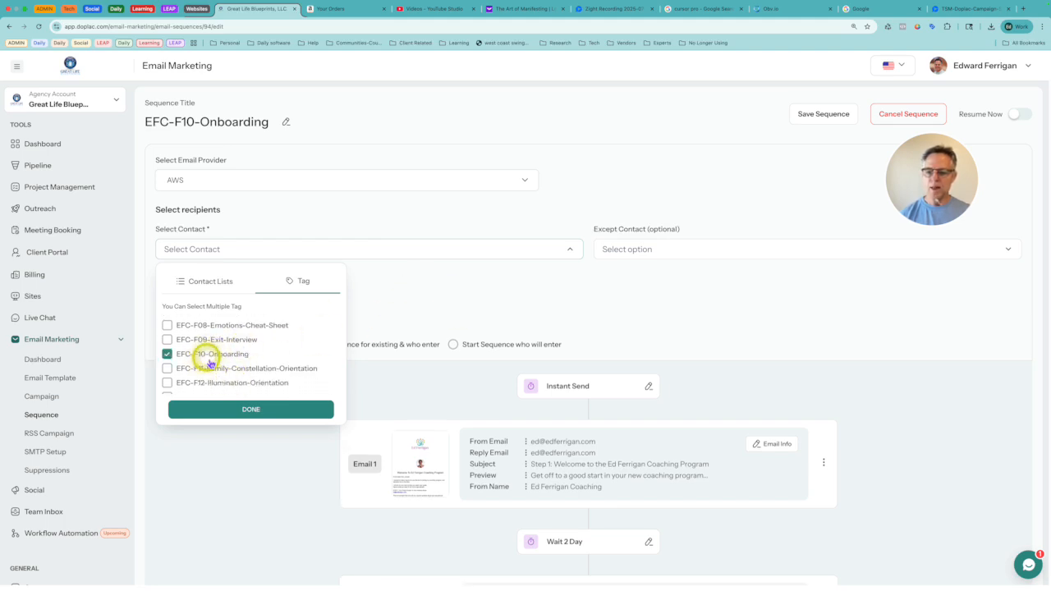
left_click(241, 408)
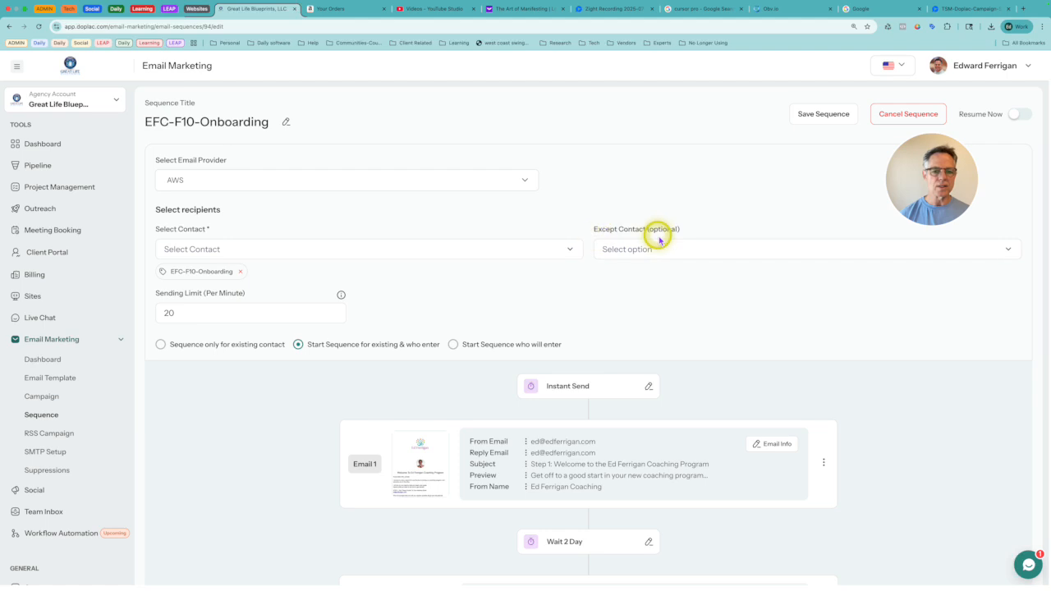
- Review the tags available for excluding contacts, along with the sequence's sending limit and start options
left_click(629, 252)
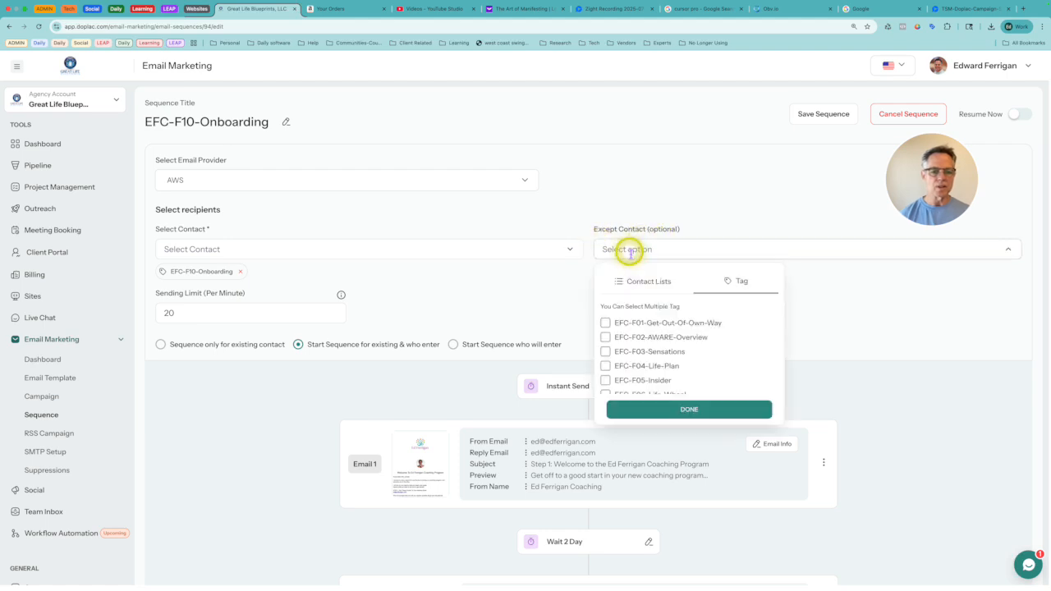
left_click(523, 305)
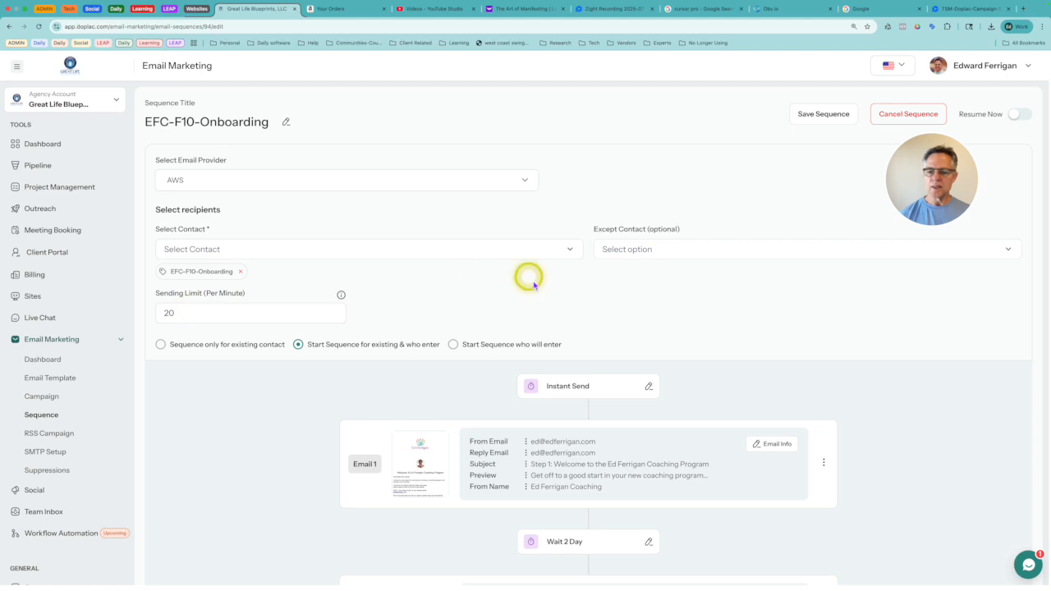
scroll(532, 283, "down", 1)
scroll(533, 282, "down", 3)
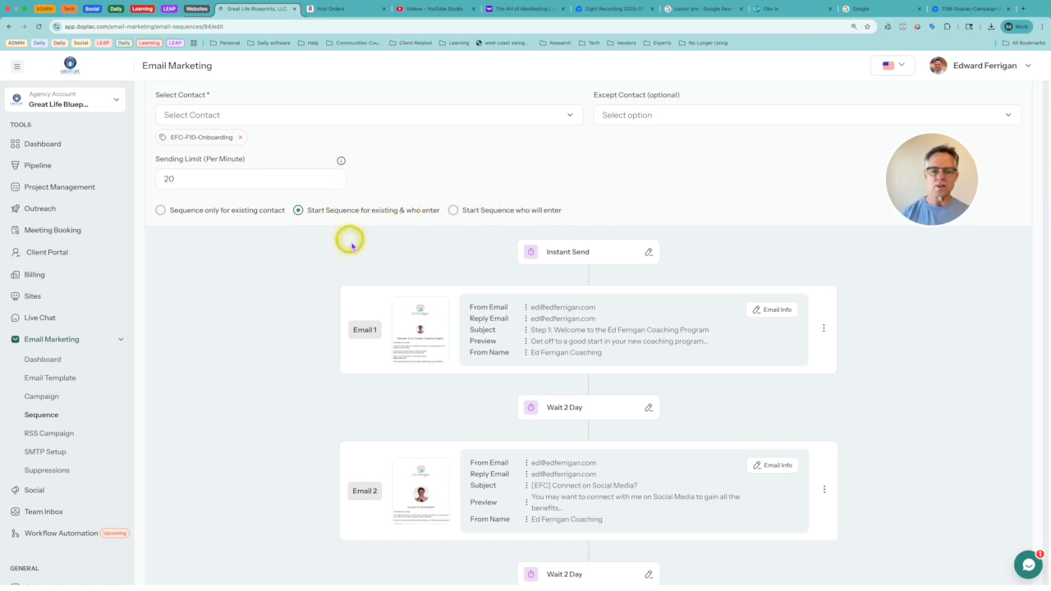
- Check which actions are available for Email 1 in the sequence without applying any
scroll(287, 272, "down", 1)
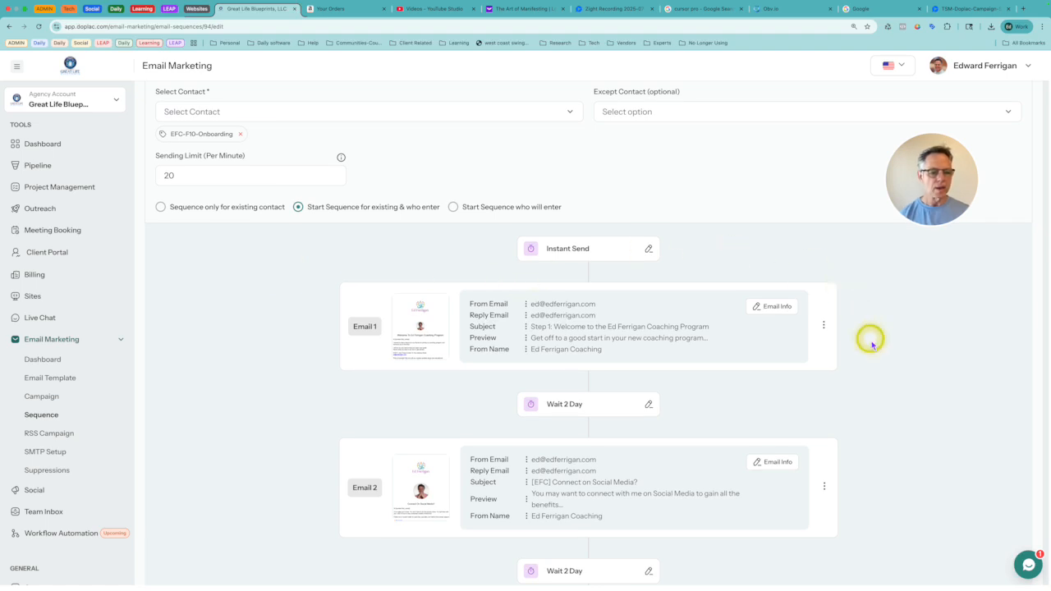
left_click(824, 325)
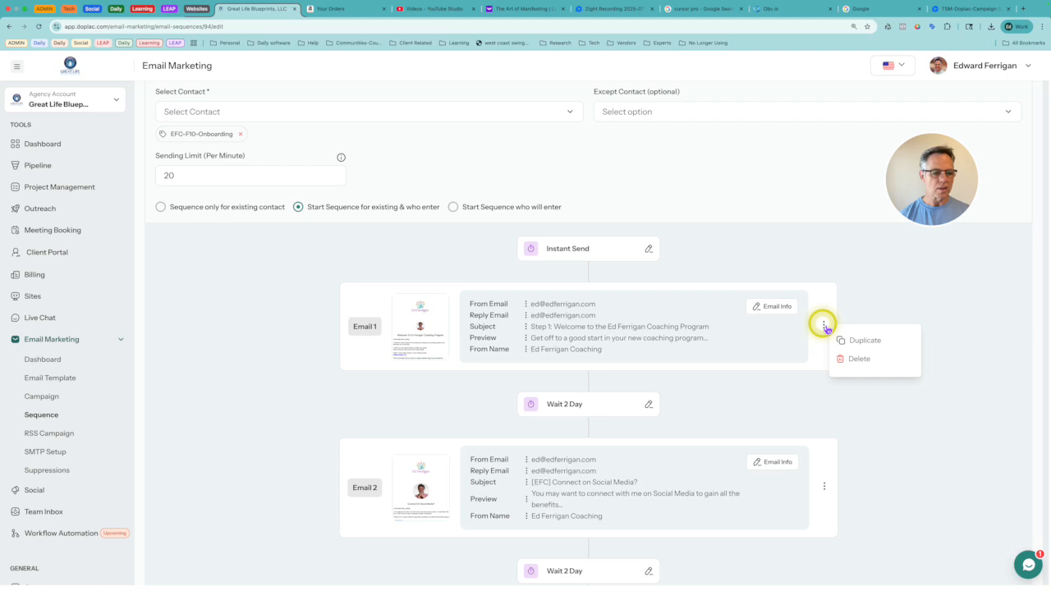
left_click(837, 265)
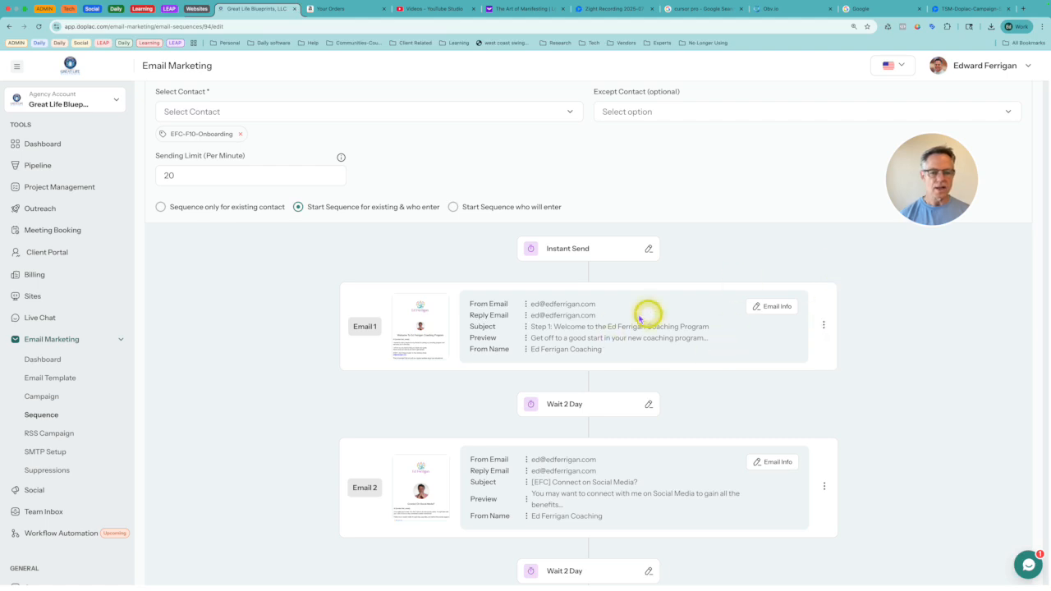
- Review Email 1's sender address, reply address, subject, preview text and from name, and save the email info
left_click(774, 307)
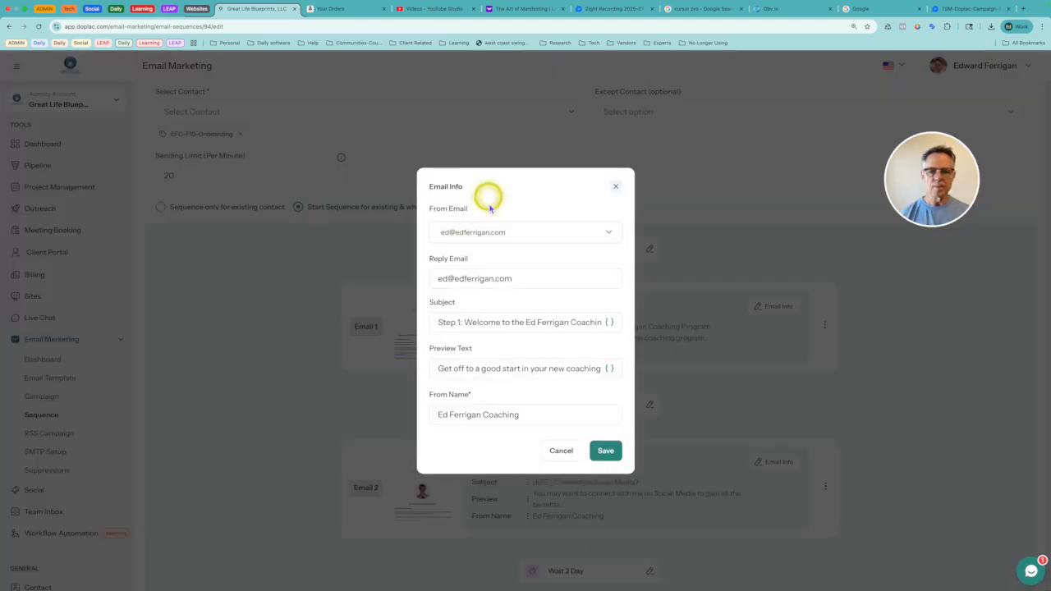
left_click(534, 234)
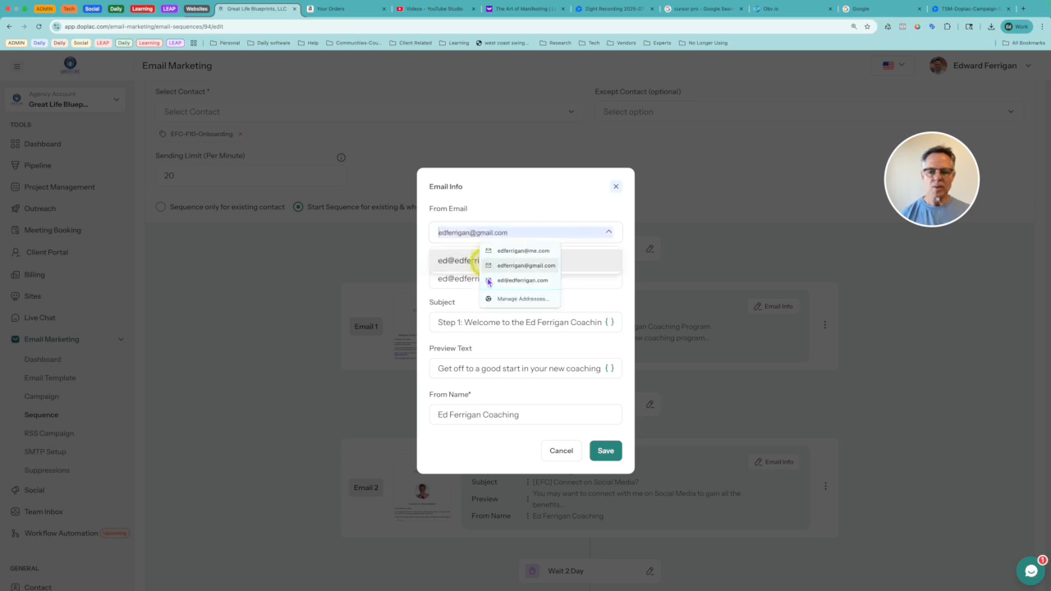
left_click(558, 195)
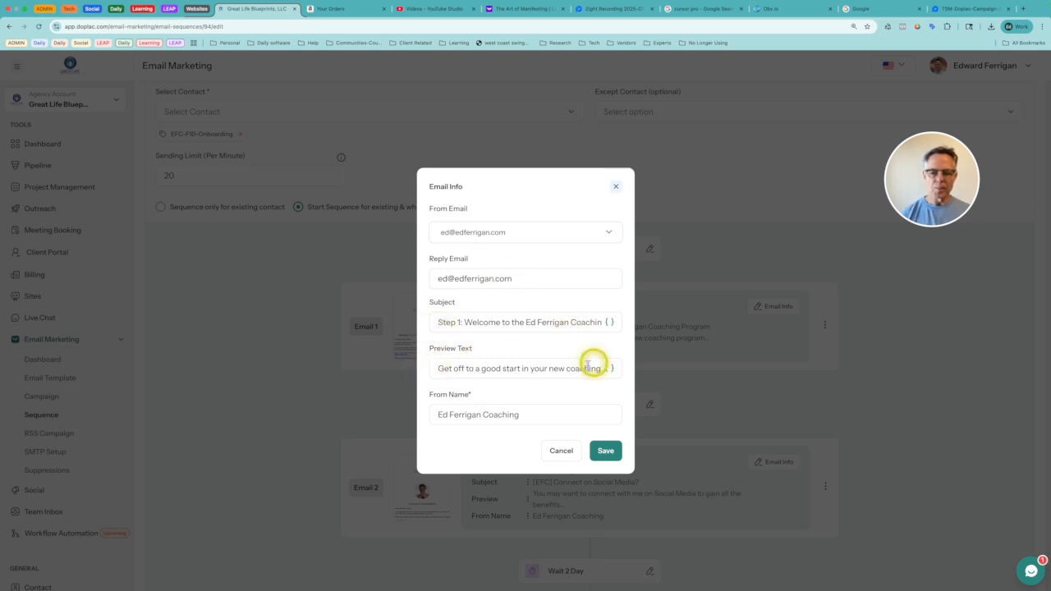
left_click(603, 451)
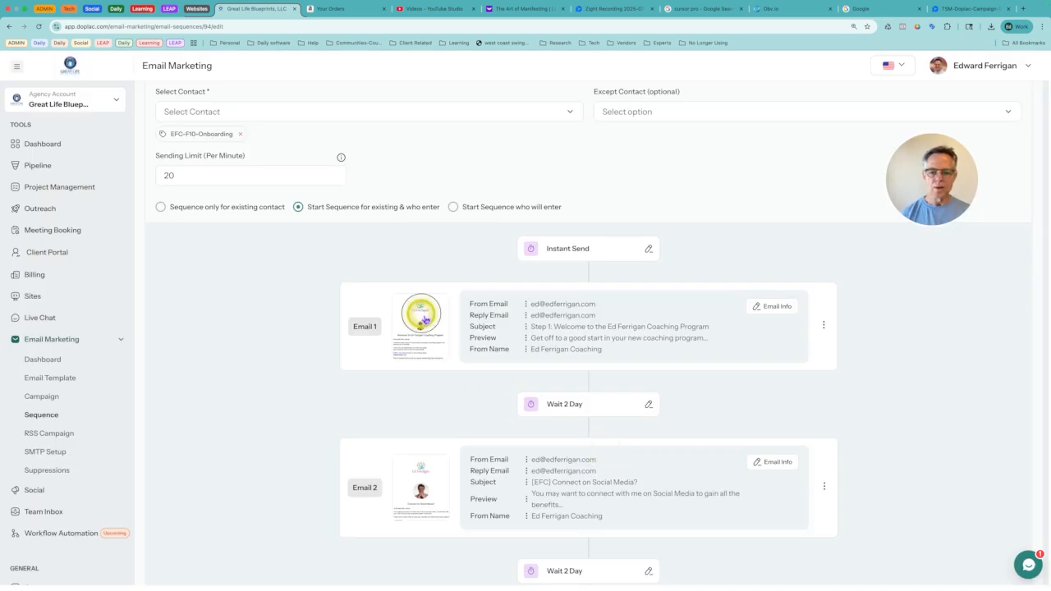
- Open Email 1's content in the email builder and look through the whole message down to its footer
left_click(424, 319)
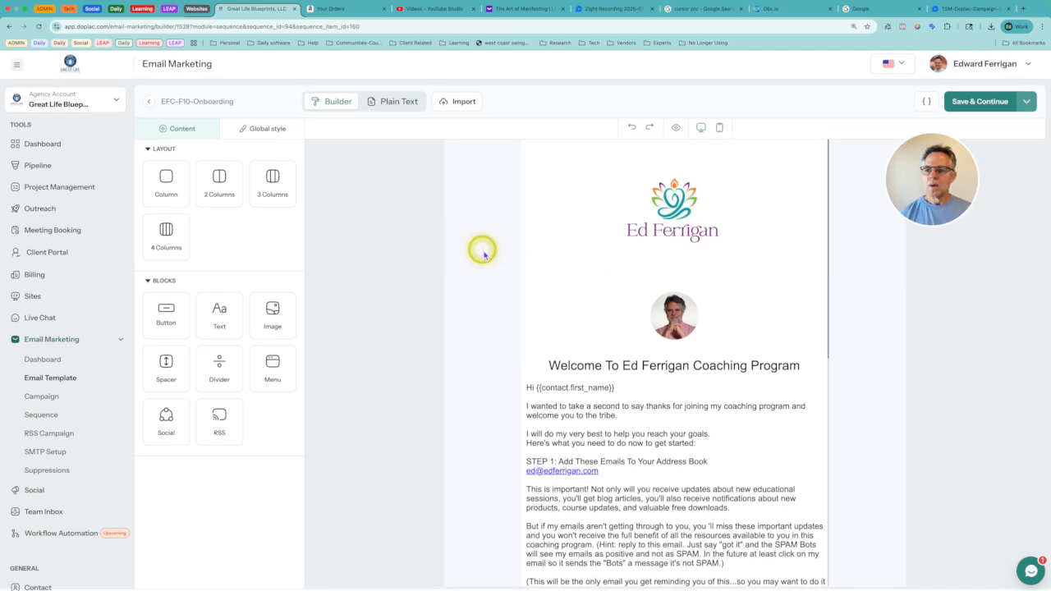
scroll(550, 391, "down", 5)
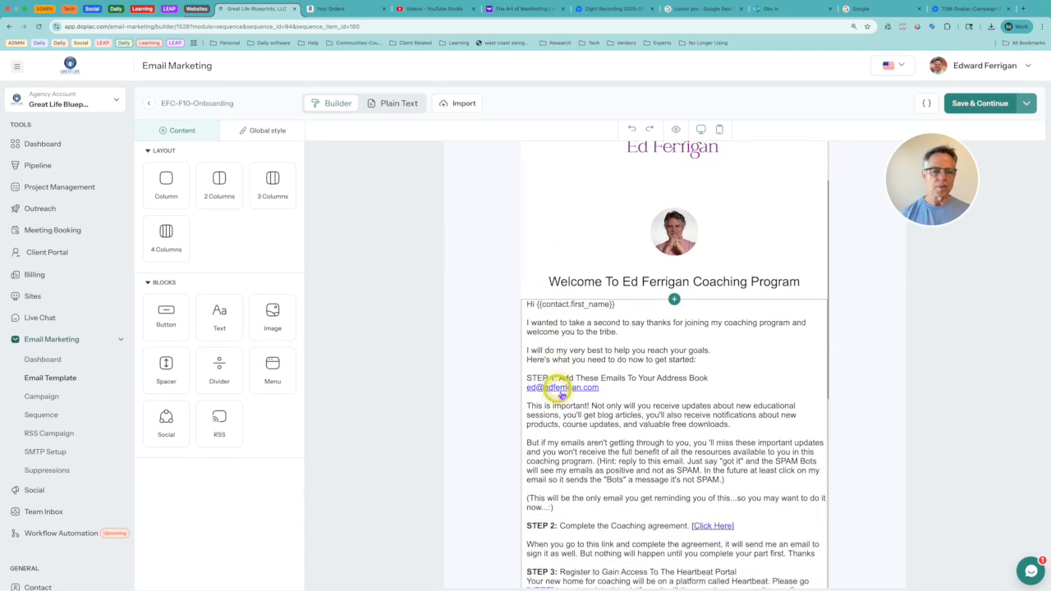
scroll(562, 394, "down", 2)
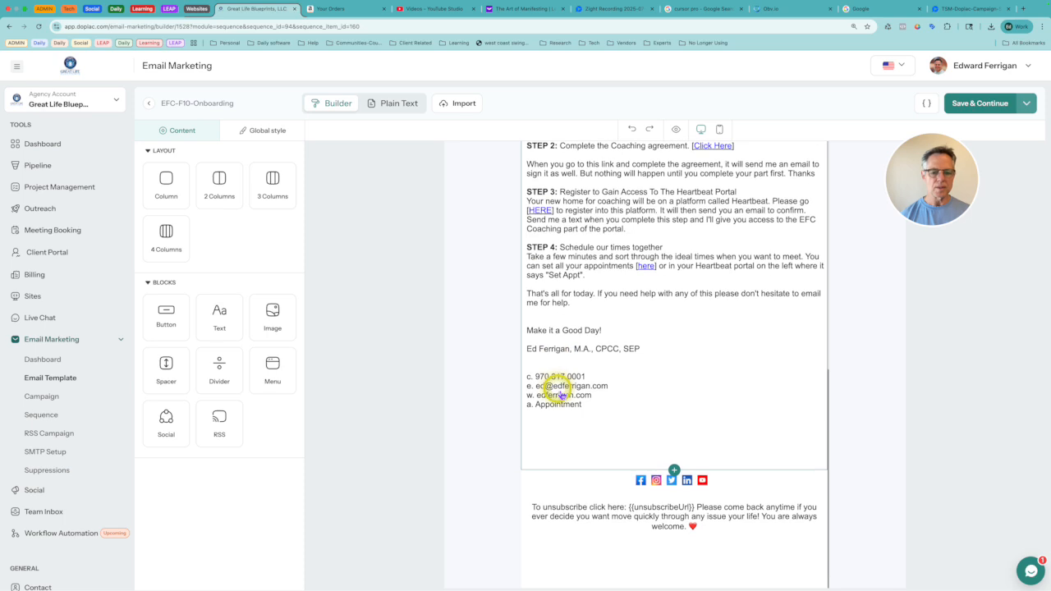
scroll(562, 395, "up", 7)
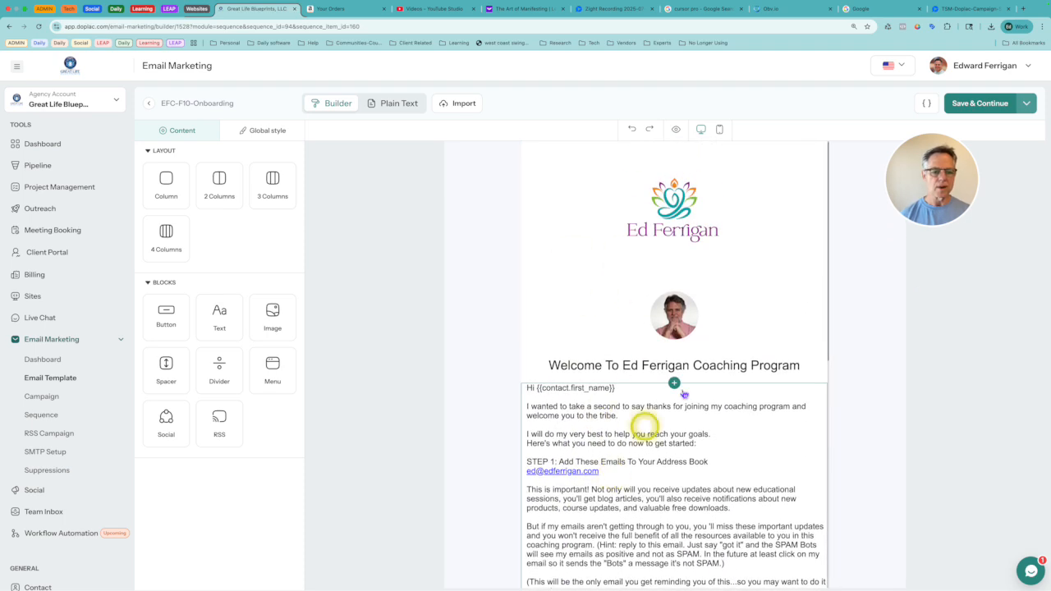
- Set the padding of the logo image block to 0 on all four sides
left_click(710, 266)
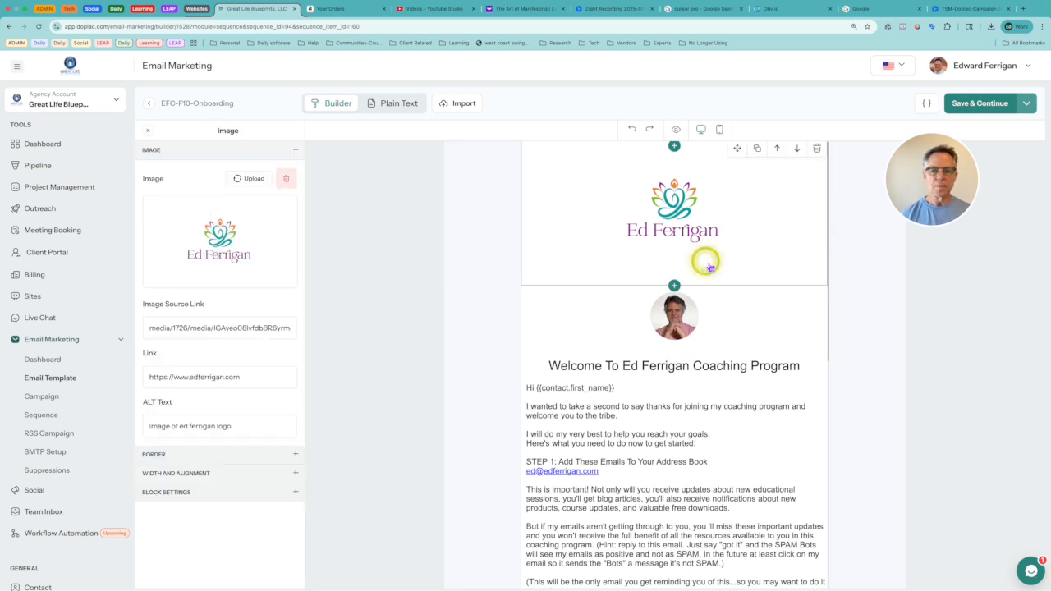
left_click(197, 495)
scroll(192, 493, "down", 2)
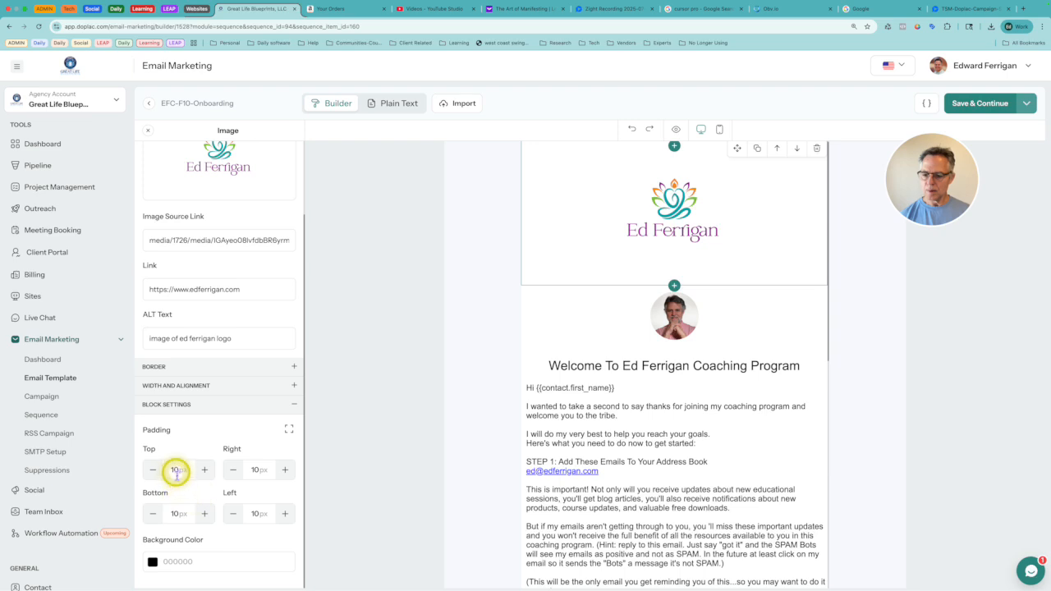
double_click(173, 471)
key("BackSpace")
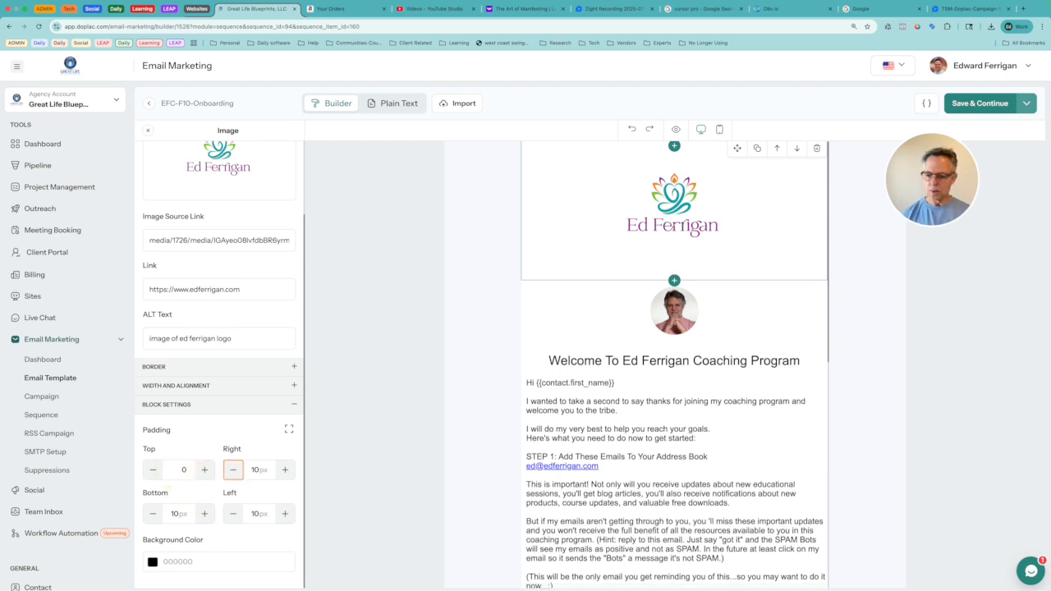
type("0")
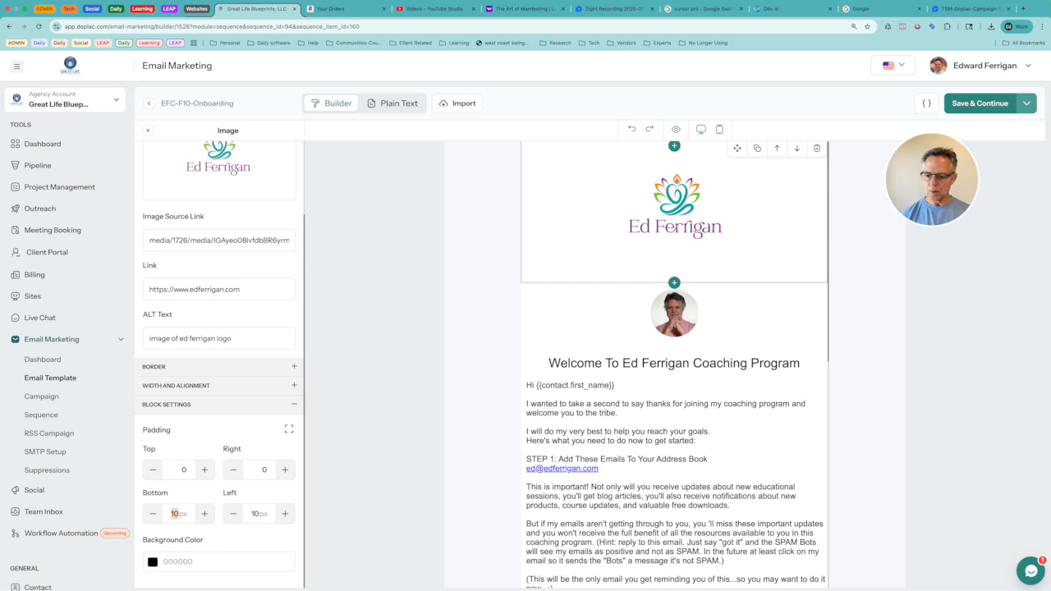
type("0")
key("Tab")
type("0")
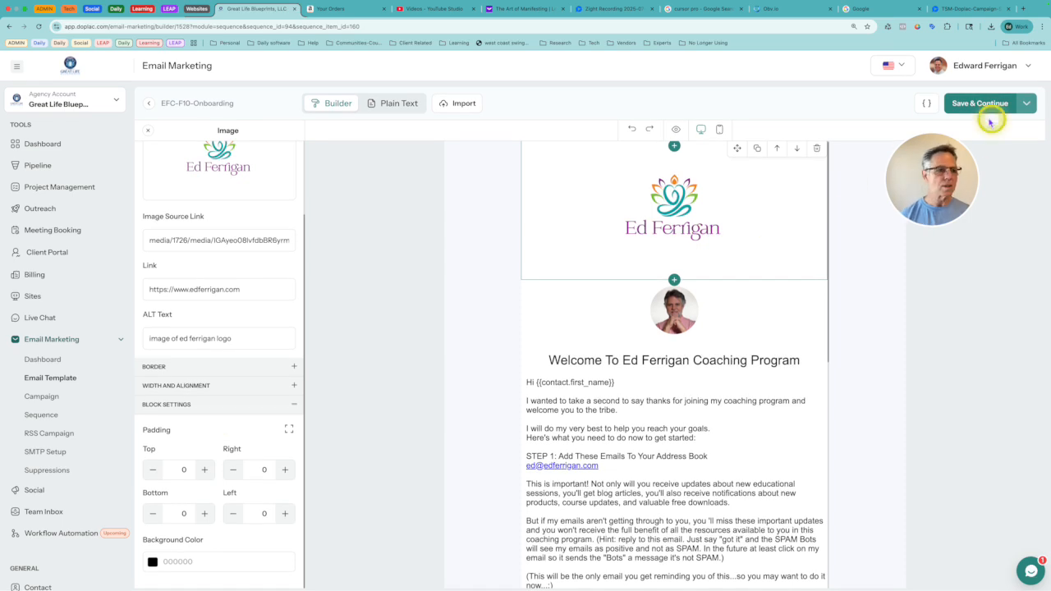
- Examine the typography and text formatting options for the welcome heading and the body text, and close the text settings
scroll(683, 399, "down", 3)
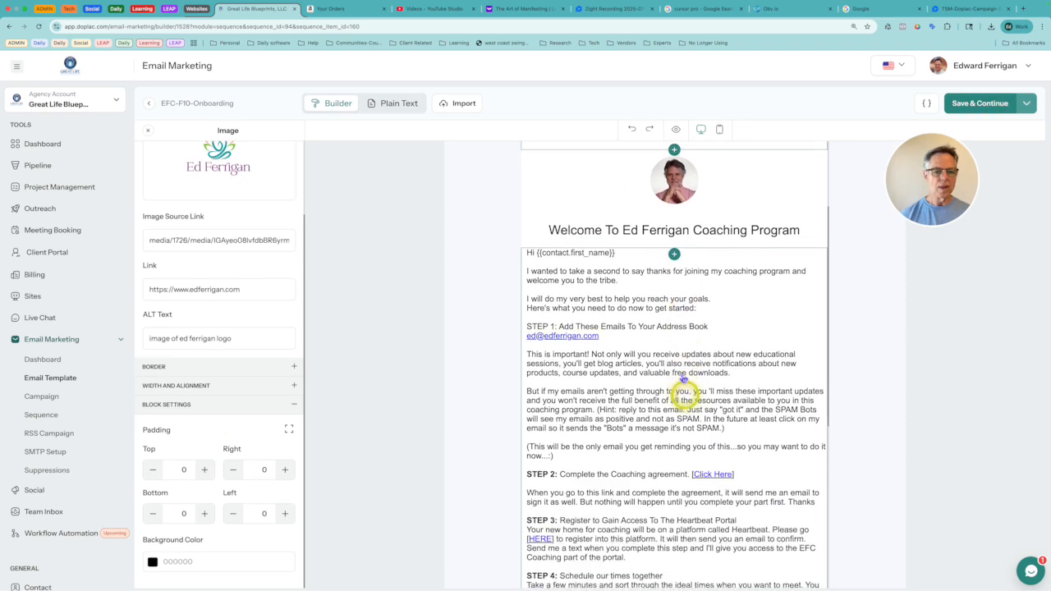
left_click(636, 239)
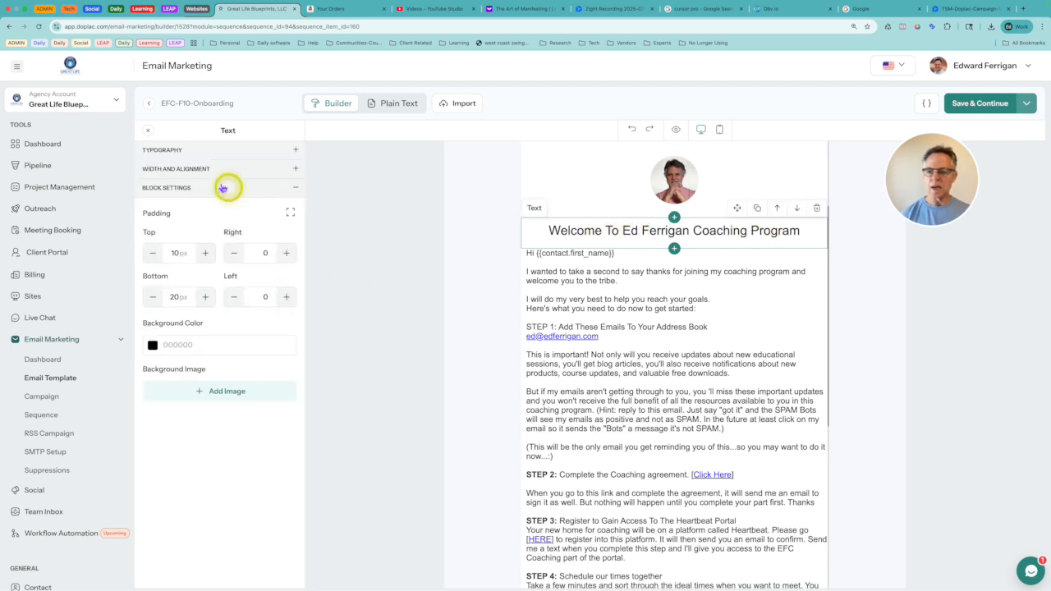
left_click(215, 150)
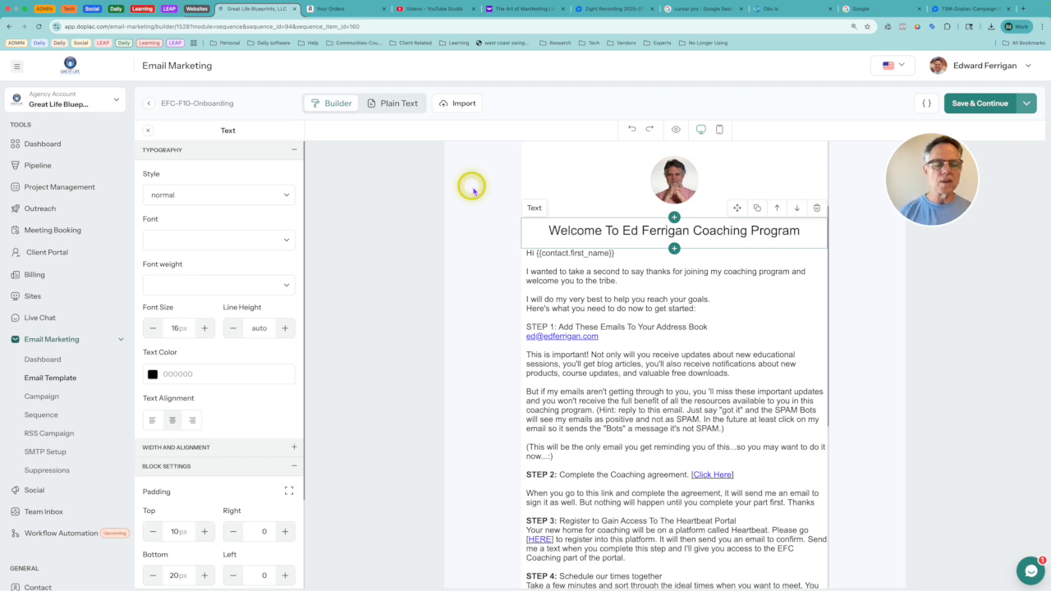
triple_click(606, 240)
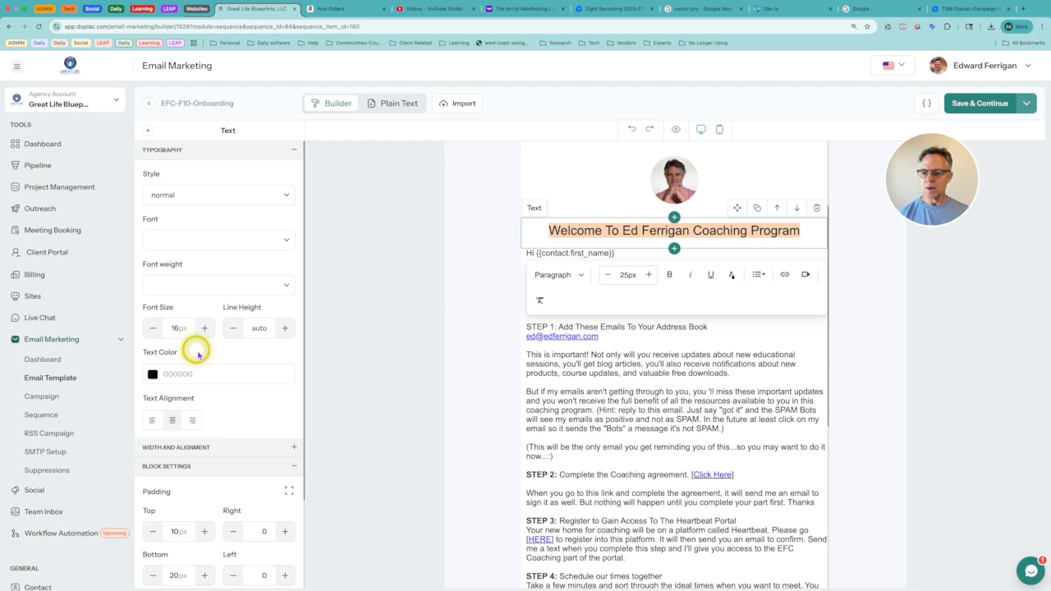
left_click(583, 368)
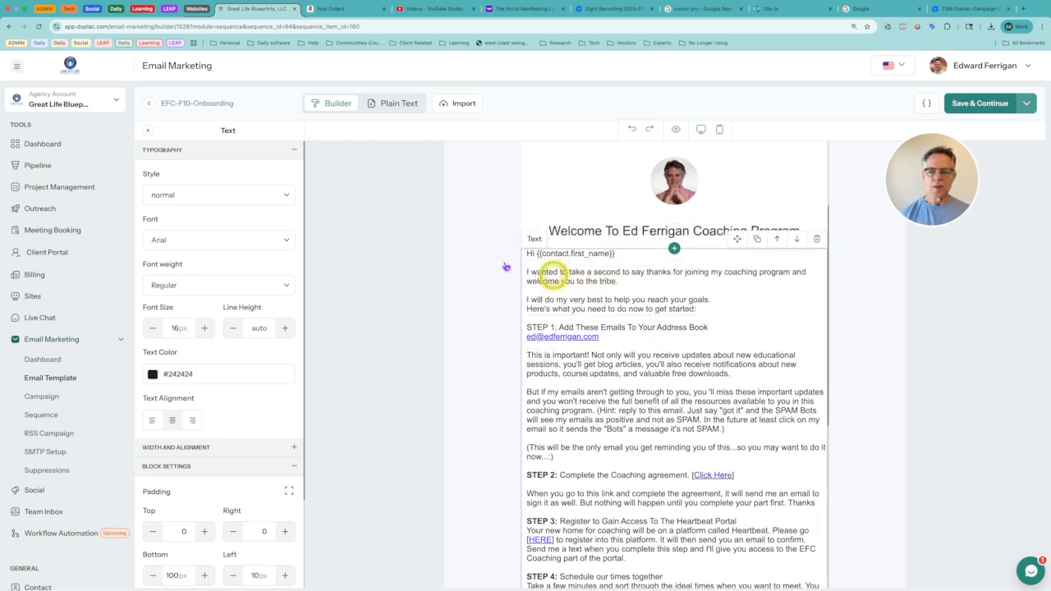
left_click(148, 131)
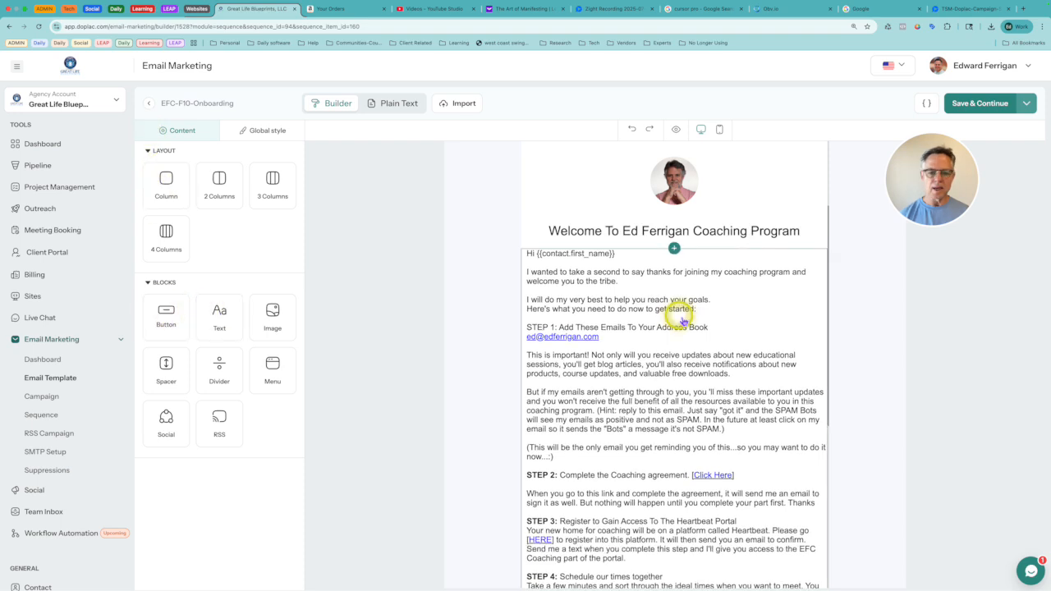
- Look through the message and check the link options for the word "complete" under STEP 2 without adding a link
scroll(648, 314, "down", 3)
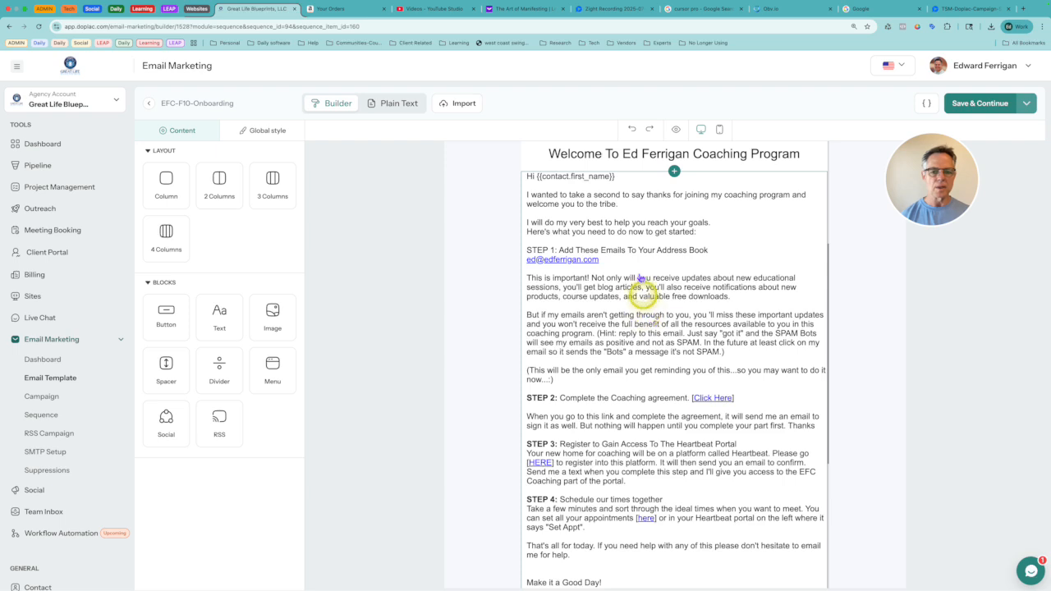
scroll(614, 448, "down", 2)
scroll(614, 447, "down", 6)
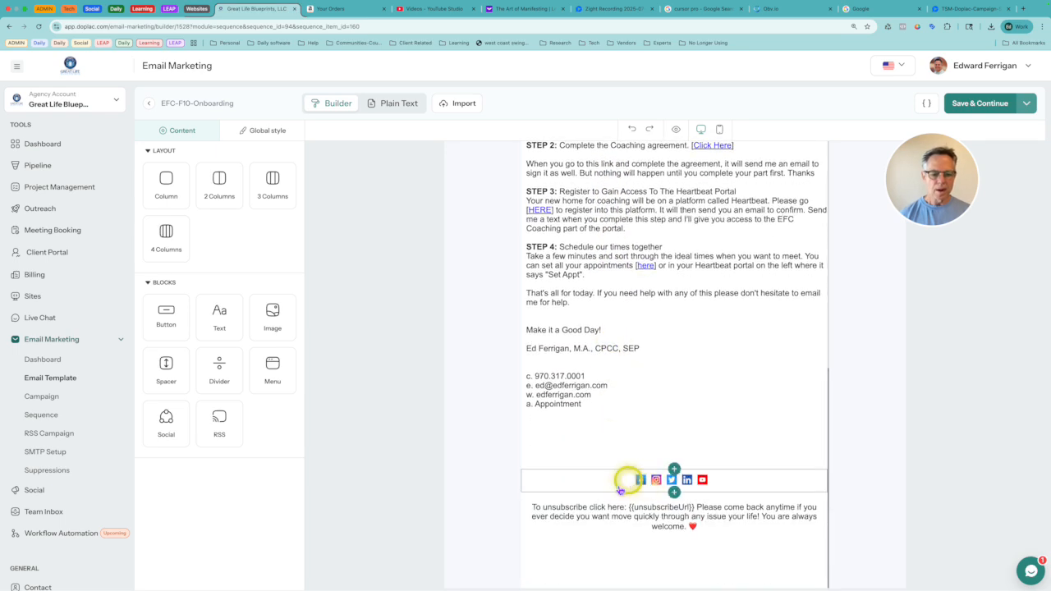
scroll(681, 369, "up", 7)
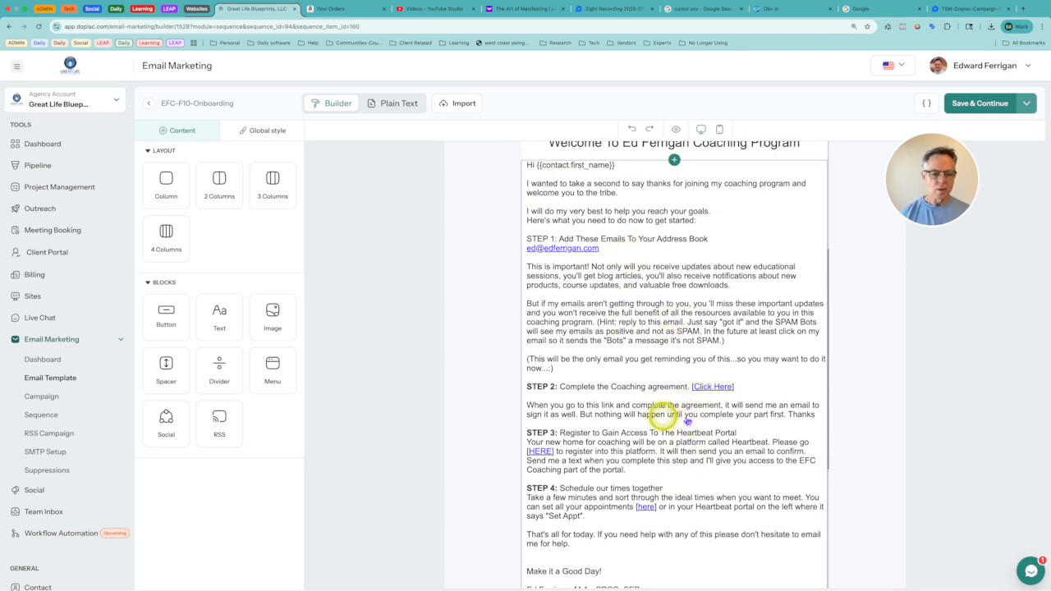
left_click(714, 422)
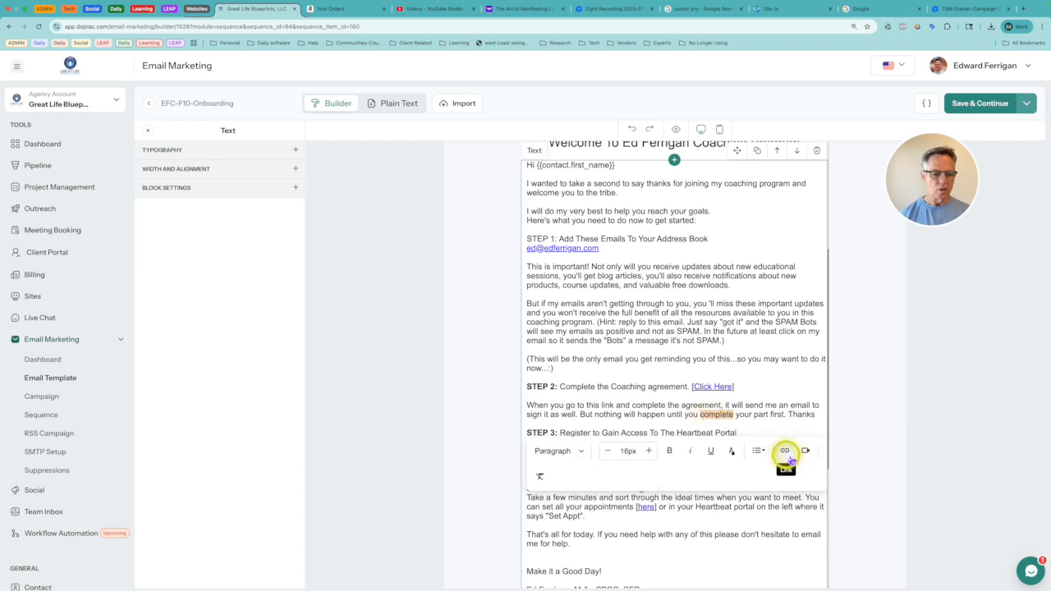
left_click(784, 452)
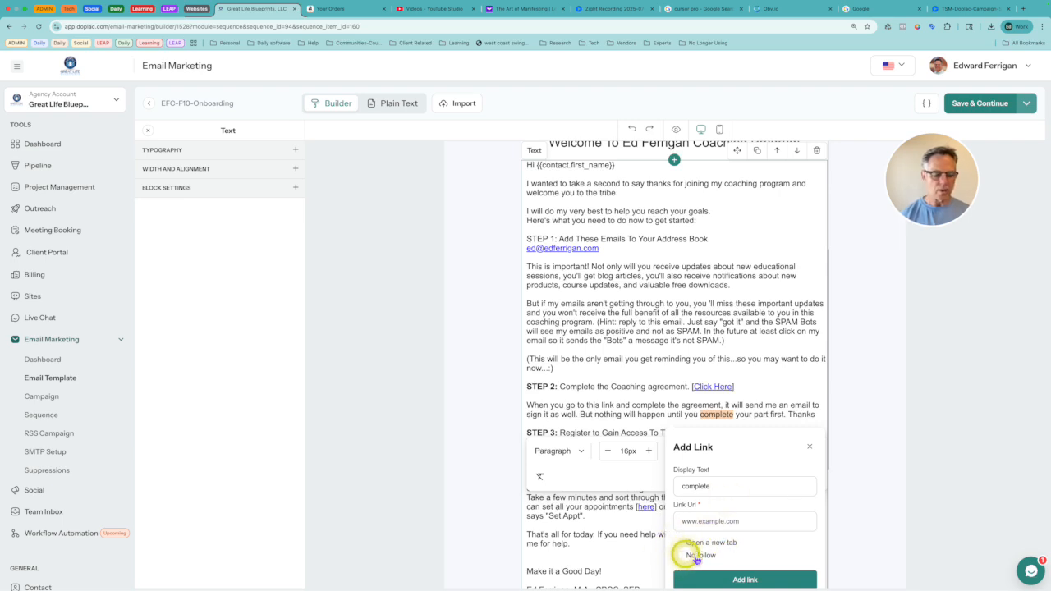
left_click(810, 449)
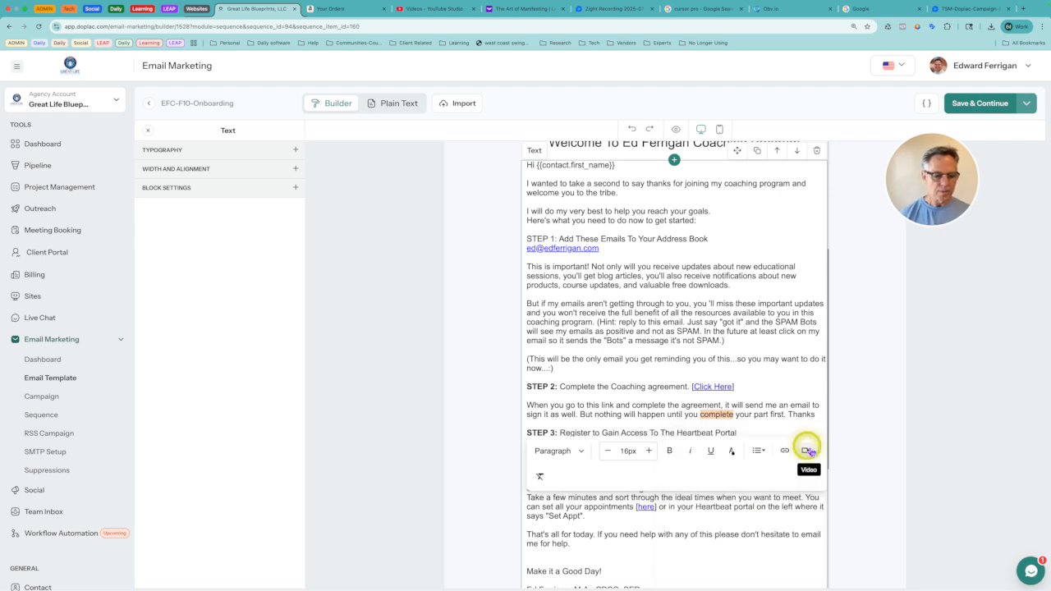
left_click(762, 415)
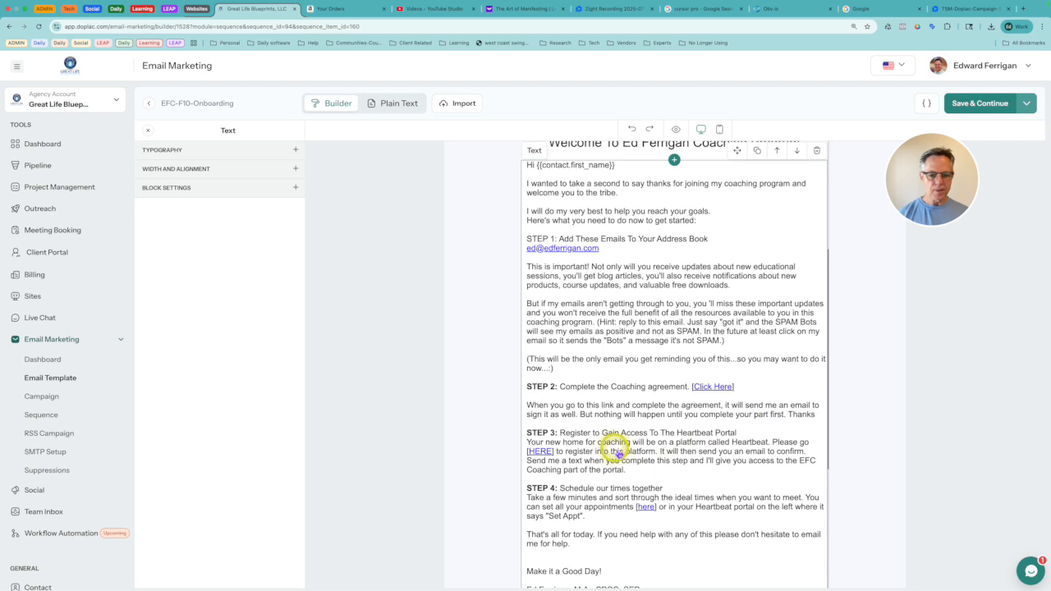
- Inspect the link settings behind the word HERE in the STEP 3 paragraph without changing them
scroll(618, 454, "down", 3)
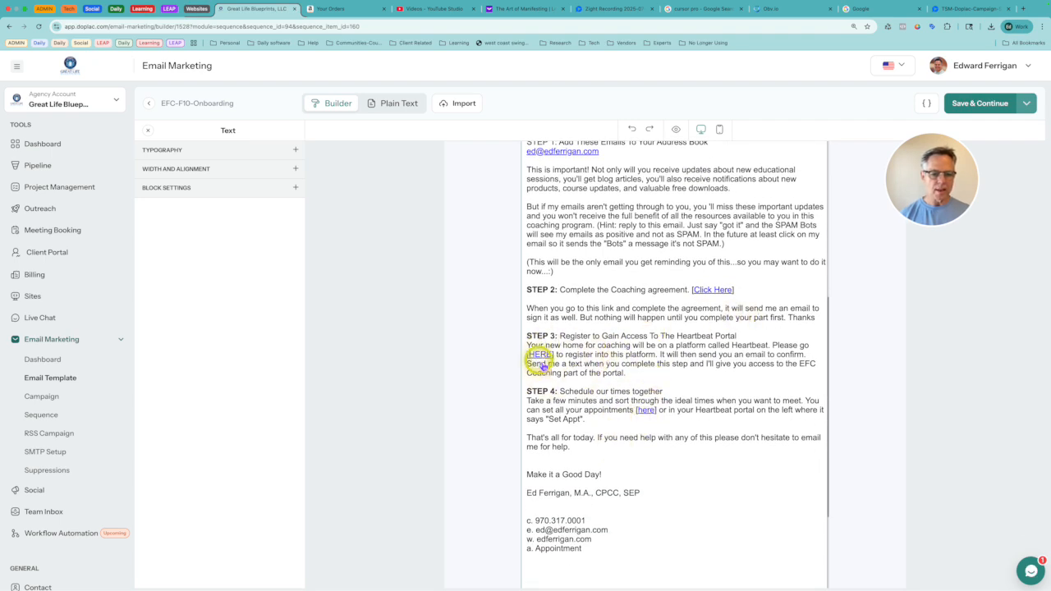
left_click(645, 412)
left_click(734, 364)
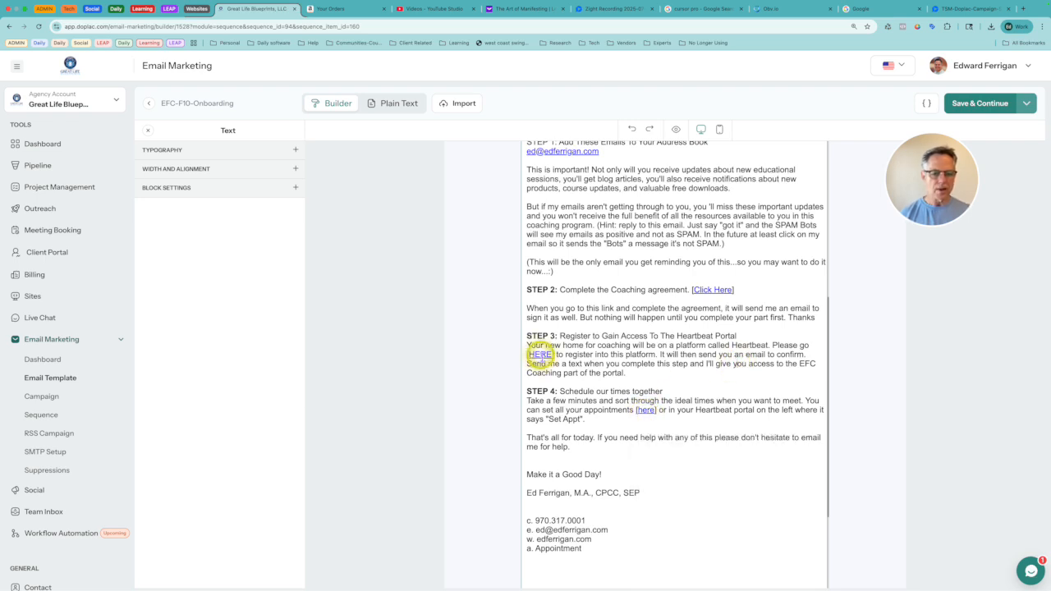
left_click(540, 355)
double_click(540, 354)
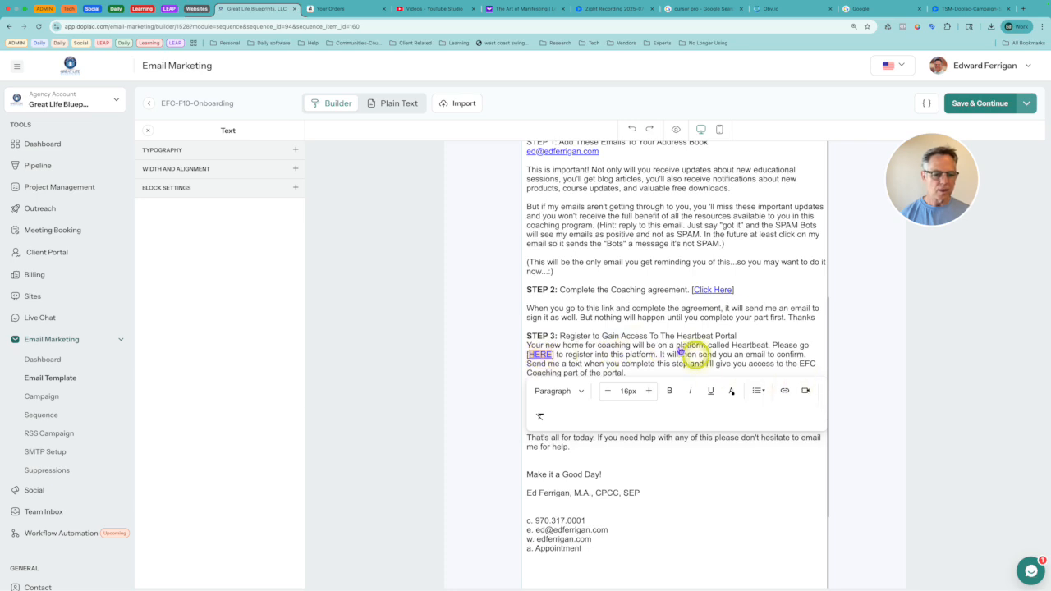
left_click(634, 348)
left_click(540, 355)
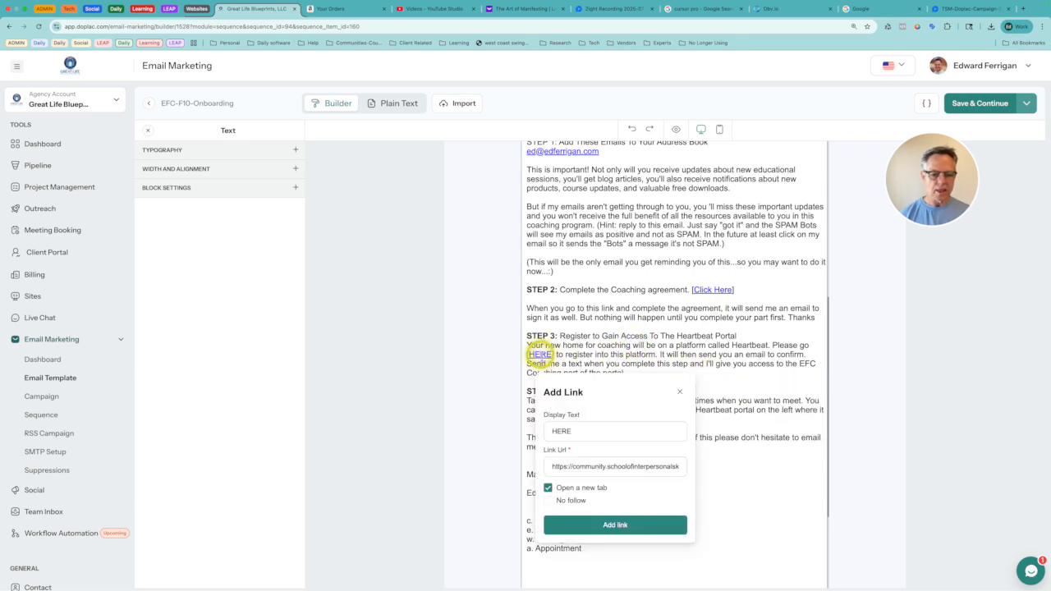
left_click(680, 393)
- Review the social links configured in the social icons block at the end of the email
scroll(774, 398, "down", 5)
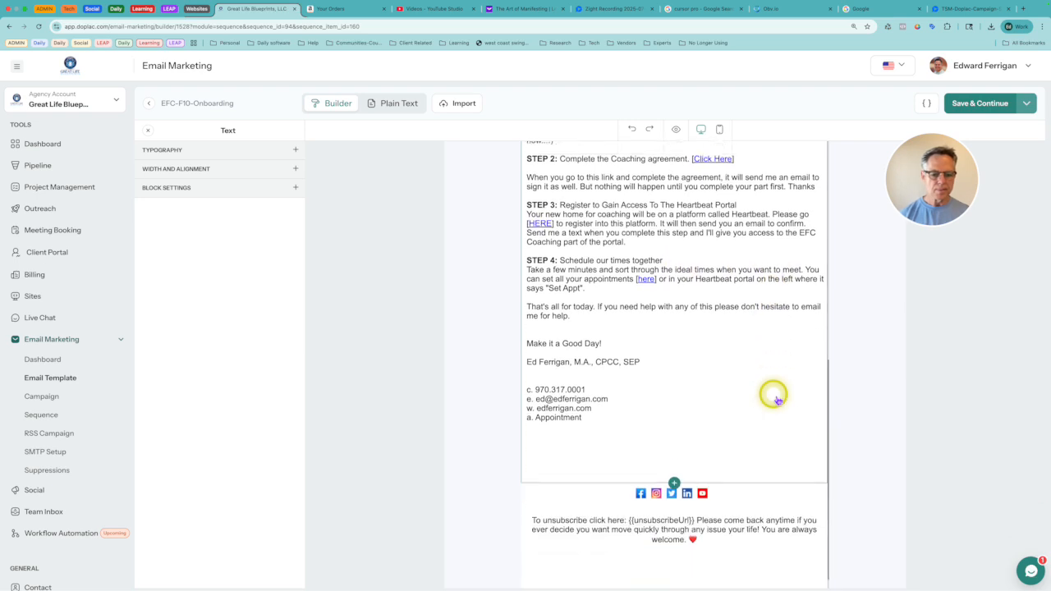
left_click(733, 485)
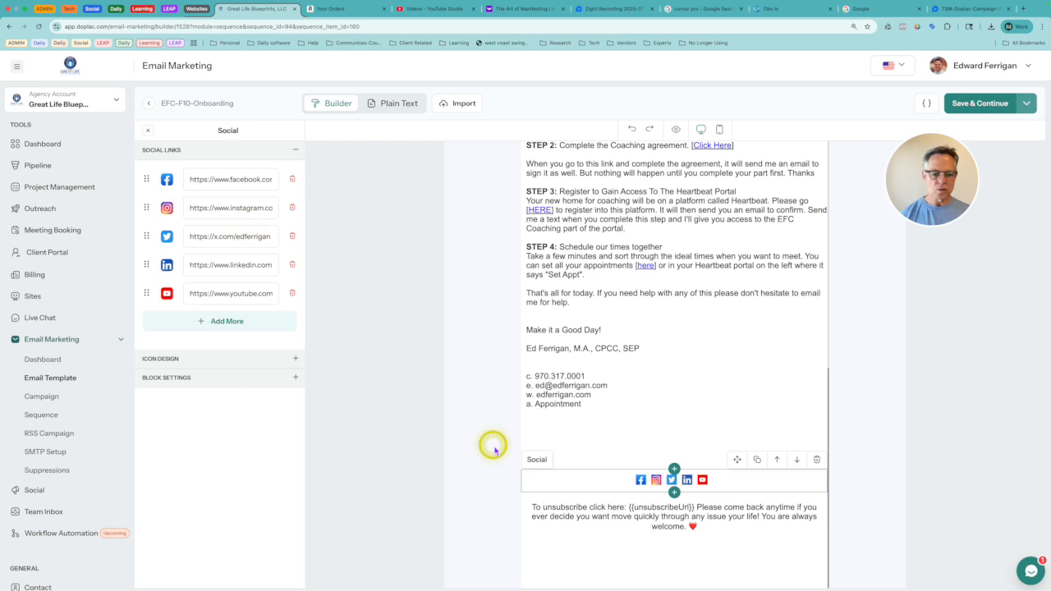
- Review the typography settings of the main body text block
left_click(723, 402)
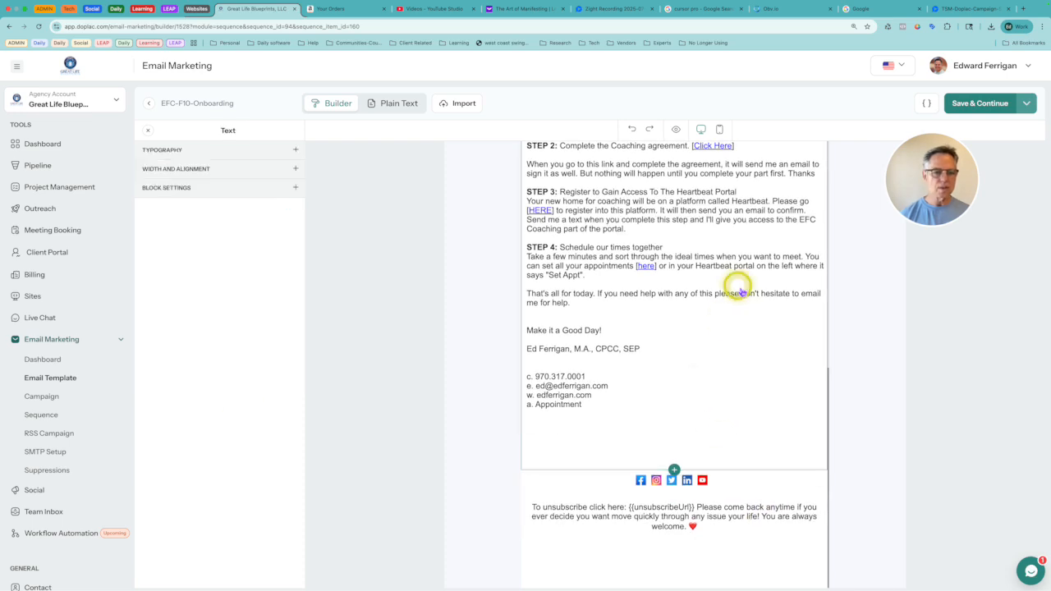
scroll(741, 289, "up", 10)
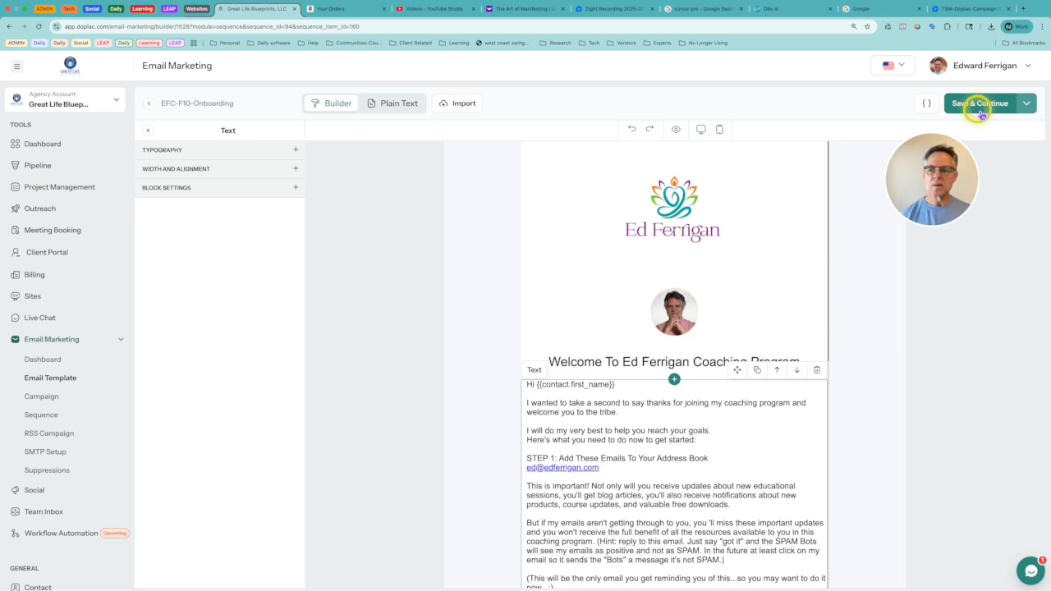
left_click(171, 150)
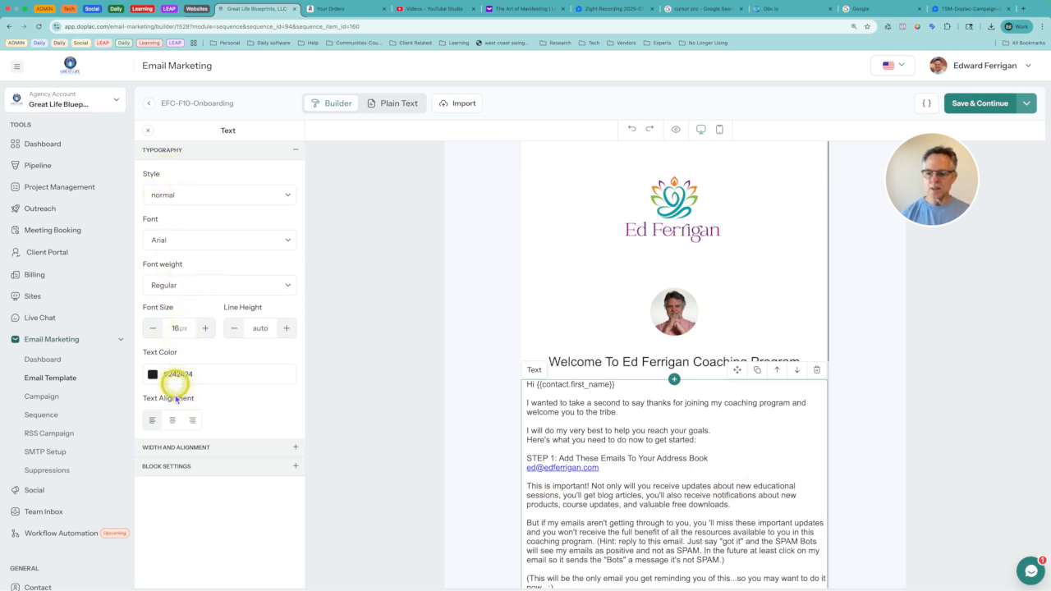
- Try narrowing the main body text block to 72% width, then restore it to 100%
left_click(185, 447)
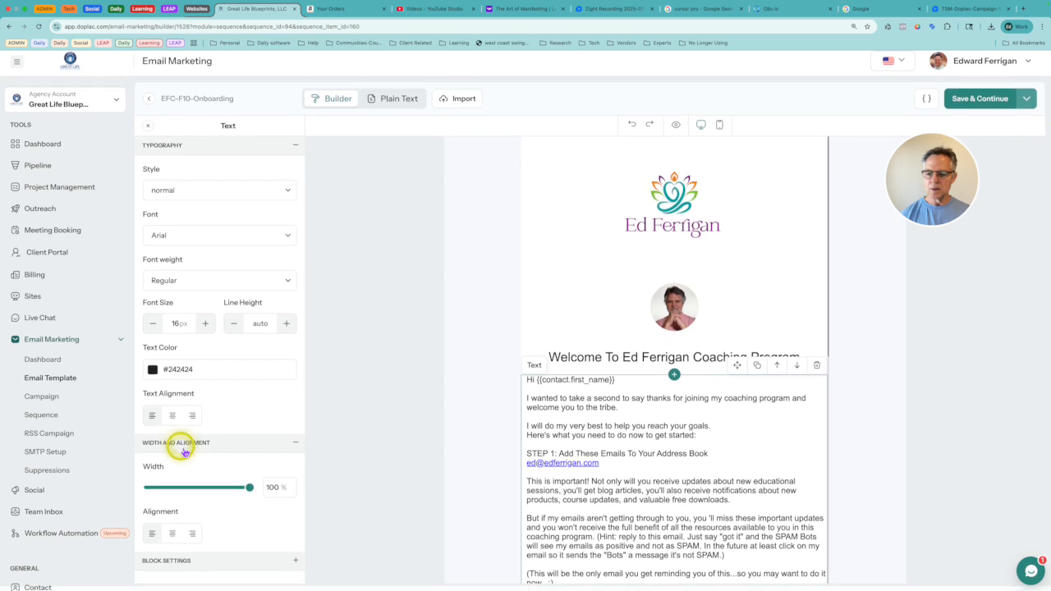
left_click_drag(253, 498, 225, 497)
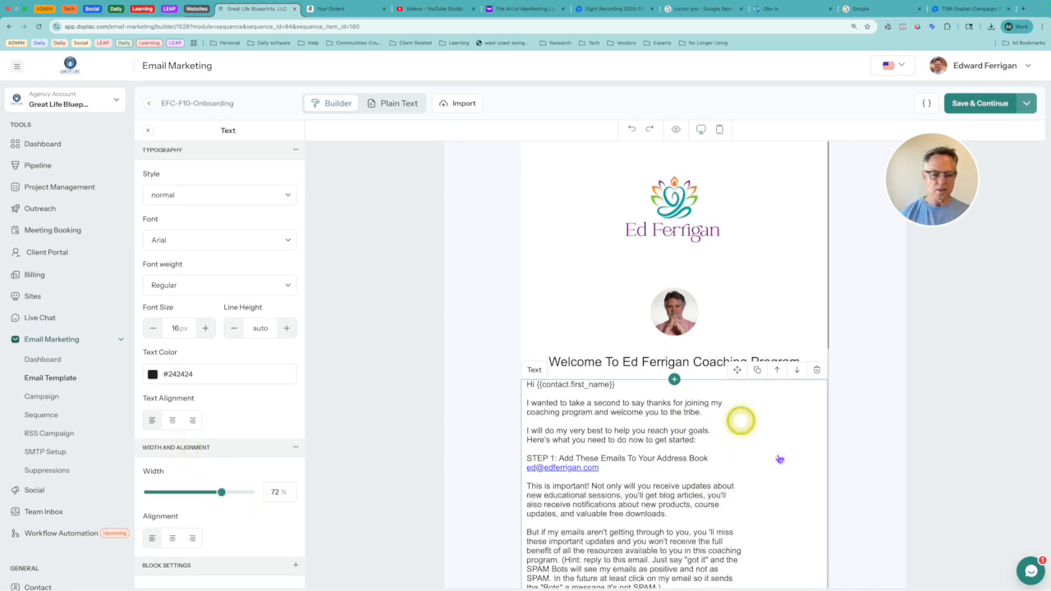
left_click_drag(228, 498, 257, 502)
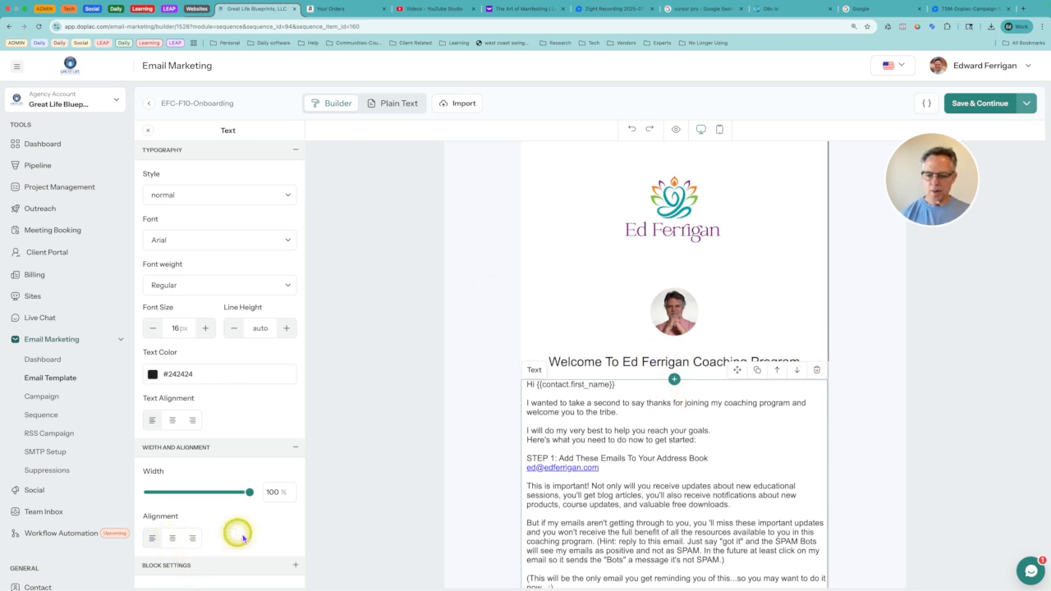
- Set the main body text block's top padding to 10 px and check the spacing through the end of the email
left_click(229, 570)
scroll(229, 572, "down", 5)
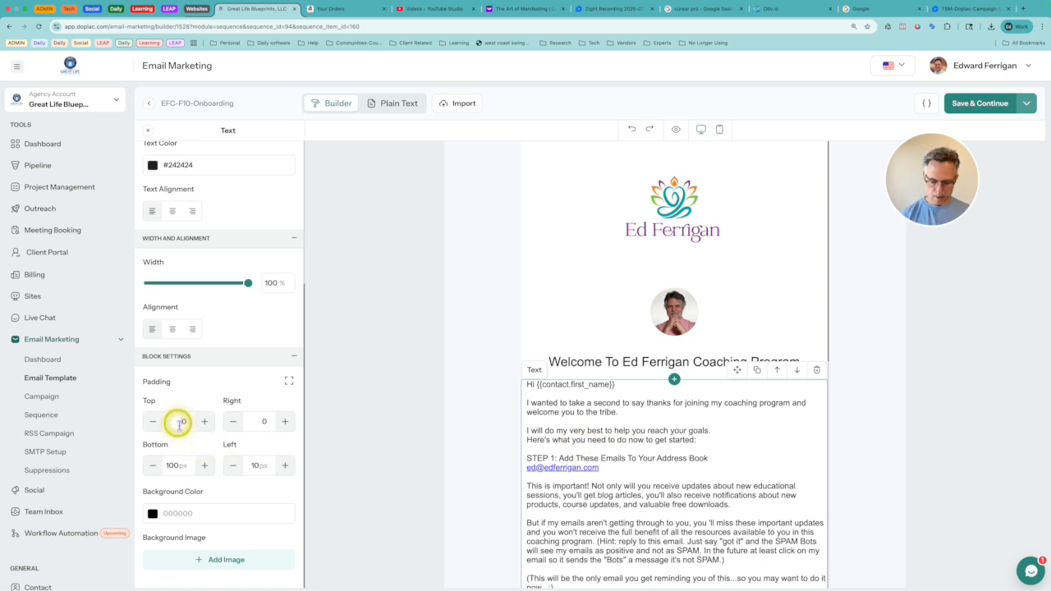
type("1")
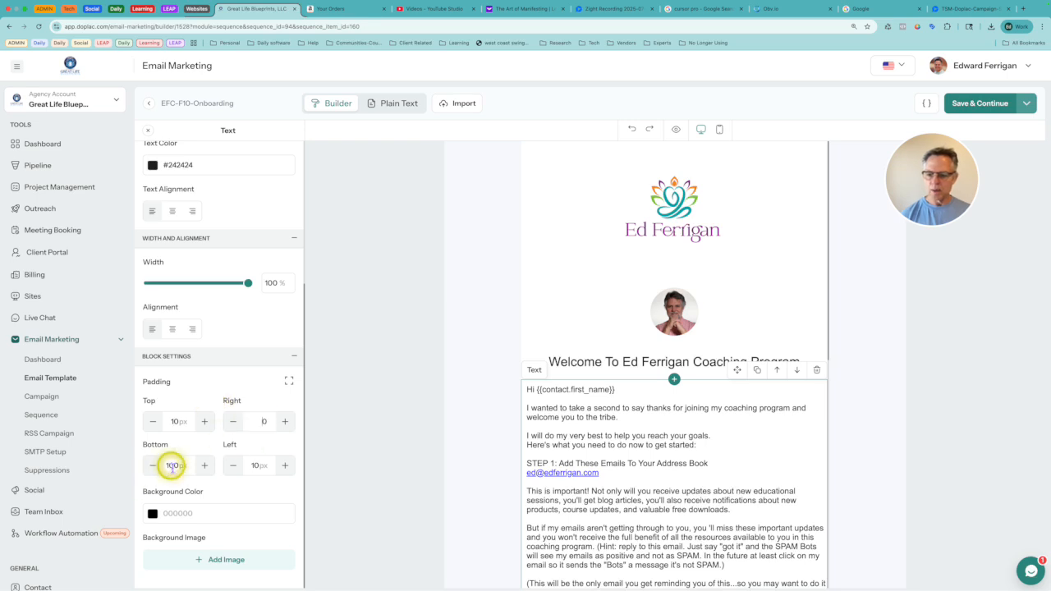
scroll(622, 537, "down", 10)
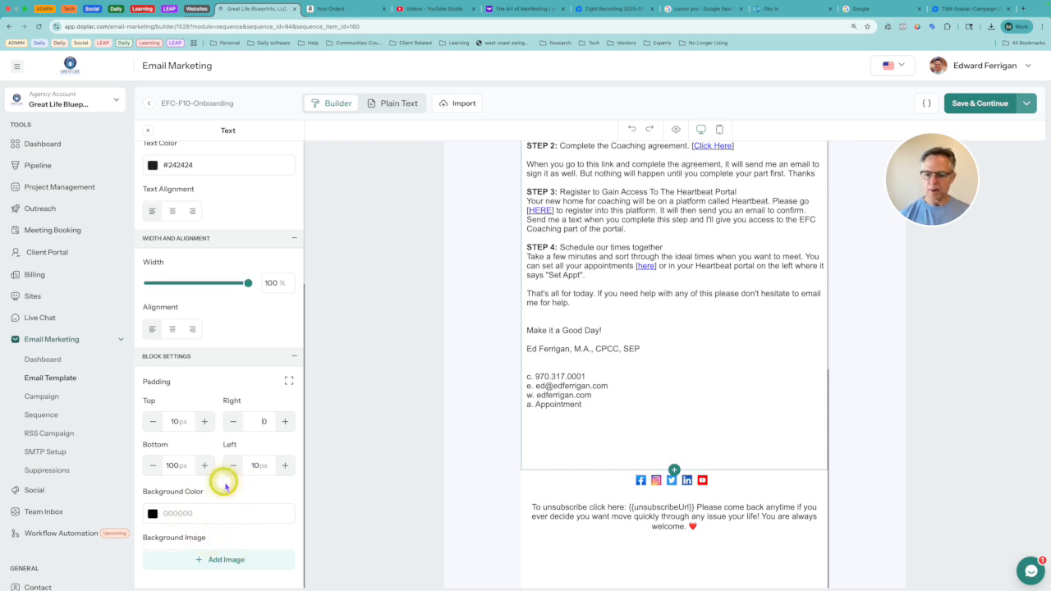
scroll(225, 487, "up", 3)
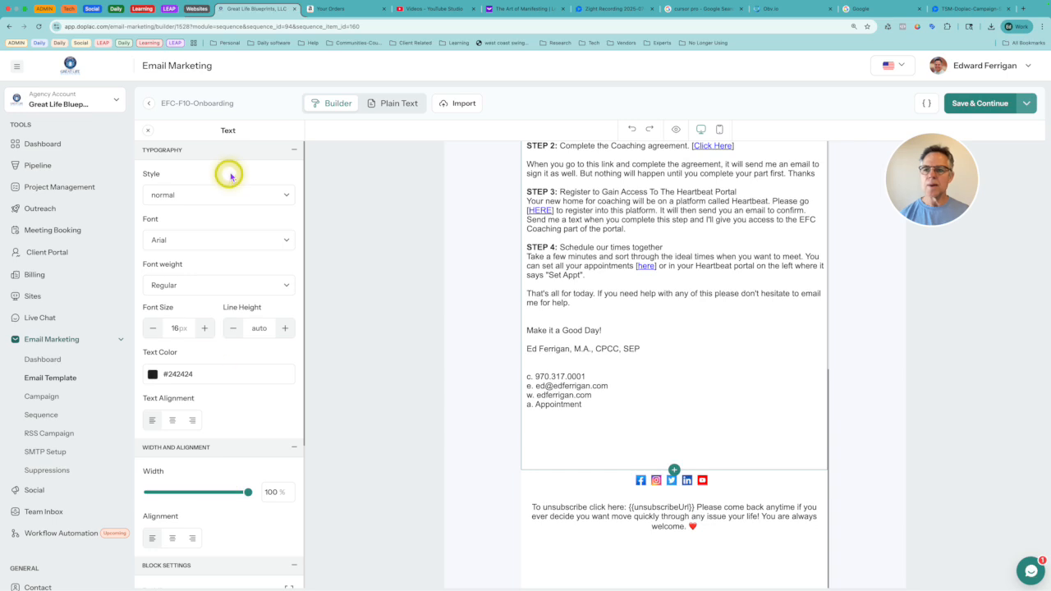
scroll(774, 232, "up", 10)
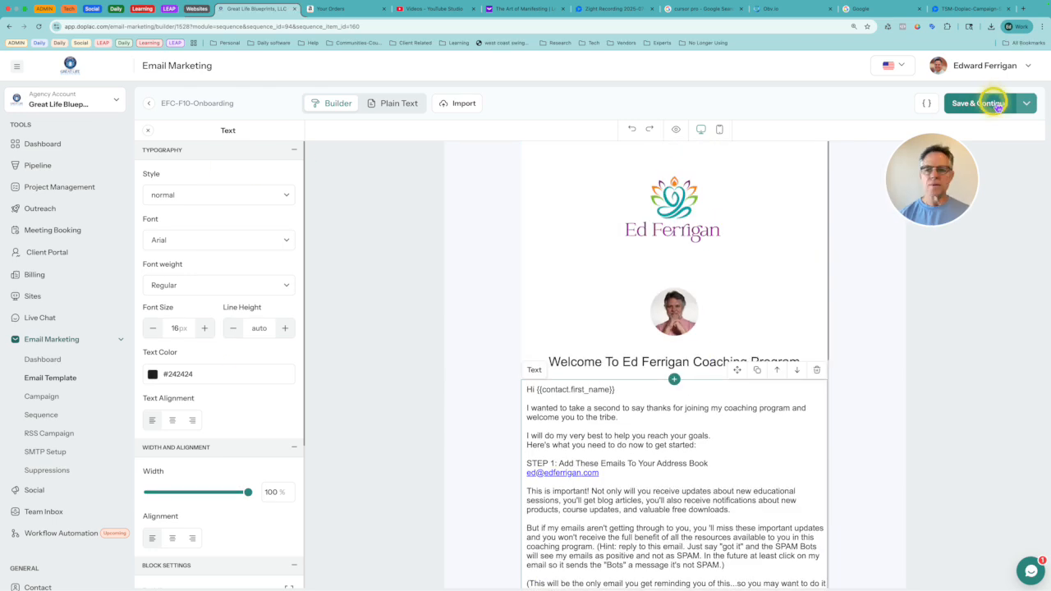
- Collapse the text block's setting sections and save Email 1 to return to the sequence
left_click(279, 149)
left_click(248, 170)
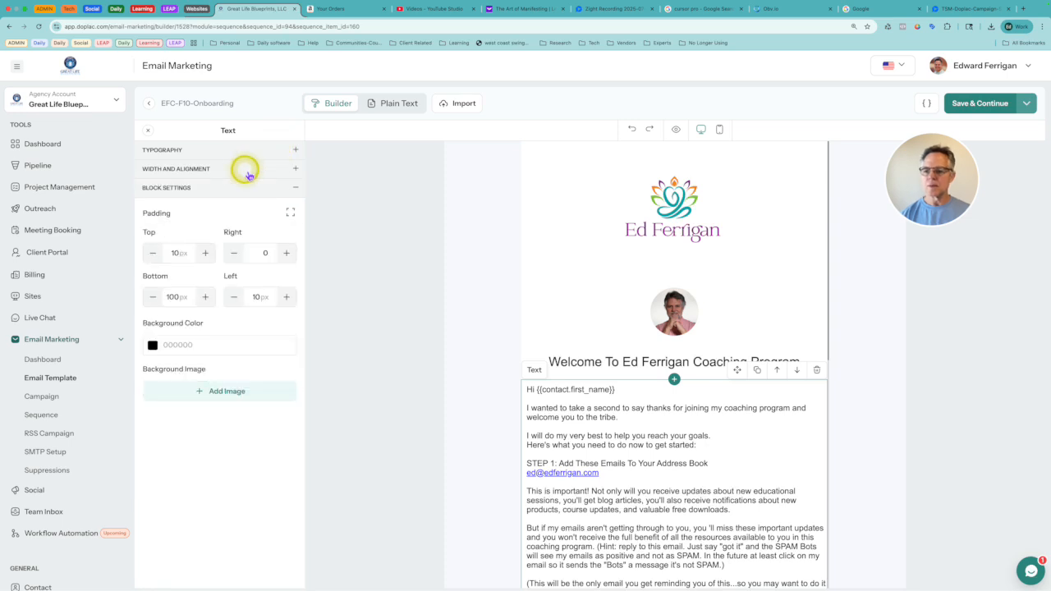
left_click(258, 194)
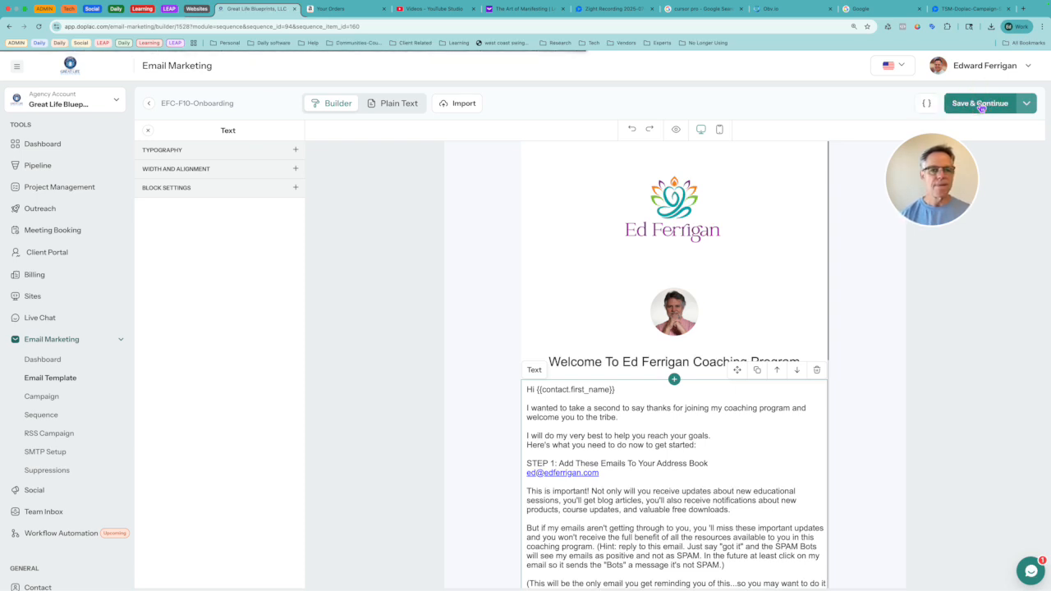
left_click(981, 105)
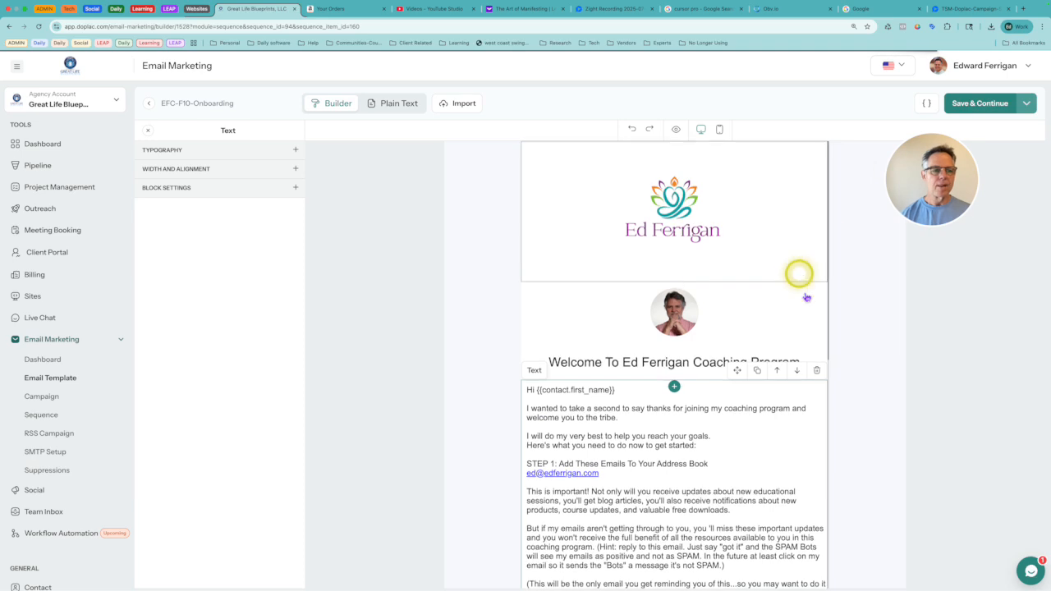
- Add a new email step after Email 7 at the end of the sequence
scroll(703, 454, "down", 10)
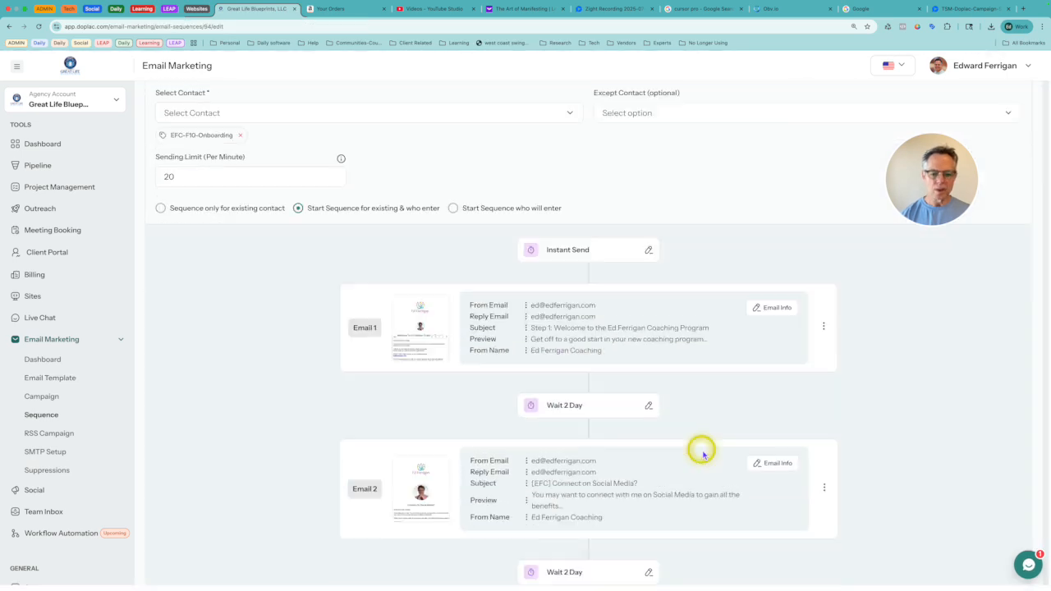
scroll(703, 454, "down", 3)
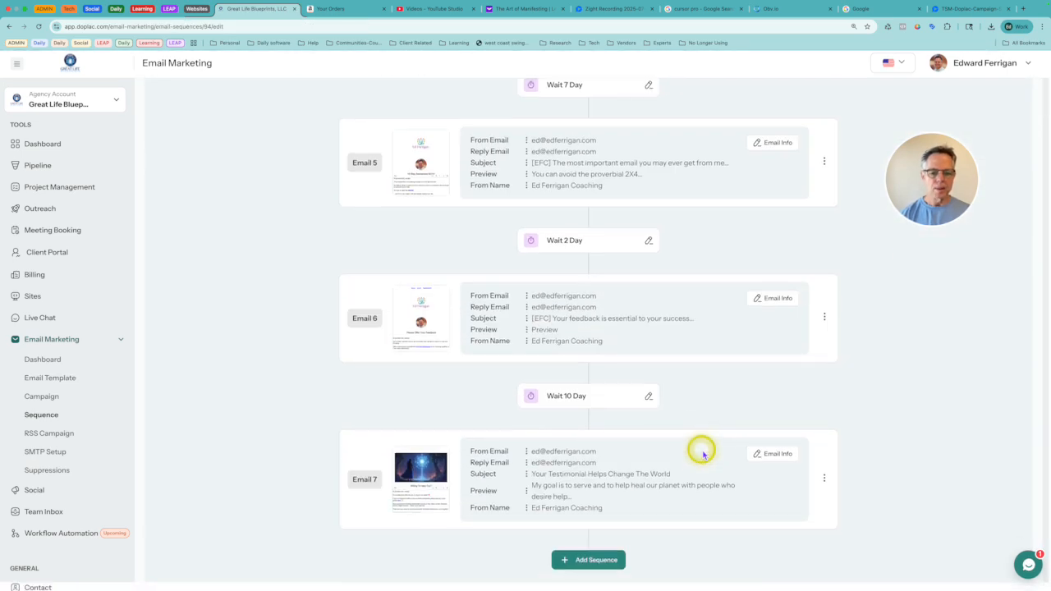
left_click(597, 564)
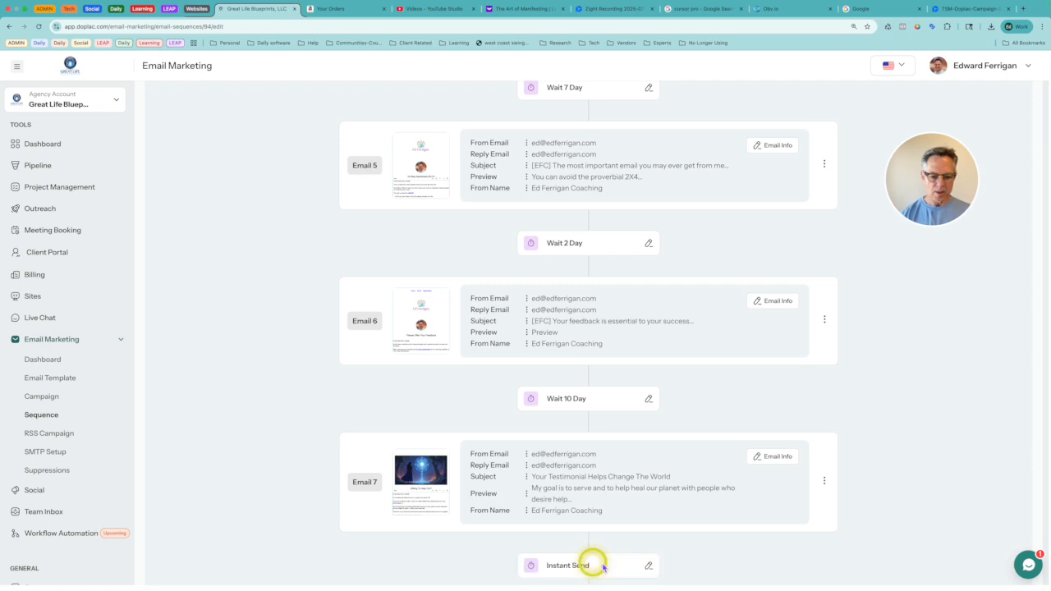
scroll(601, 561, "down", 3)
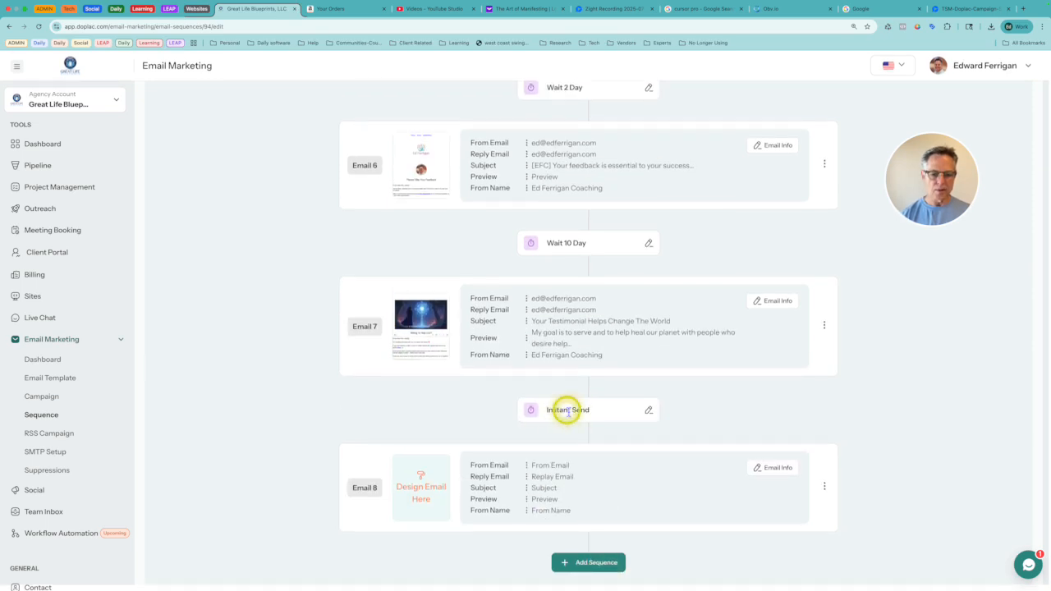
- Inspect the Wait options and time units for Email 8's sending time without saving a change
left_click(649, 410)
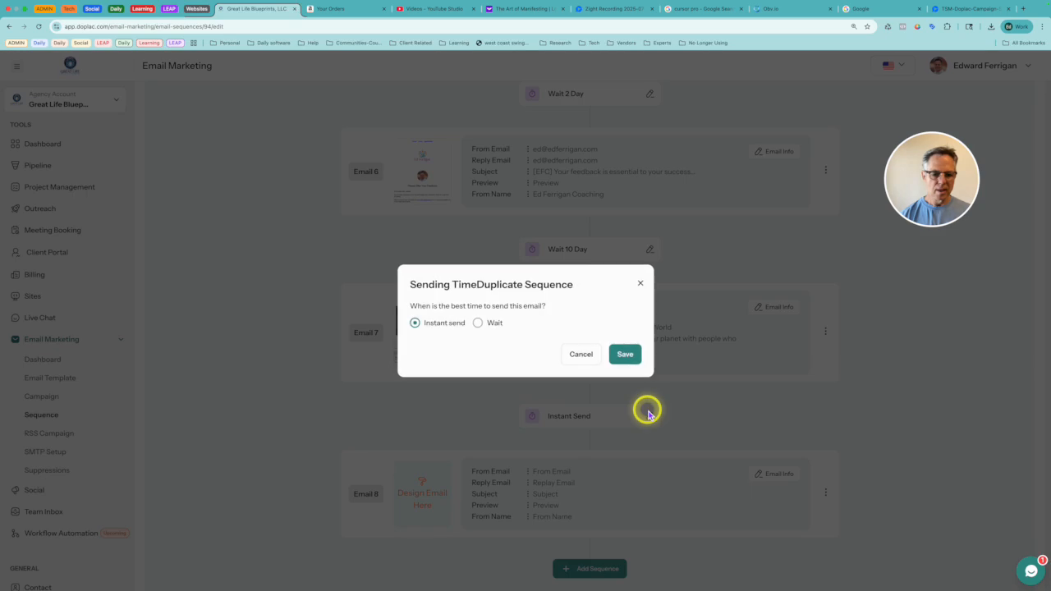
left_click(478, 323)
left_click(421, 320)
left_click(566, 318)
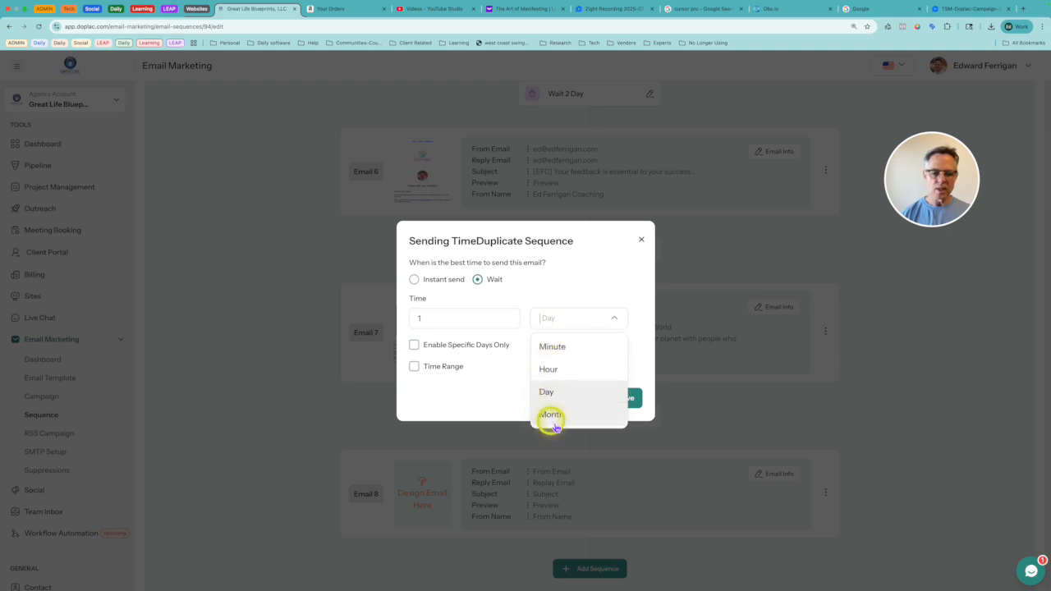
left_click(532, 284)
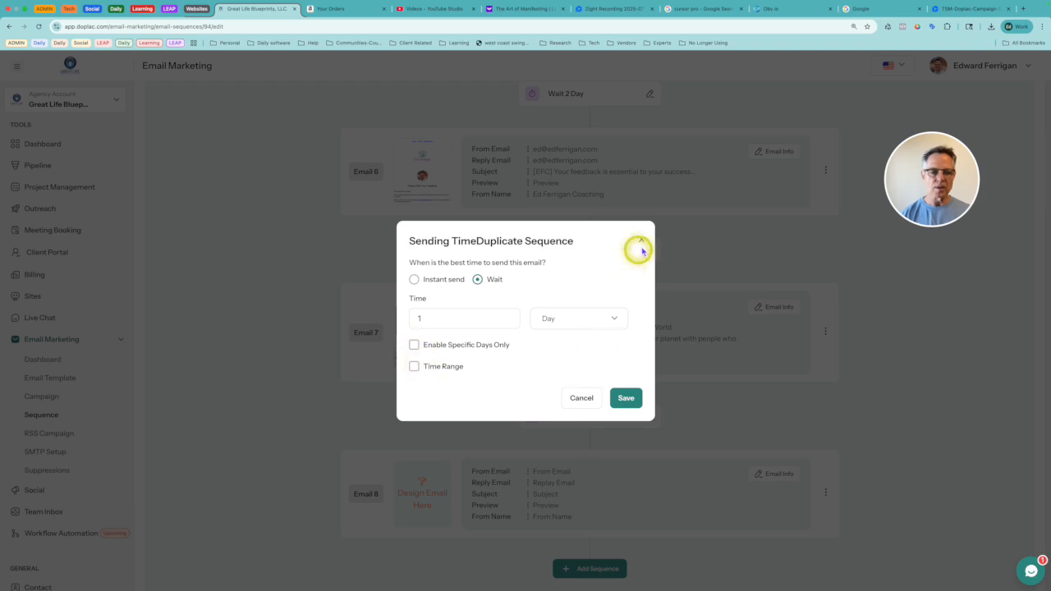
left_click(581, 398)
scroll(582, 403, "down", 1)
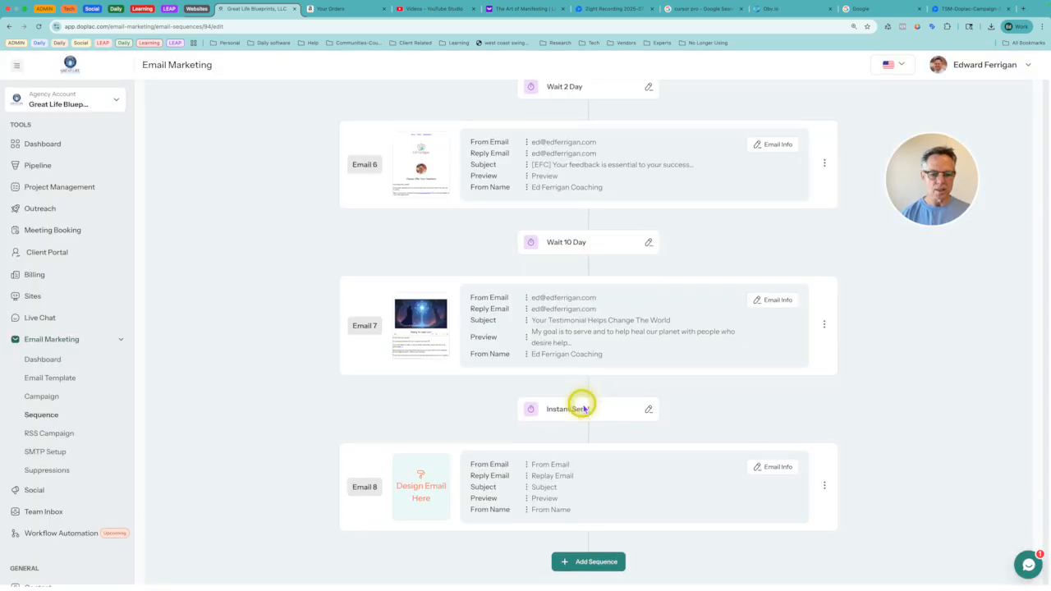
- Delete the blank Email 8 step from the sequence, entering DELETE as confirmation
left_click(825, 488)
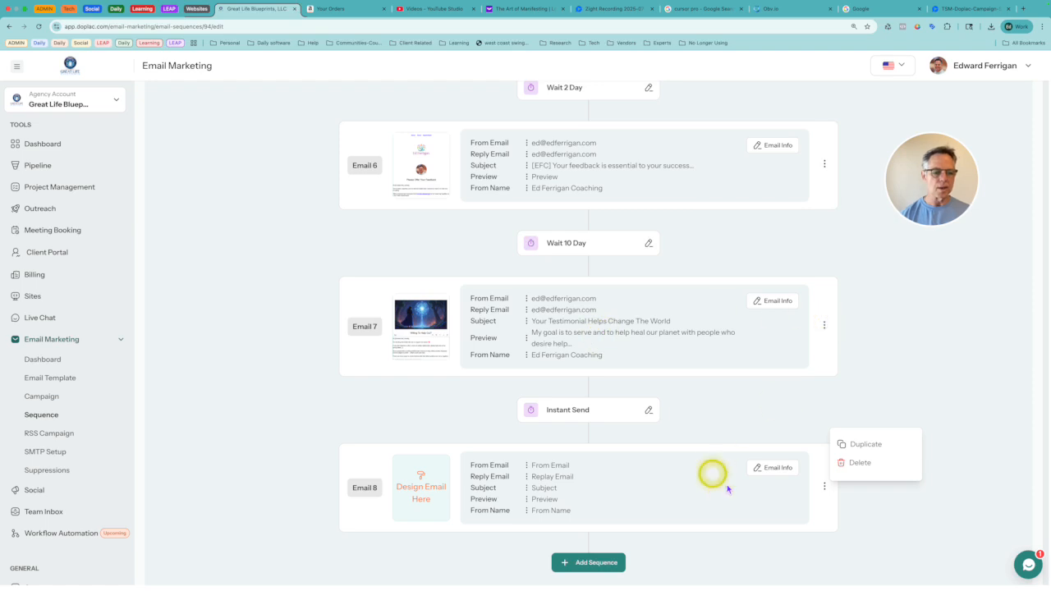
left_click(863, 462)
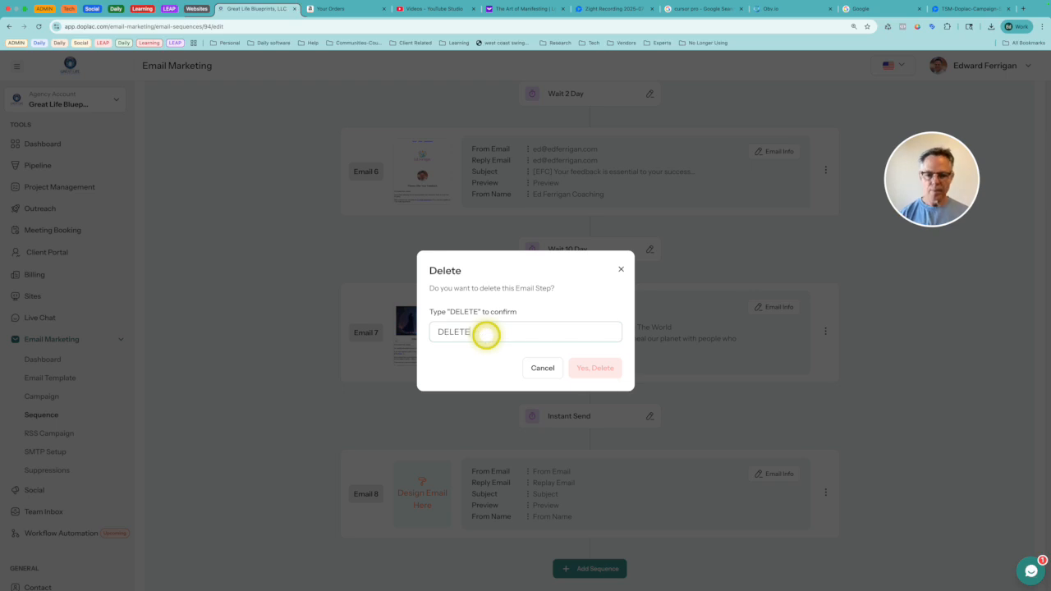
left_click(595, 370)
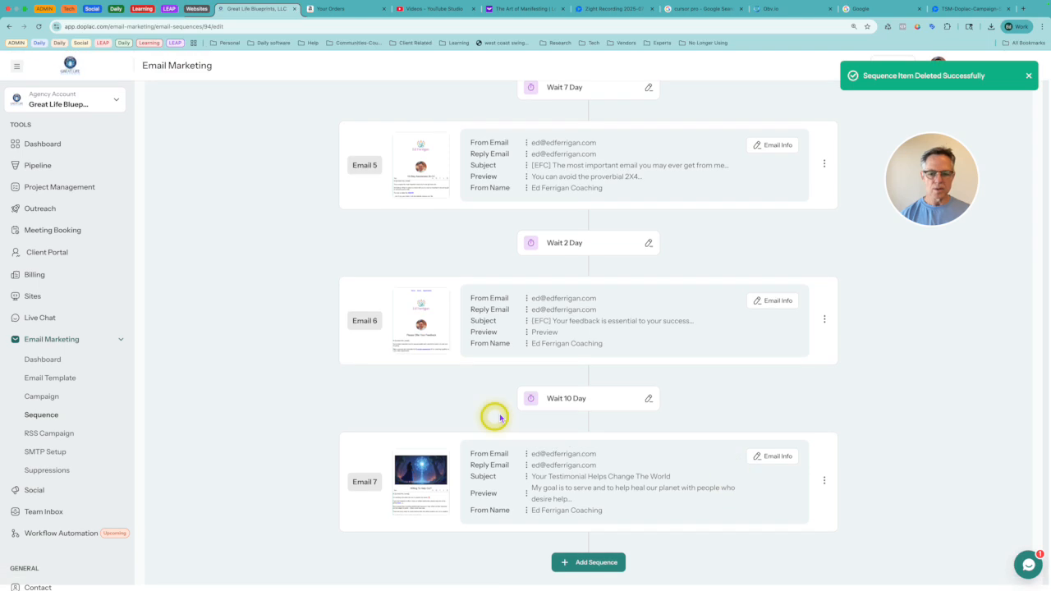
- Duplicate the Email 7 step and check the copy's sending time settings without changing them
left_click(825, 481)
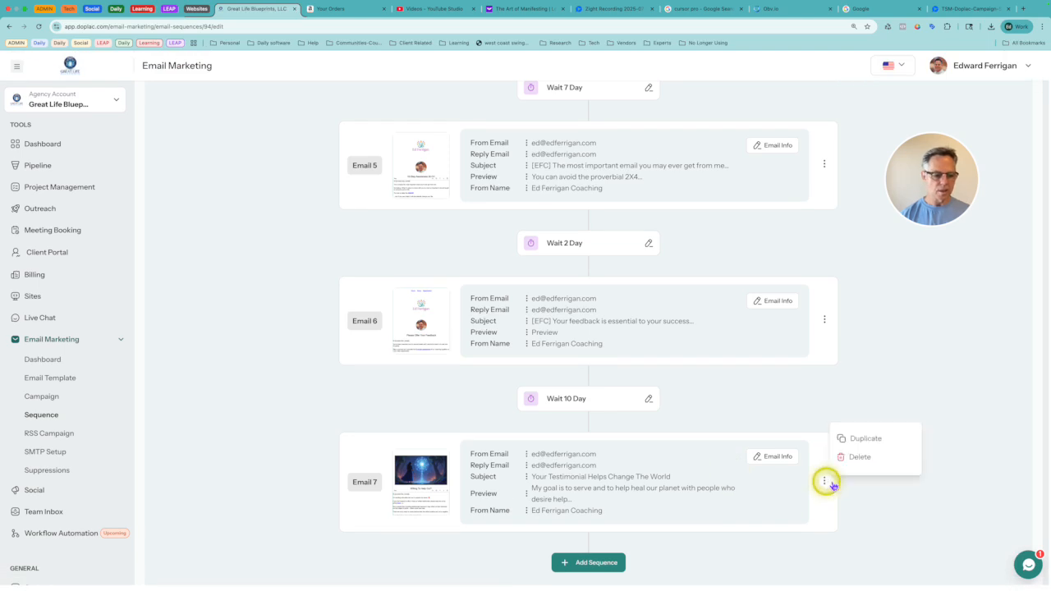
left_click(853, 439)
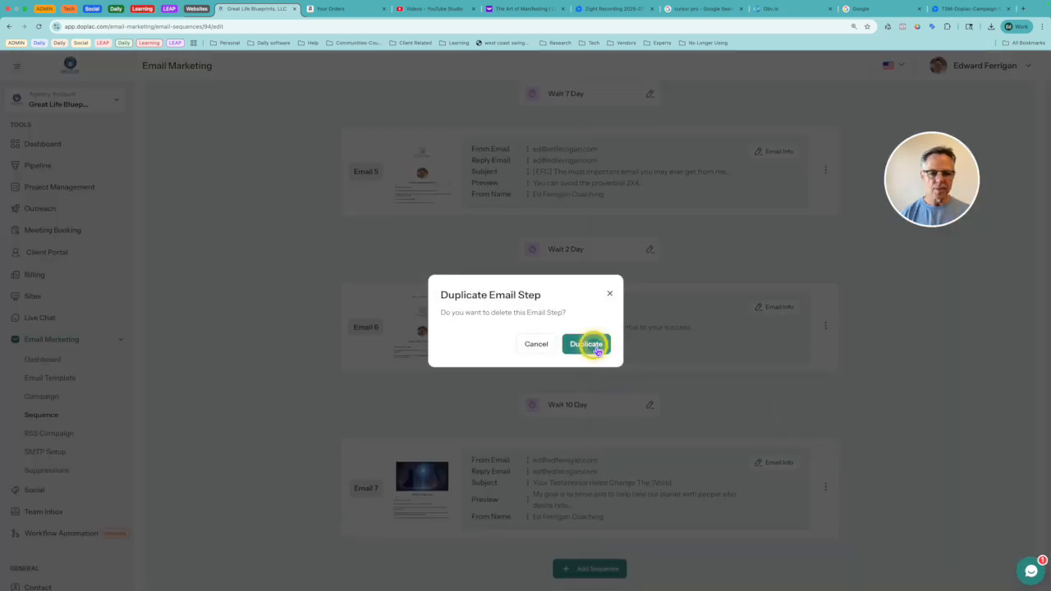
left_click(597, 349)
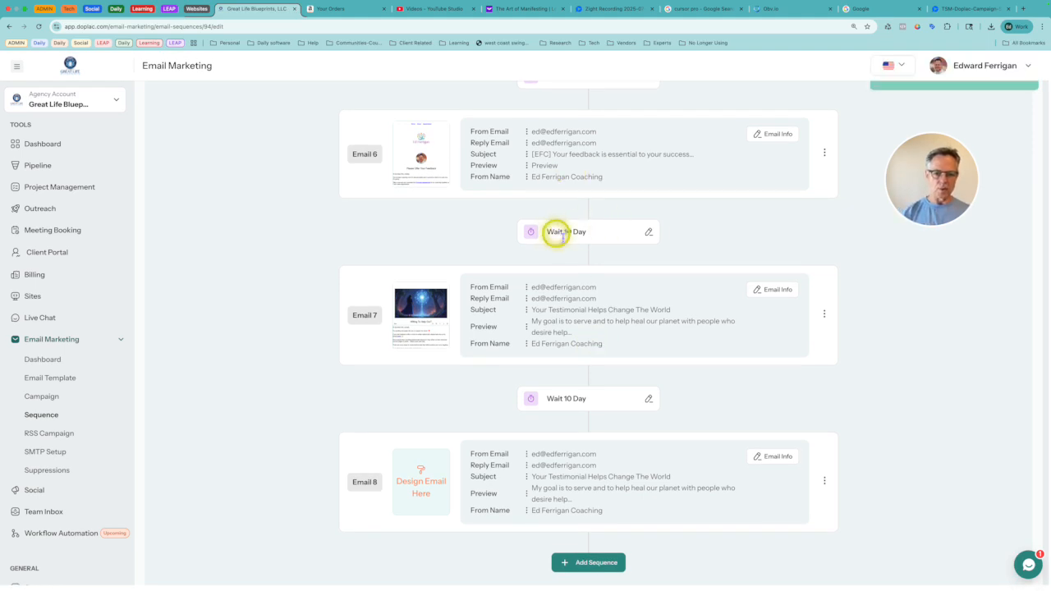
left_click(648, 400)
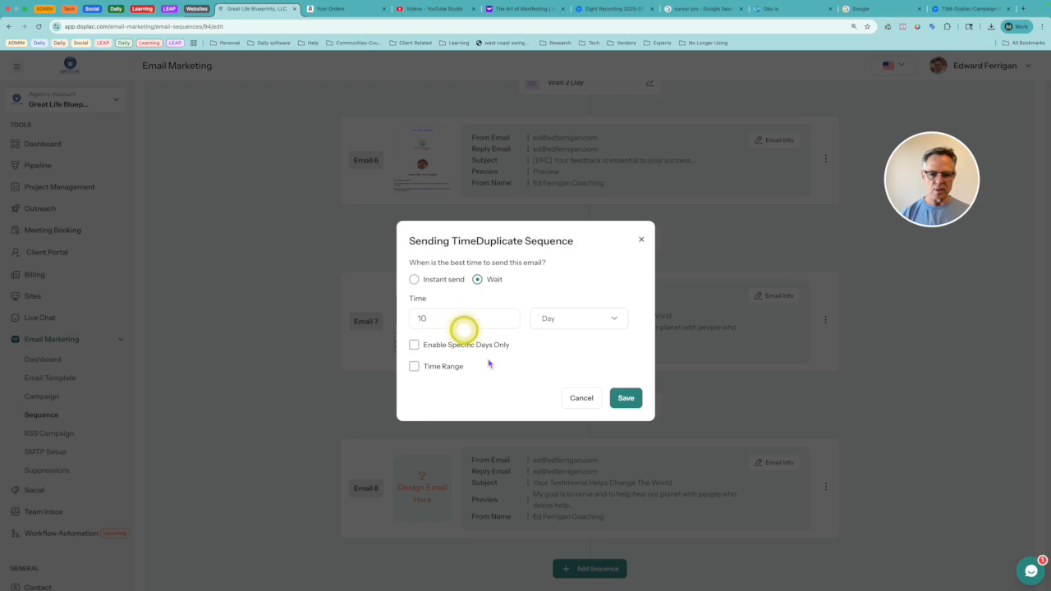
left_click(581, 401)
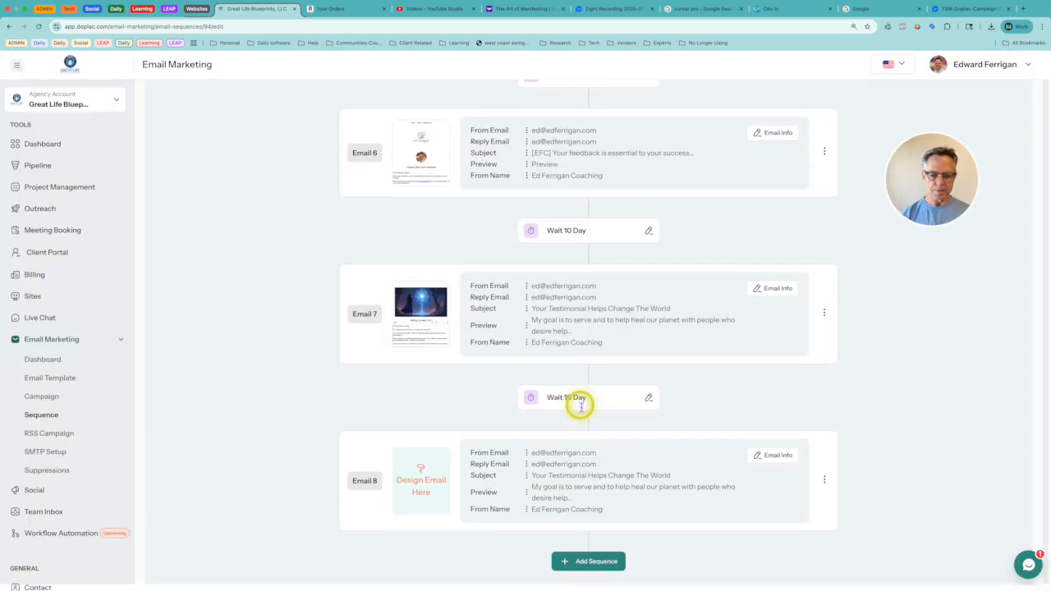
- Review the duplicated Email 8's design in the builder, including its testimonial image settings and message text, and return to the sequence
left_click(422, 475)
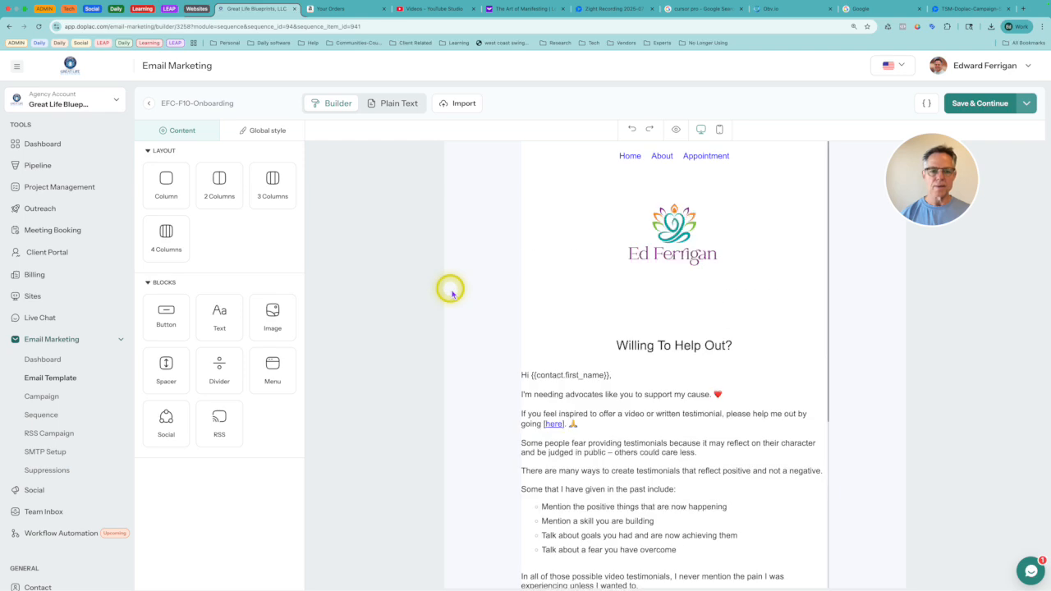
scroll(661, 237, "down", 3)
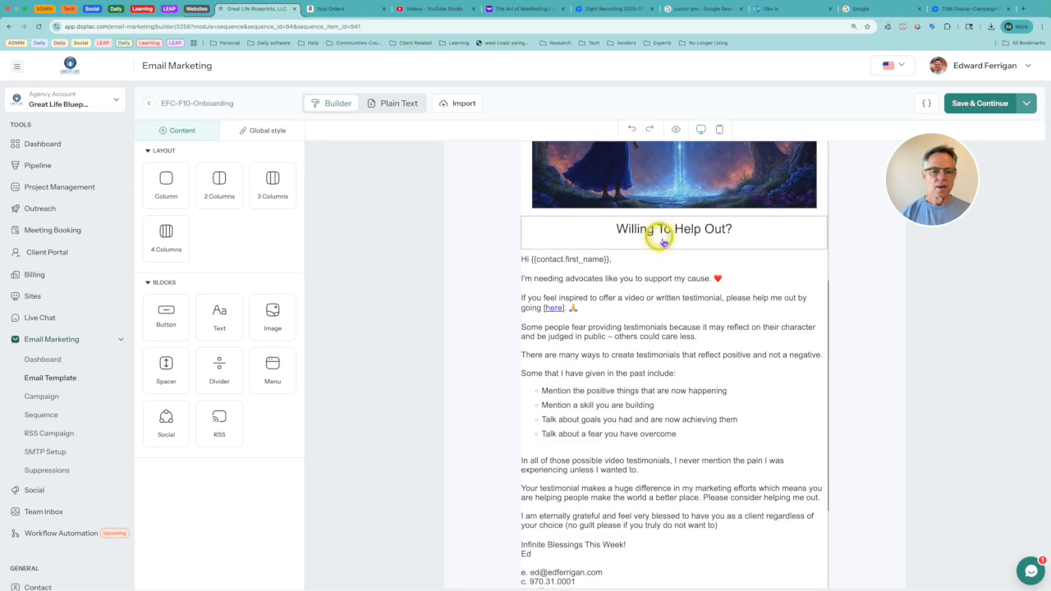
scroll(661, 240, "up", 2)
scroll(662, 238, "up", 1)
left_click(638, 298)
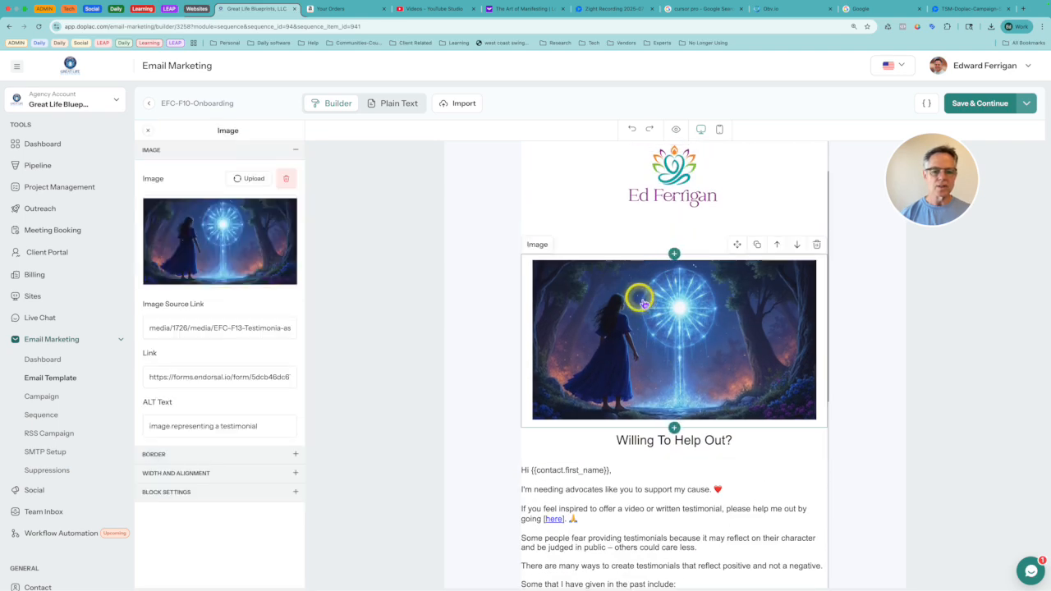
scroll(595, 319, "down", 3)
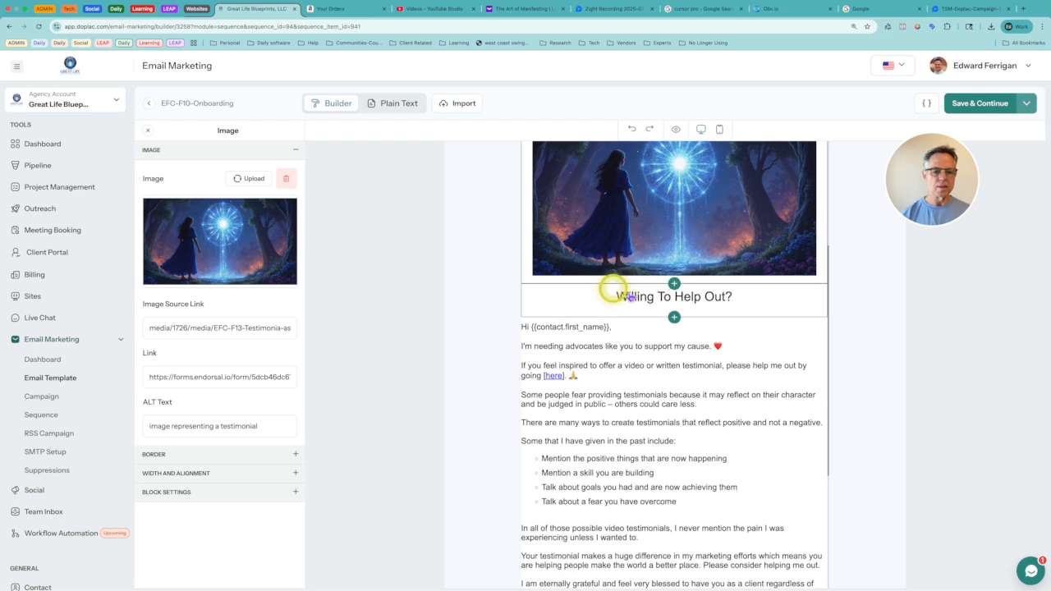
scroll(596, 384, "down", 5)
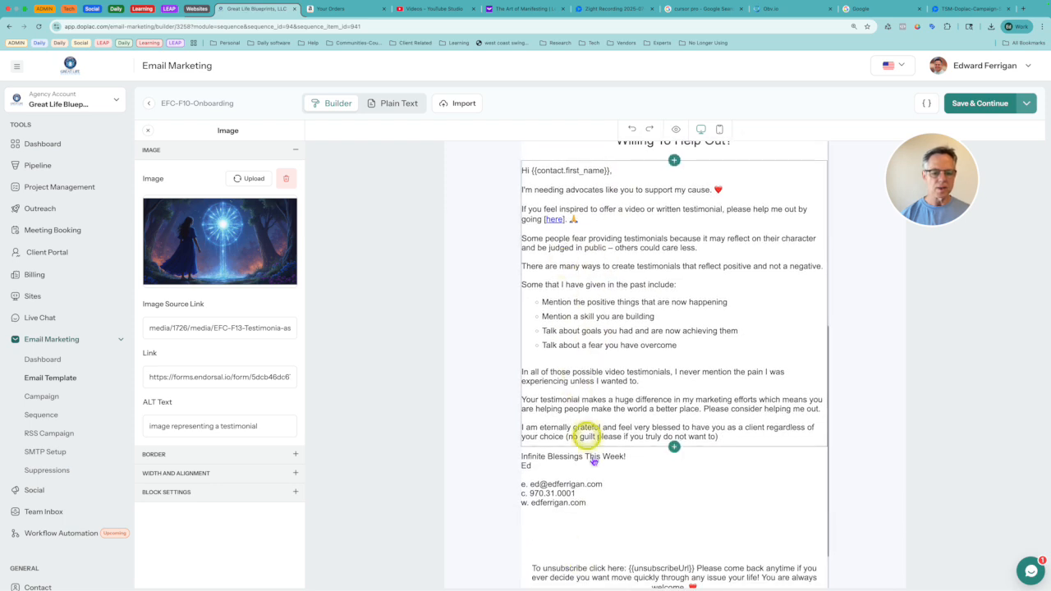
scroll(589, 484, "up", 10)
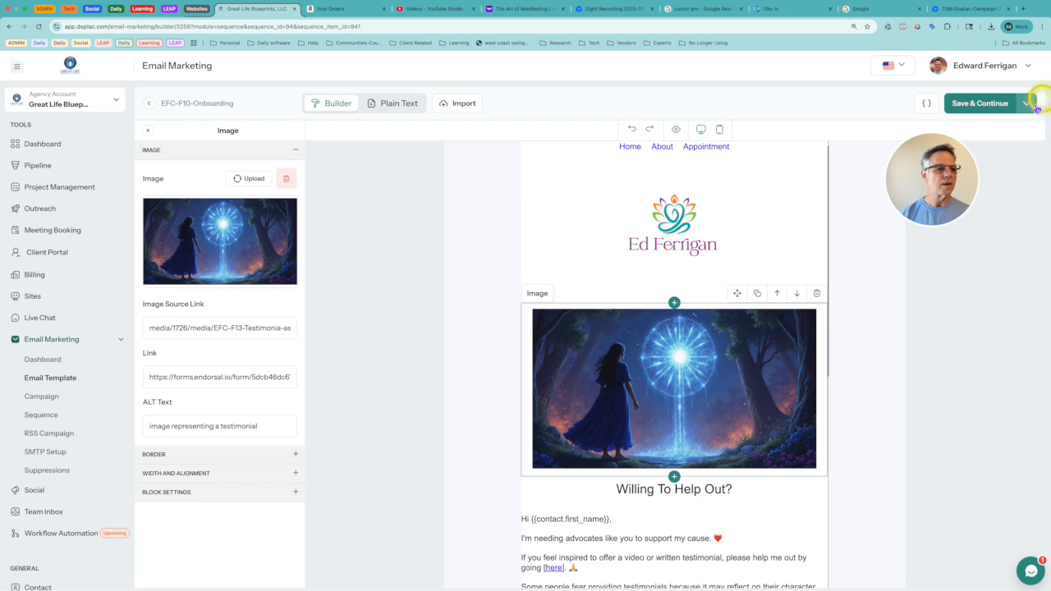
left_click(149, 105)
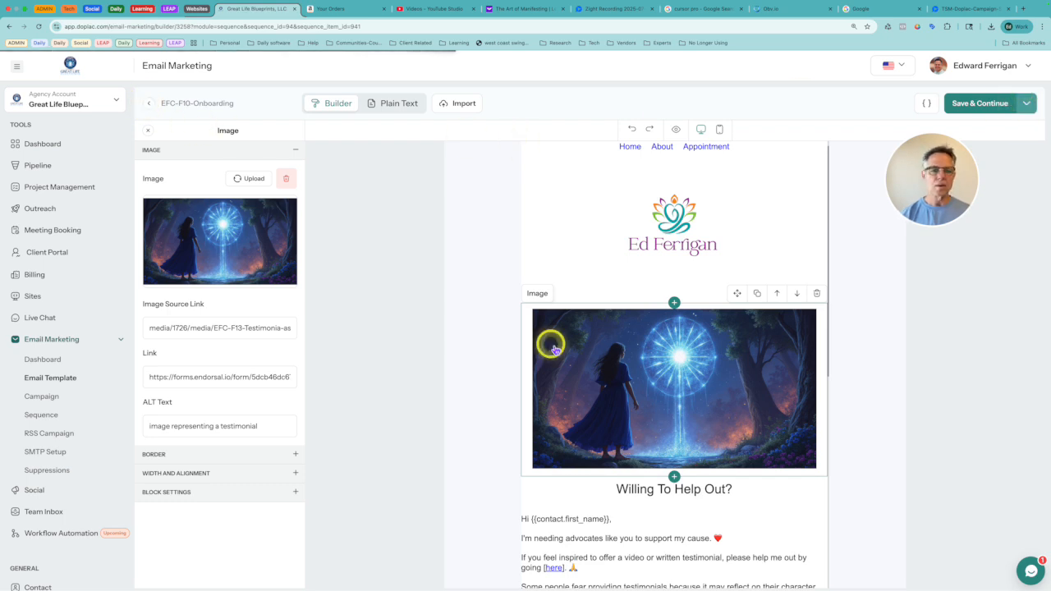
scroll(551, 346, "down", 15)
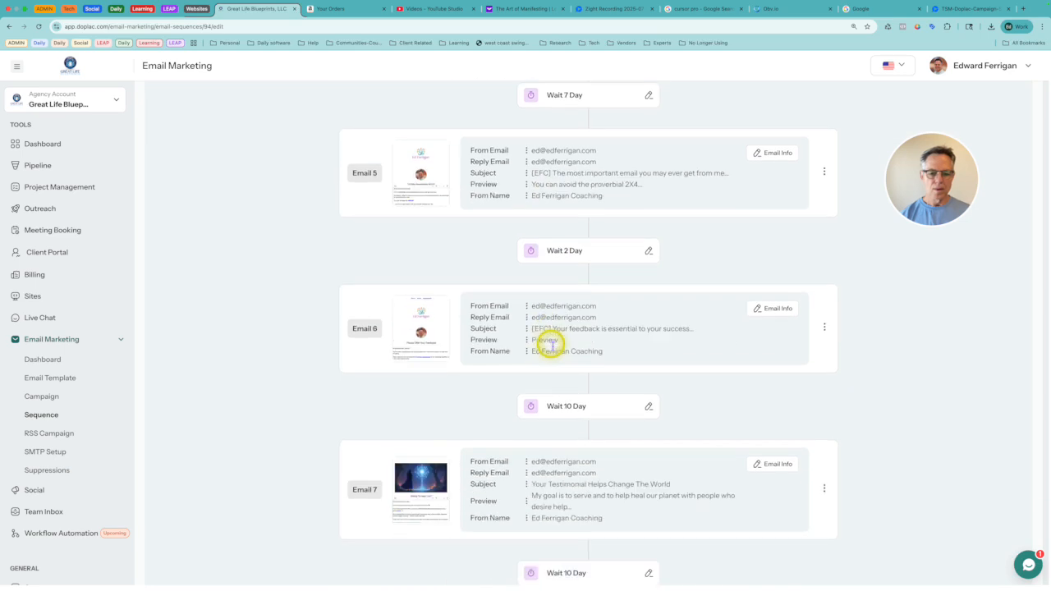
- Delete the duplicated Email 8 step from the sequence, entering DELETE as confirmation
left_click(824, 480)
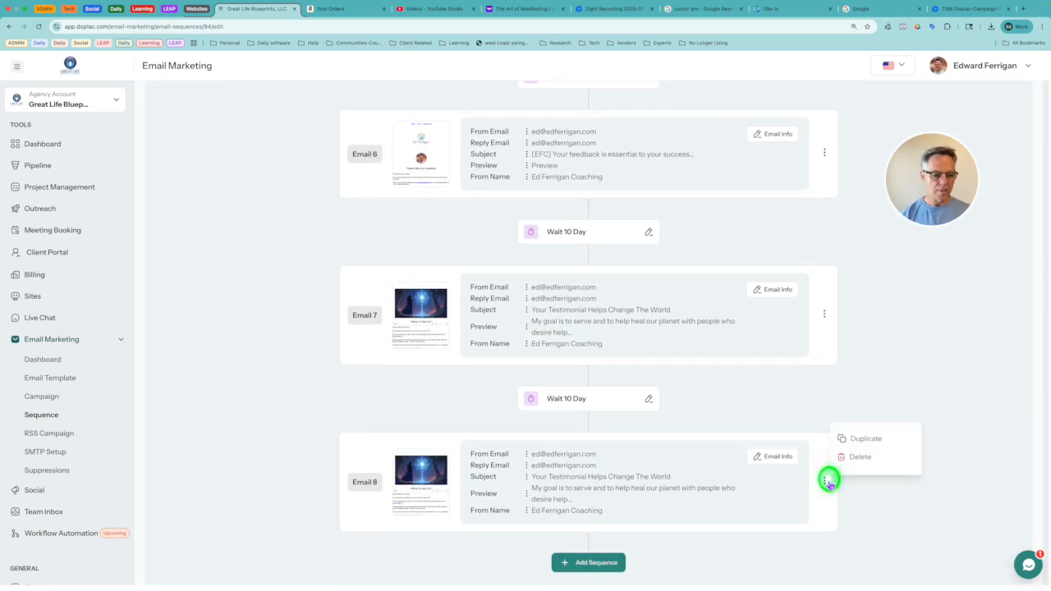
left_click(862, 460)
left_click(487, 333)
type("DELET")
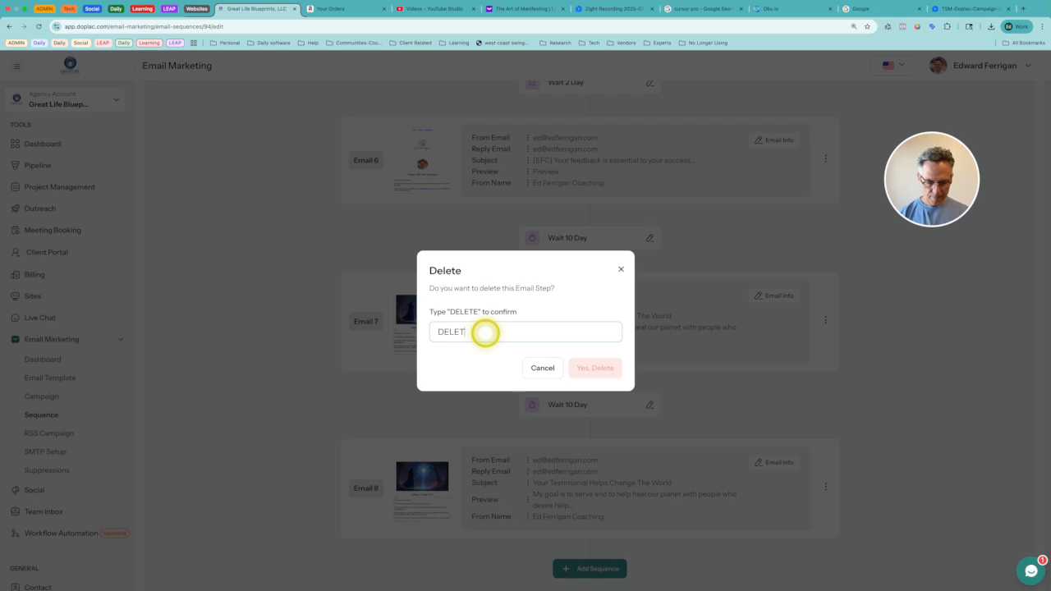
type("E")
left_click(591, 367)
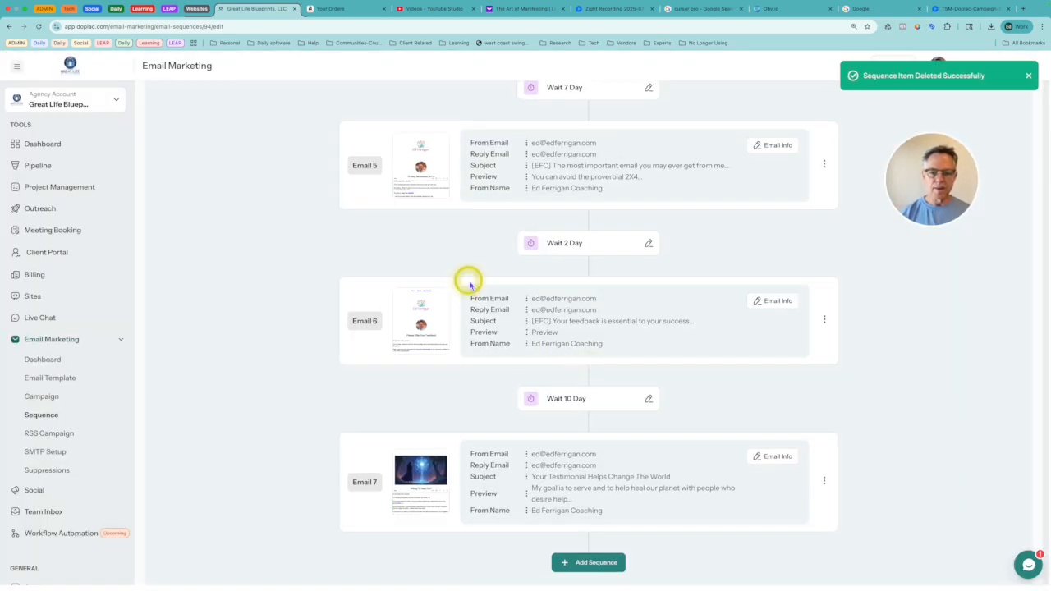
scroll(467, 279, "up", 7)
scroll(470, 285, "up", 5)
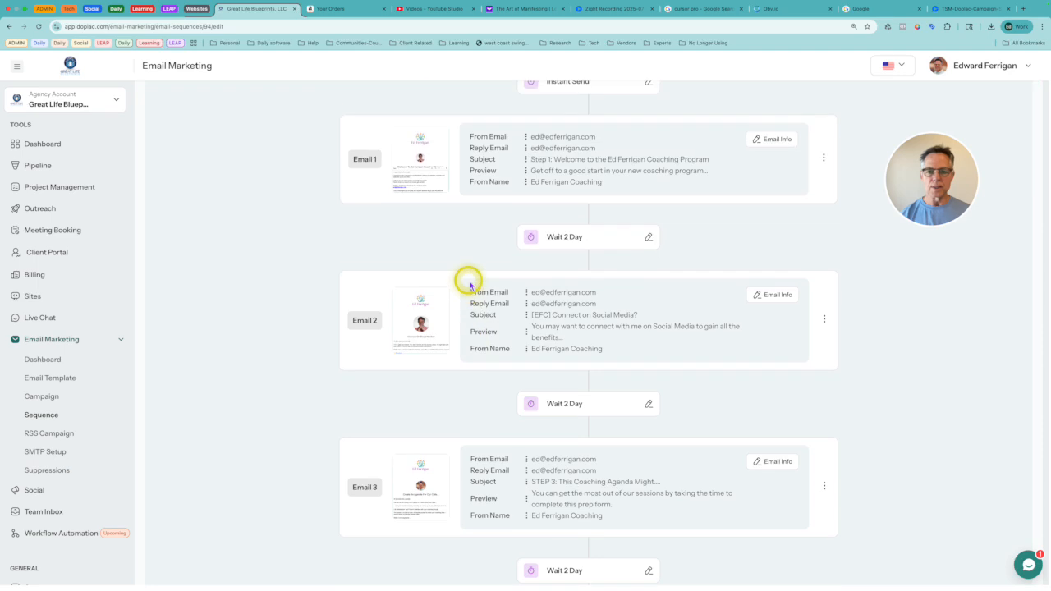
scroll(471, 285, "down", 3)
scroll(470, 285, "down", 1)
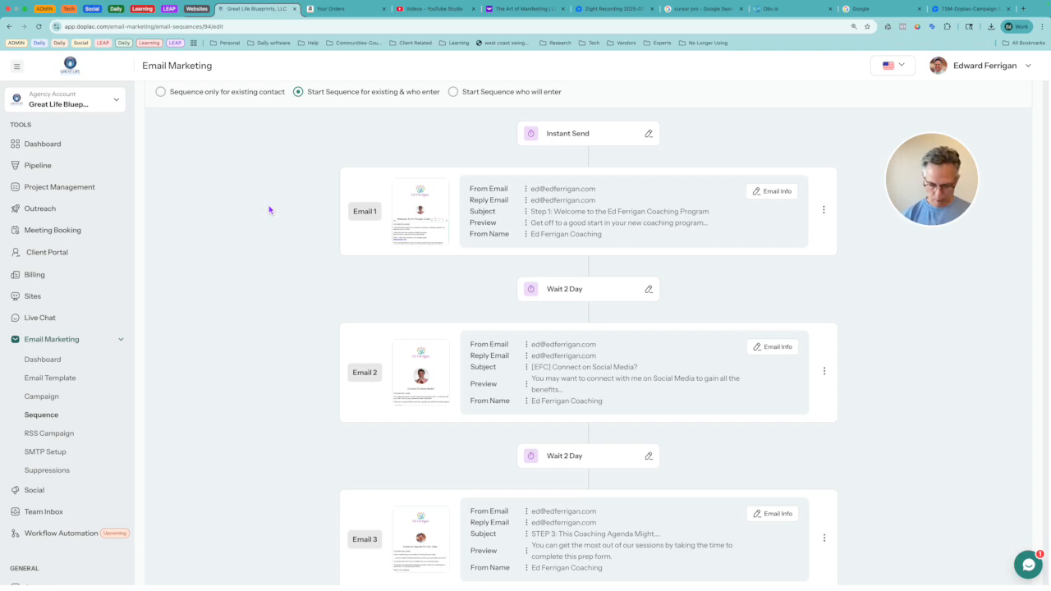
- Switch to Heptabase and enlarge its window to fill the screen
key("super+Tab")
left_click(482, 165)
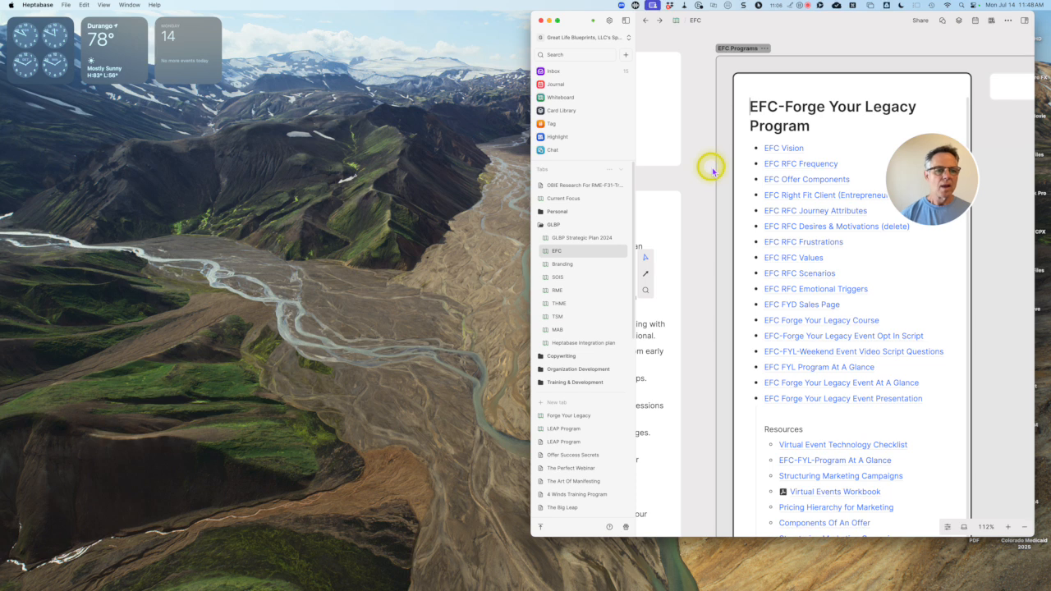
scroll(712, 170, "left", 5)
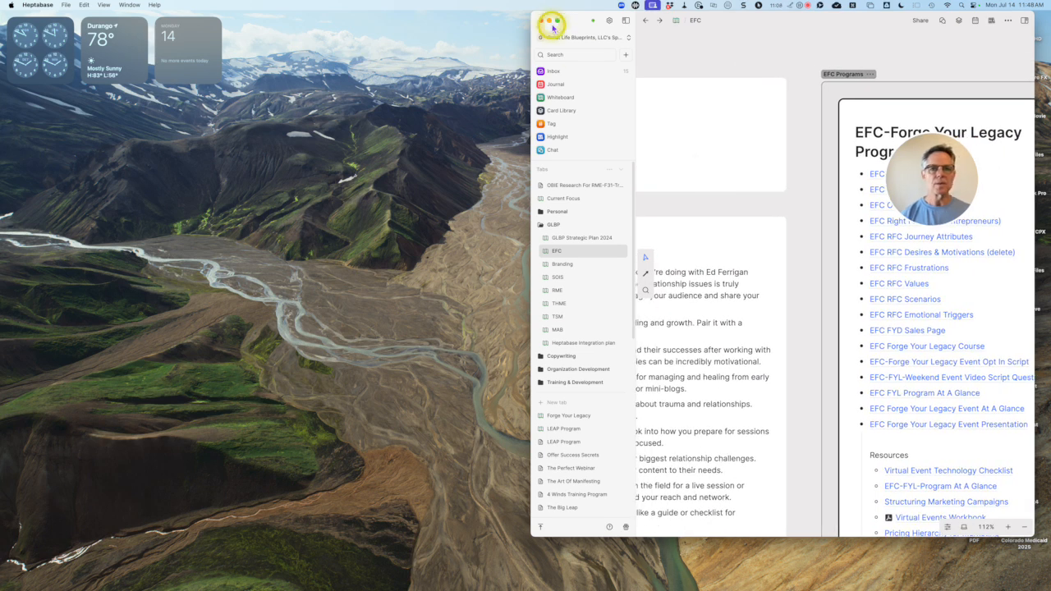
left_click(557, 20)
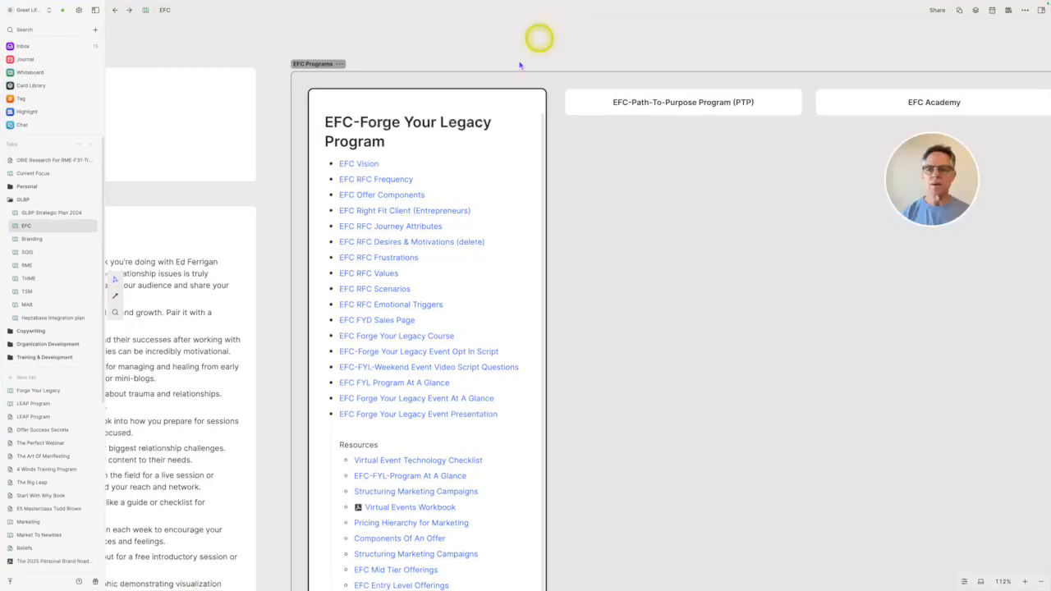
- Open the email campaigns table and show its EFC Email view
scroll(343, 170, "down", 1)
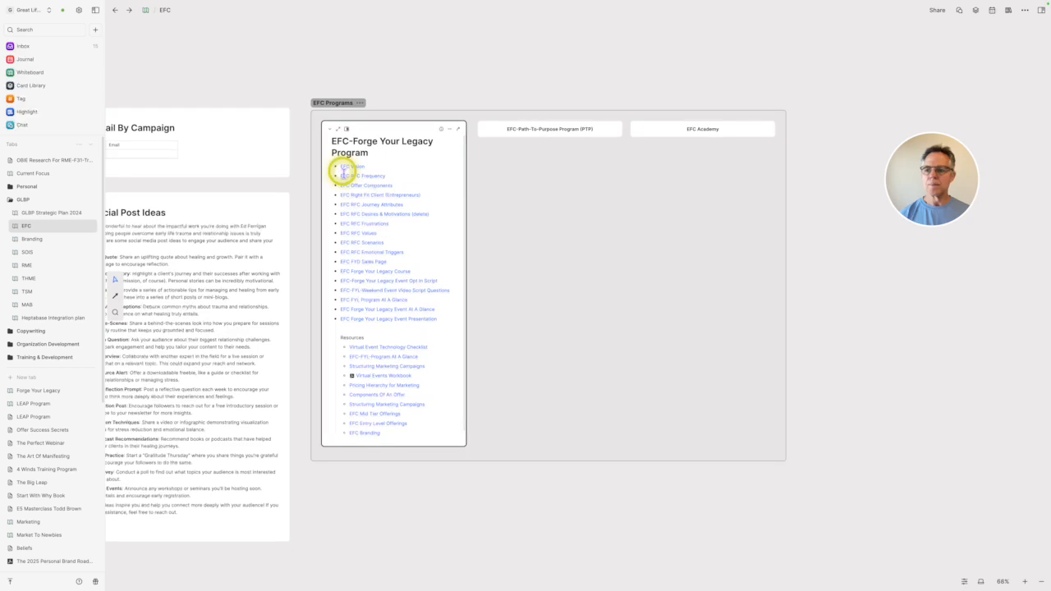
scroll(281, 105, "left", 10)
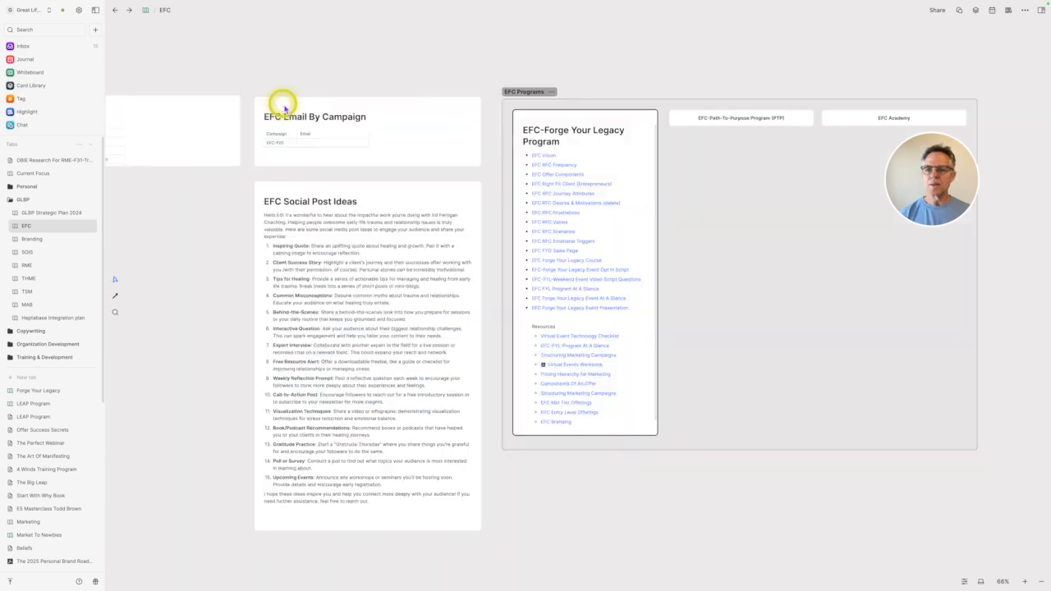
scroll(189, 255, "left", 5)
scroll(188, 254, "down", 3)
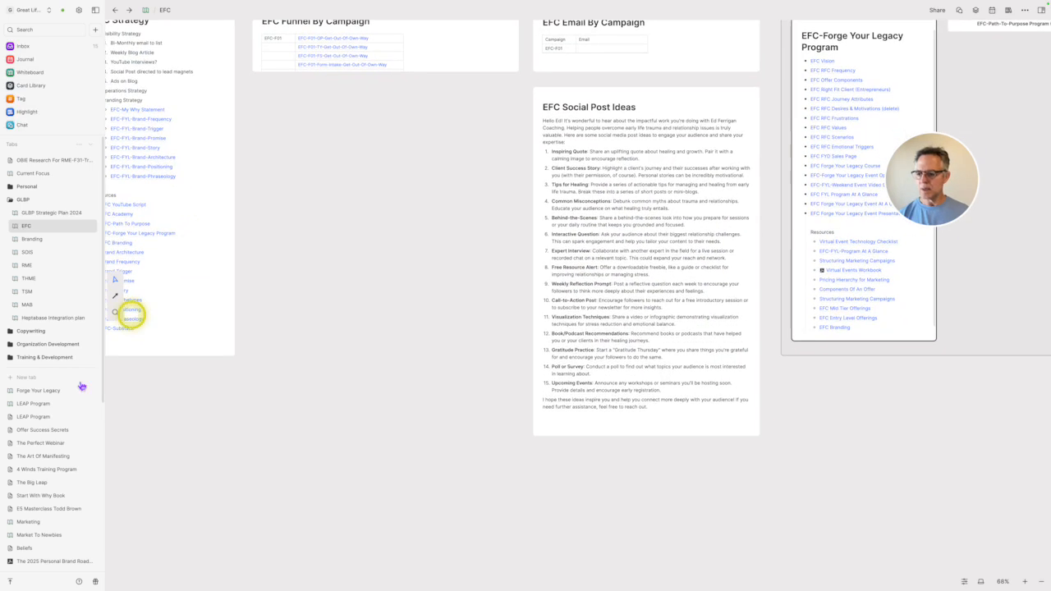
scroll(45, 455, "down", 6)
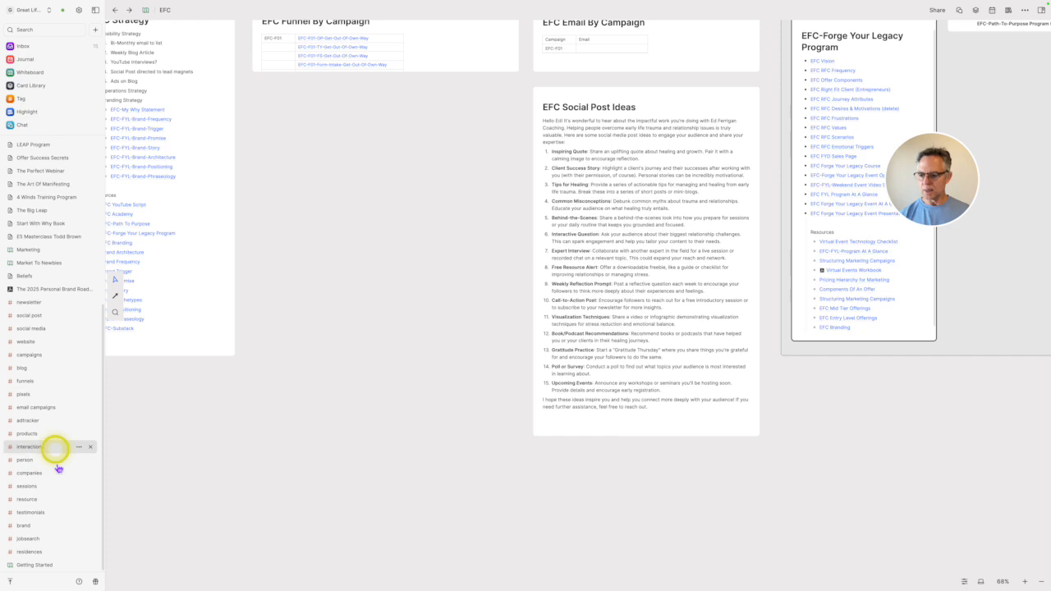
left_click(37, 407)
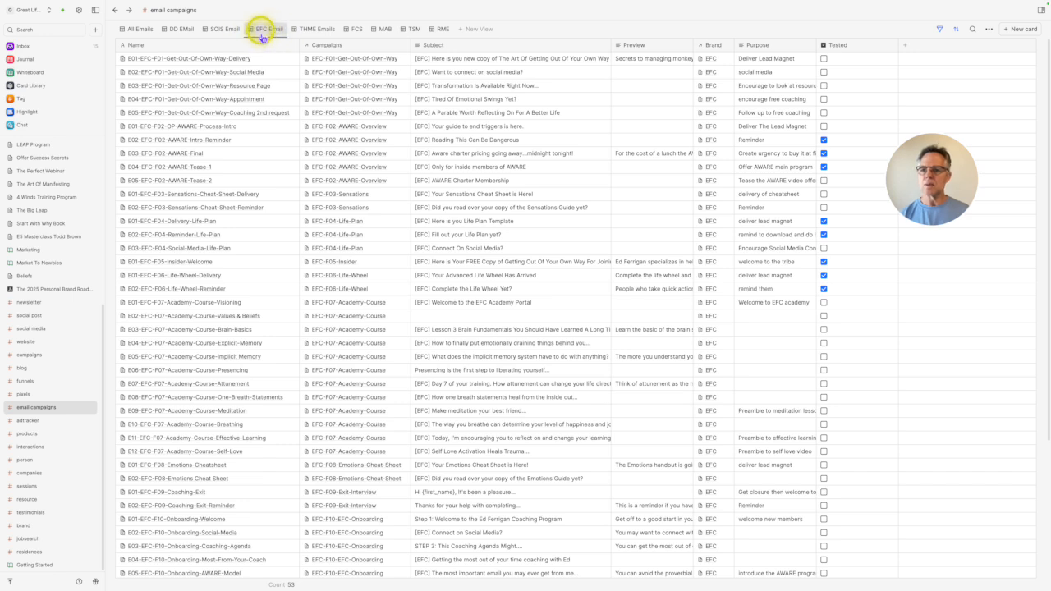
- Find the EFC-F10 onboarding emails in the table and open the E01-EFC-F10-Onboarding-Welcome card
scroll(220, 102, "down", 2)
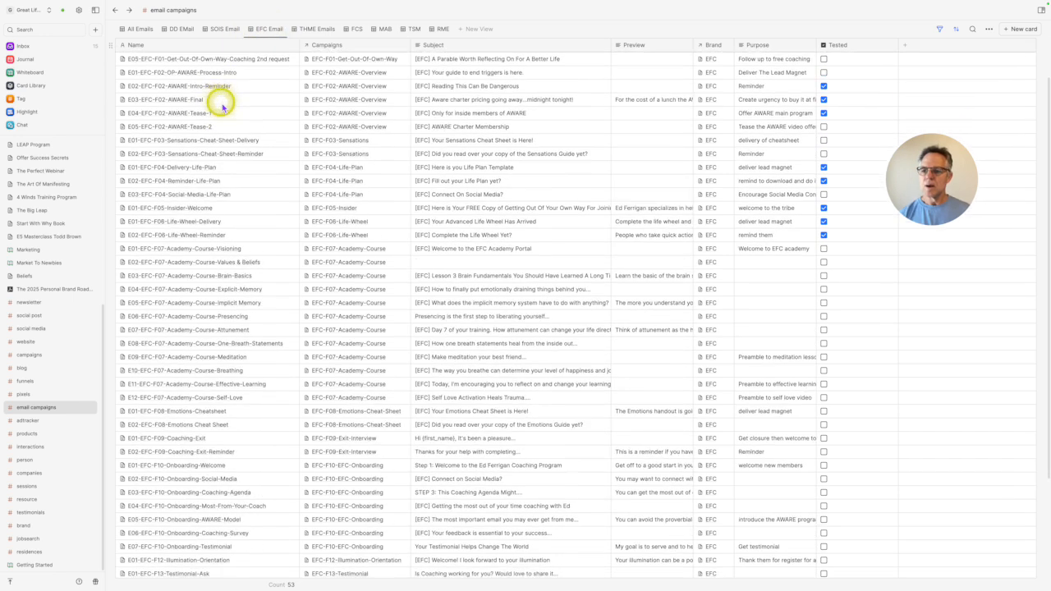
scroll(222, 107, "down", 1)
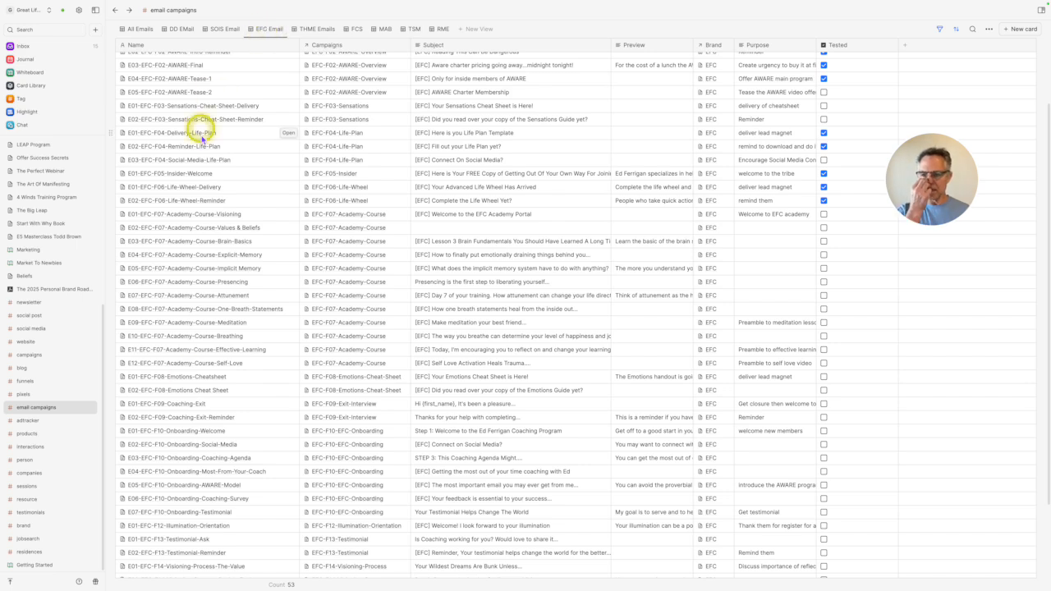
scroll(188, 369, "down", 4)
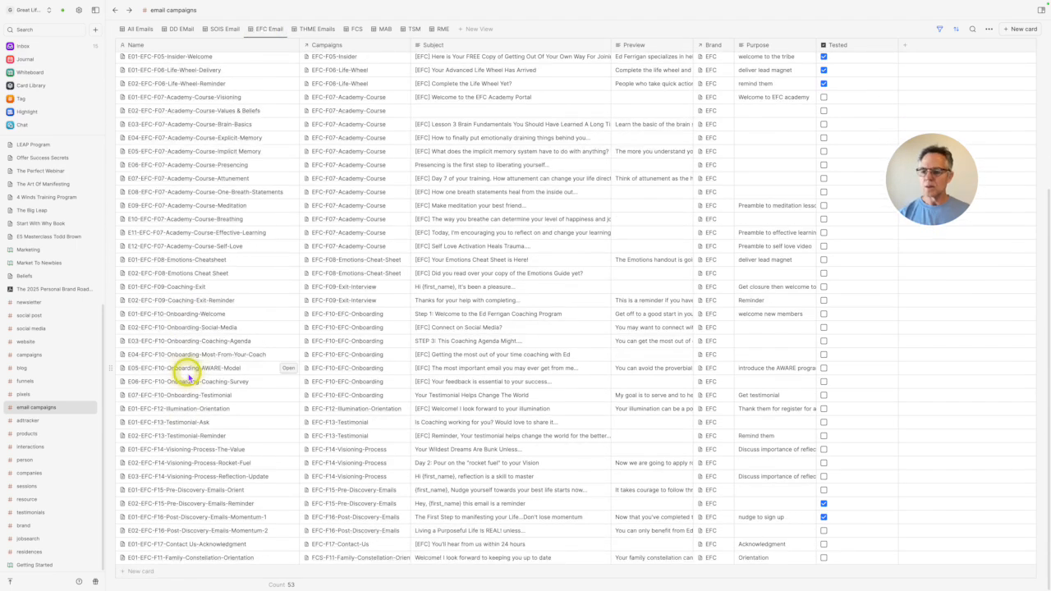
left_click(153, 323)
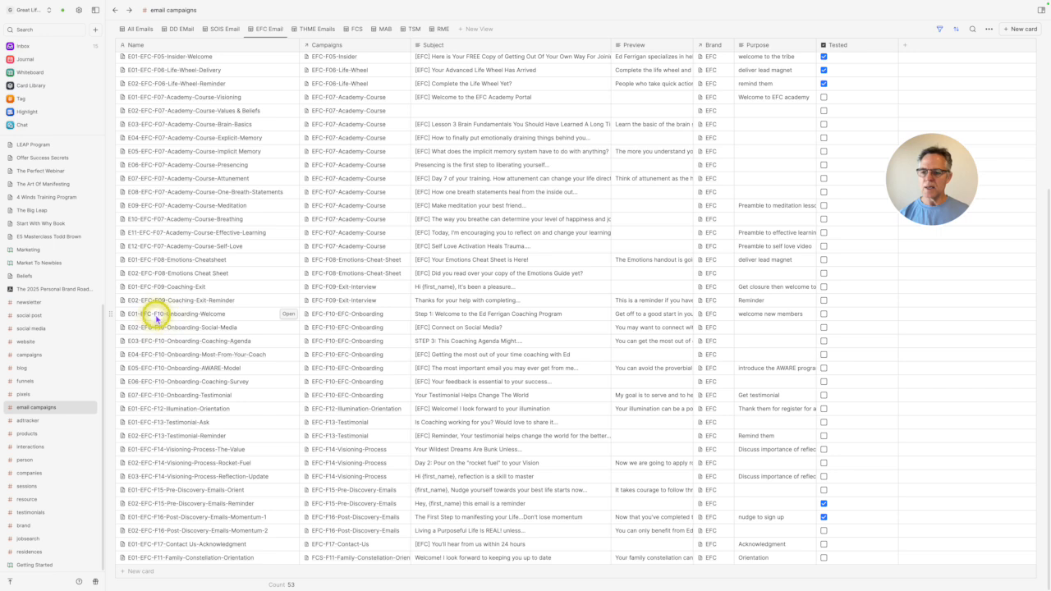
left_click(288, 315)
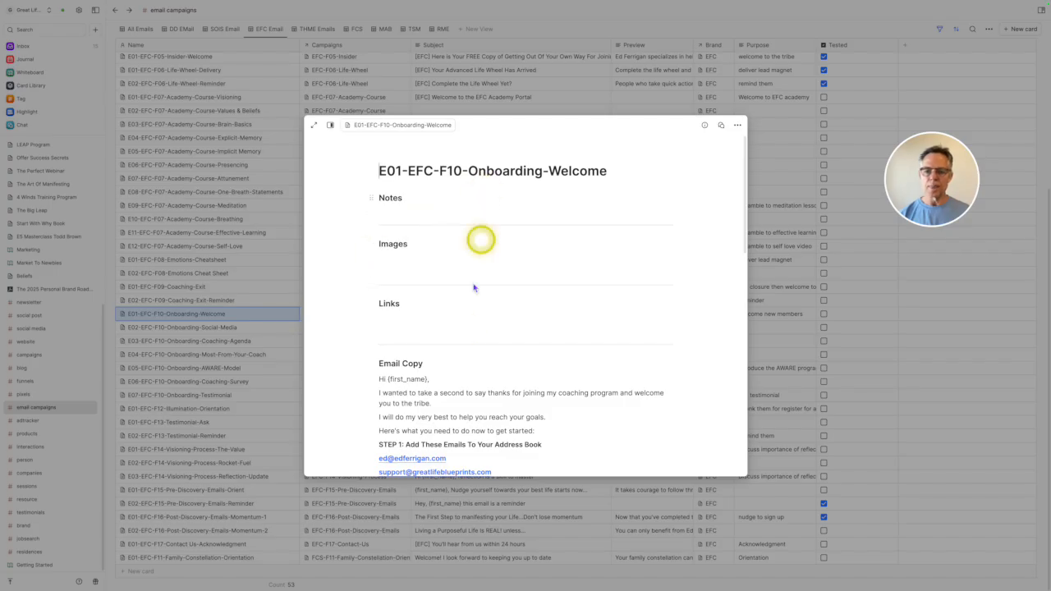
- Delete the support email address listed under STEP 1 in the welcome card's email copy
scroll(463, 331, "down", 5)
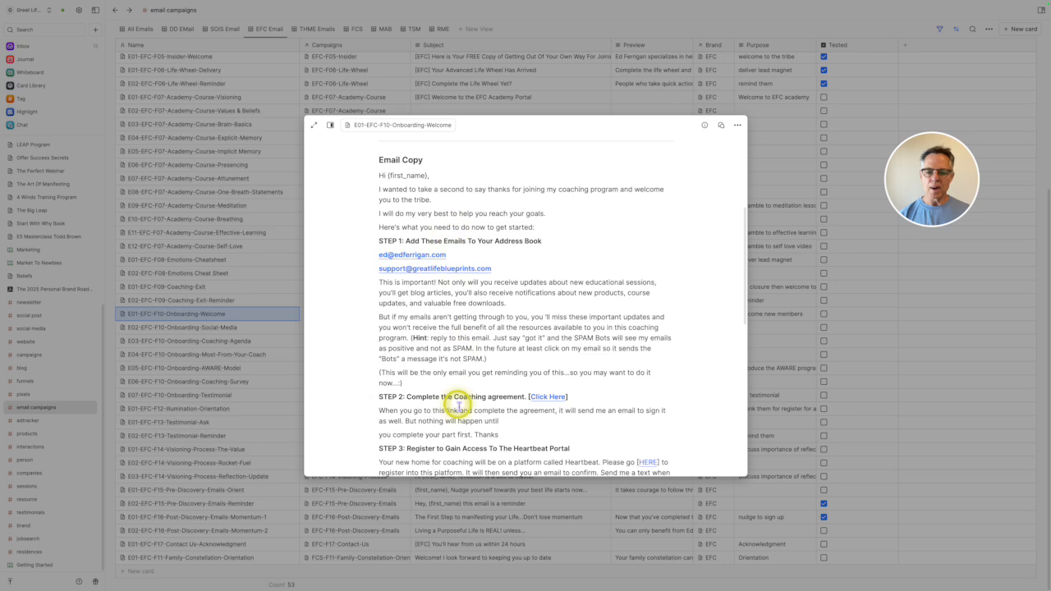
scroll(461, 401, "down", 8)
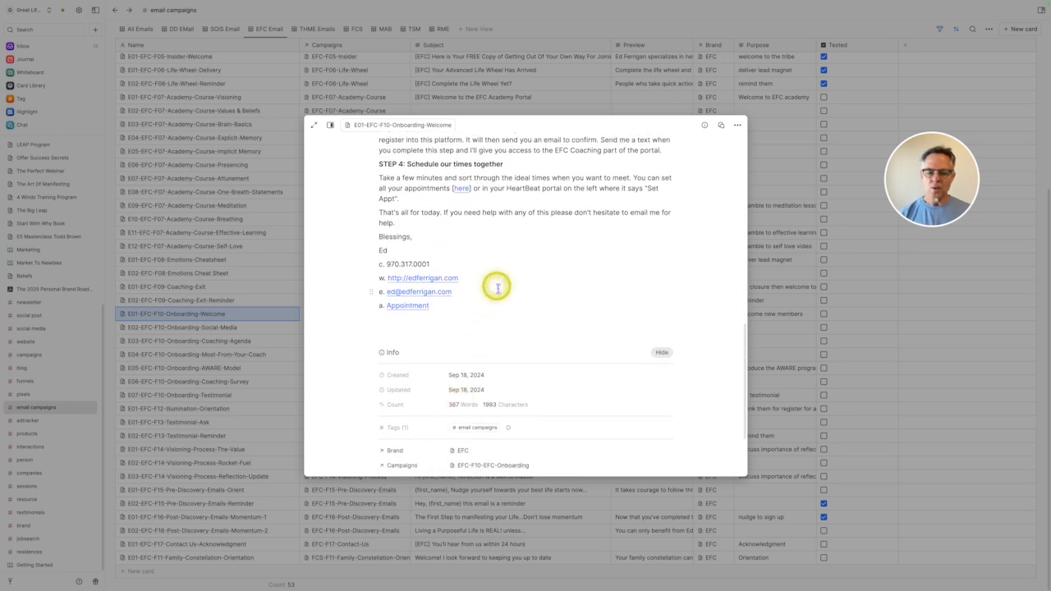
scroll(496, 284, "up", 7)
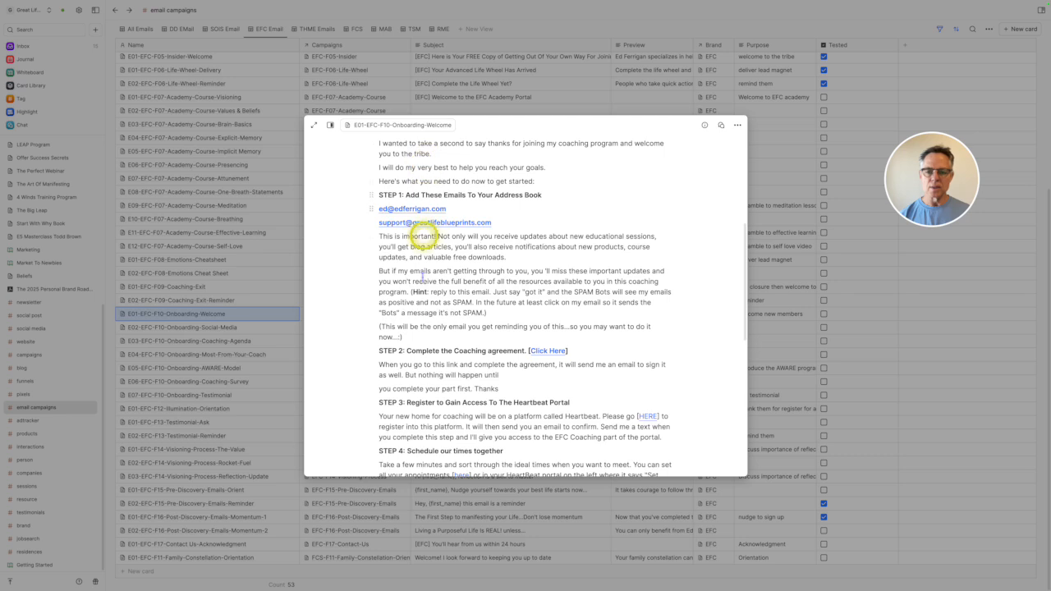
scroll(418, 361, "down", 1)
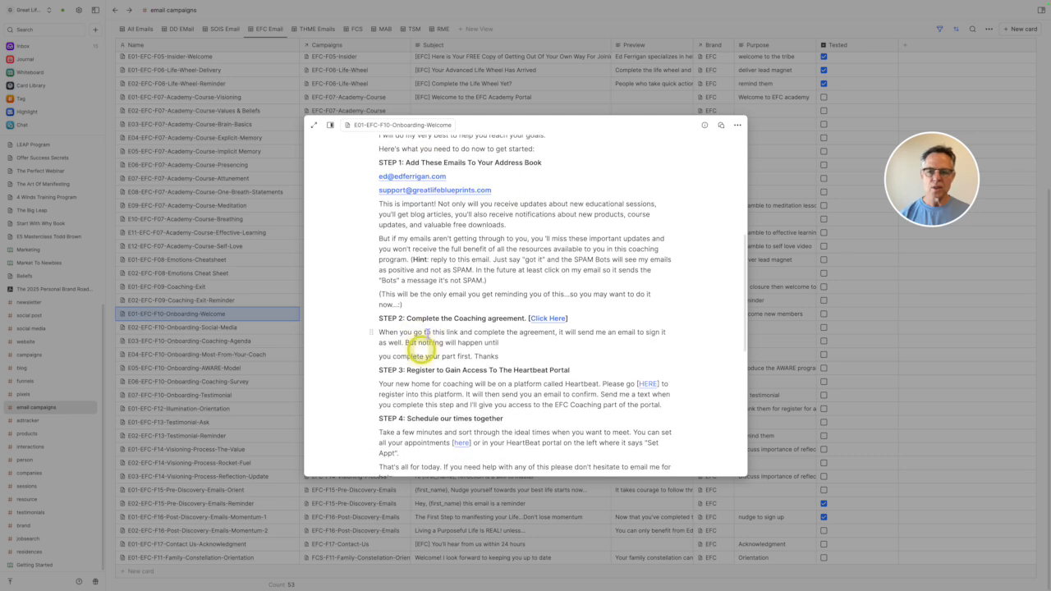
triple_click(504, 191)
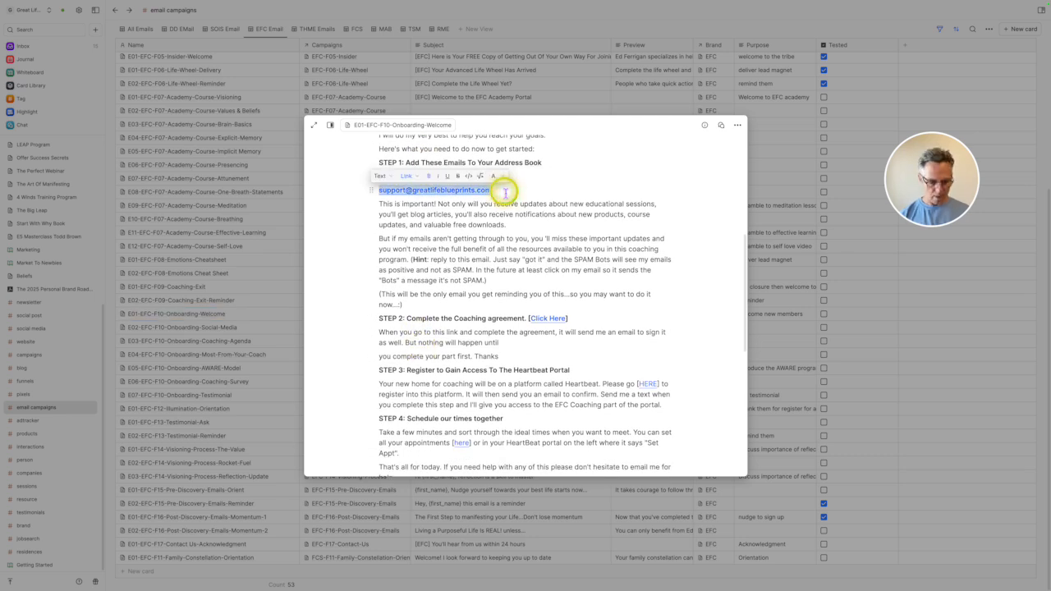
key("BackSpace")
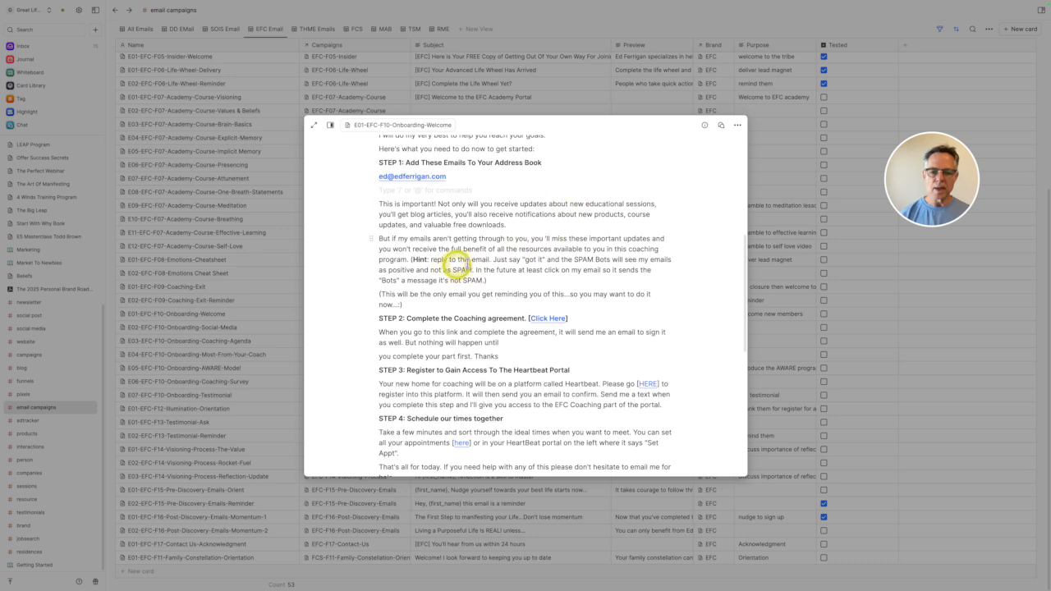
- Review the welcome card's Notes, Images, Links and Email Copy sections, and close the card
scroll(517, 242, "down", 1)
scroll(517, 242, "down", 5)
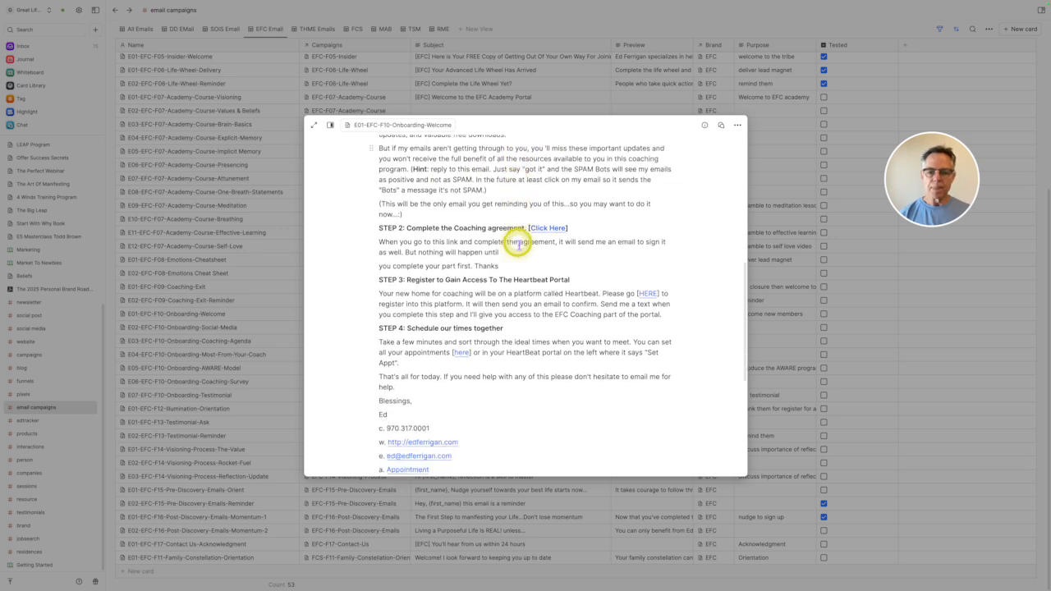
scroll(517, 242, "up", 10)
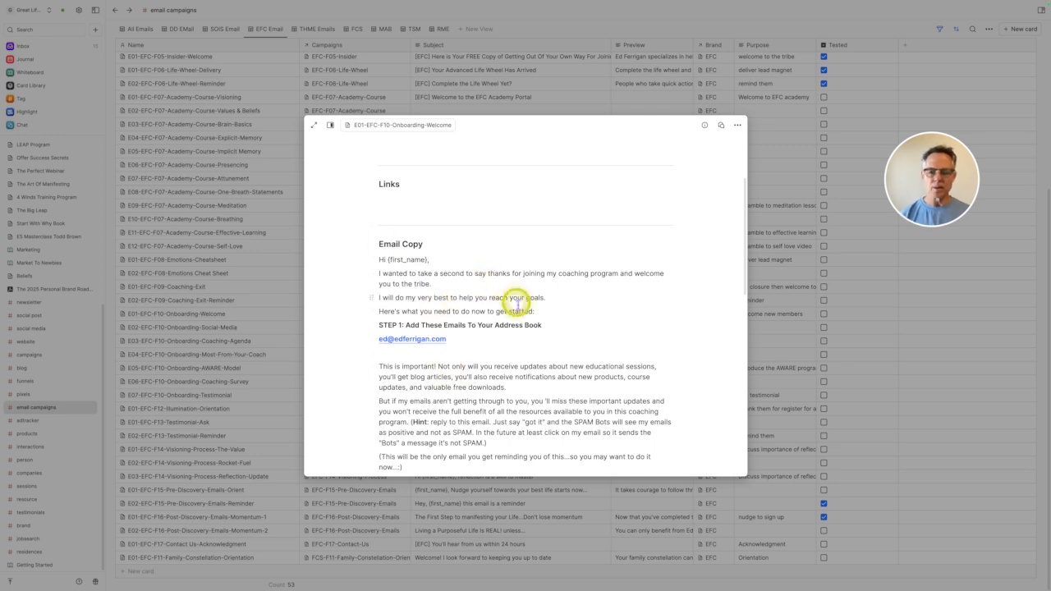
scroll(517, 299, "down", 3)
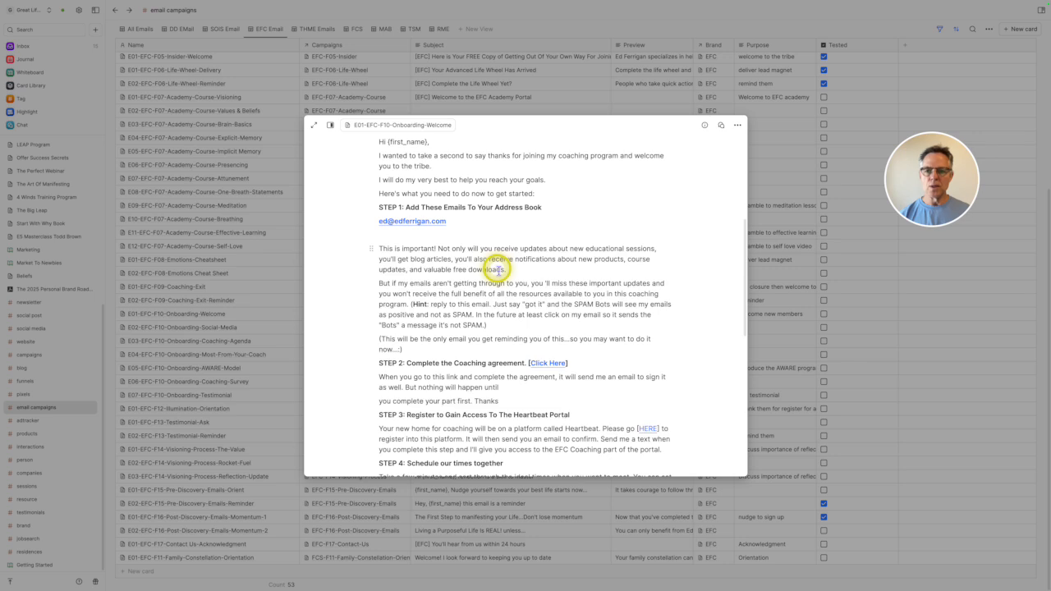
scroll(493, 268, "up", 6)
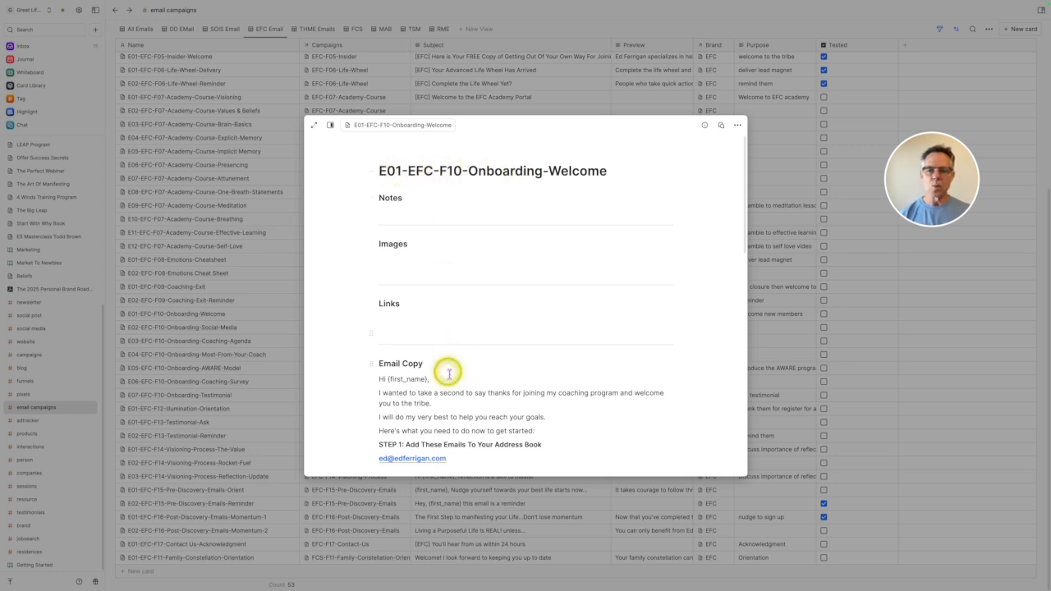
scroll(445, 370, "down", 10)
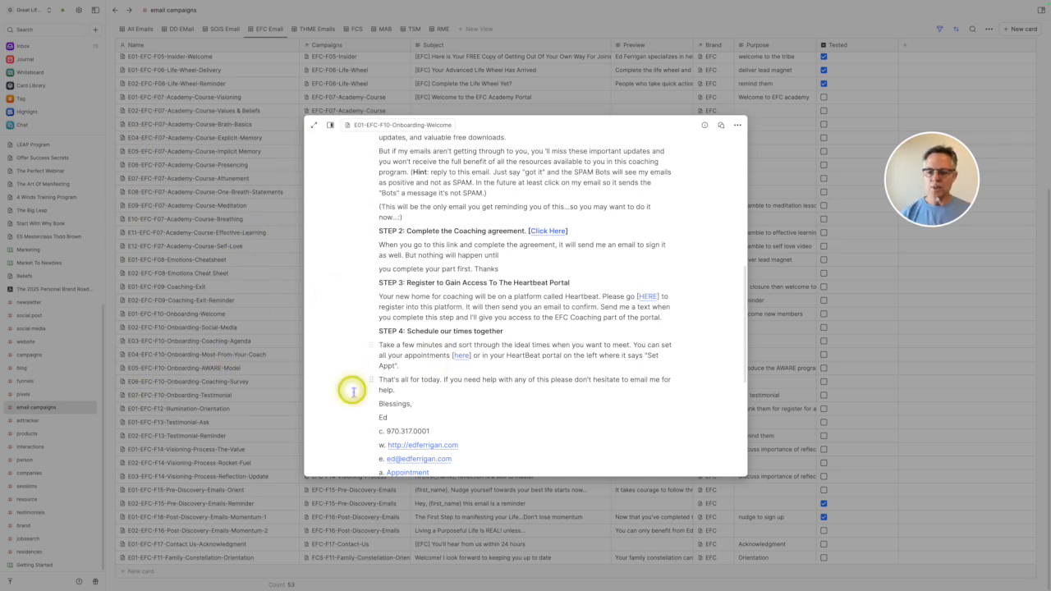
left_click(279, 330)
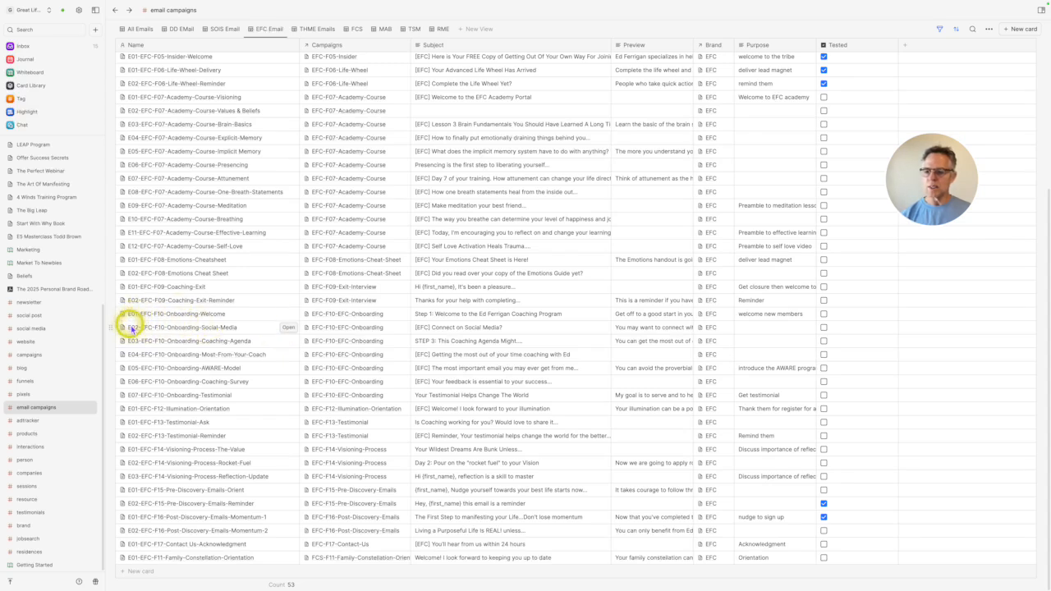
- Review the E02-EFC-F10-Onboarding-Social-Media card's email copy and info properties, and return to the EFC email list
left_click(289, 328)
scroll(572, 305, "down", 5)
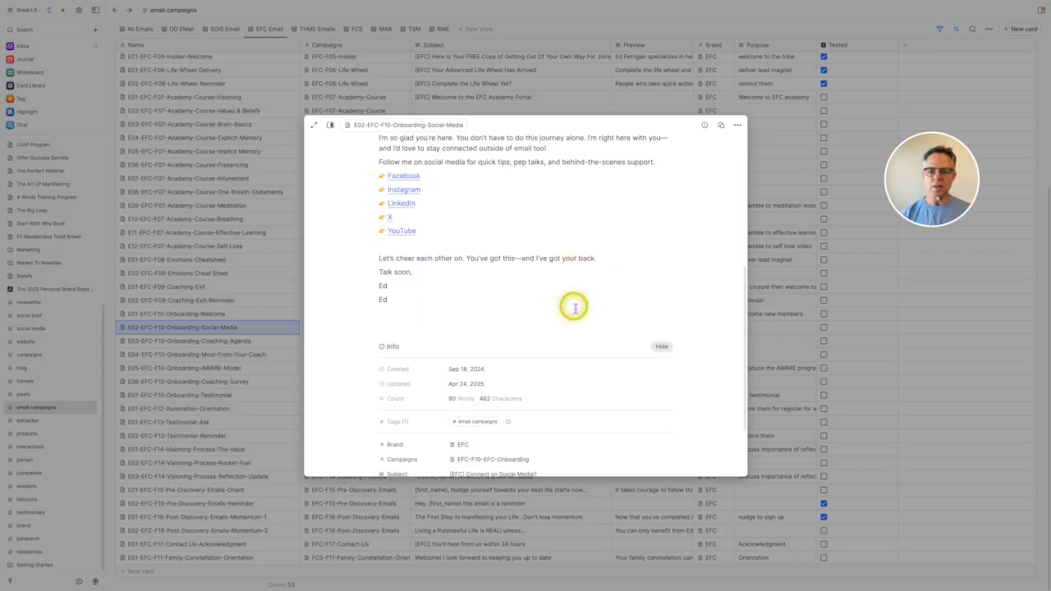
scroll(575, 307, "up", 3)
scroll(574, 307, "up", 2)
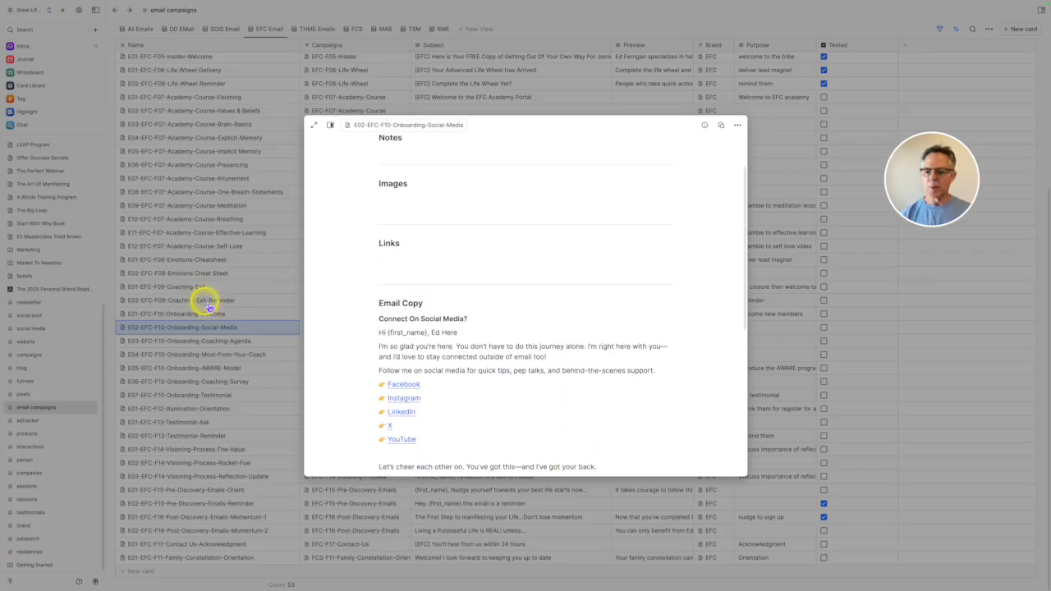
scroll(605, 363, "down", 4)
scroll(605, 363, "down", 3)
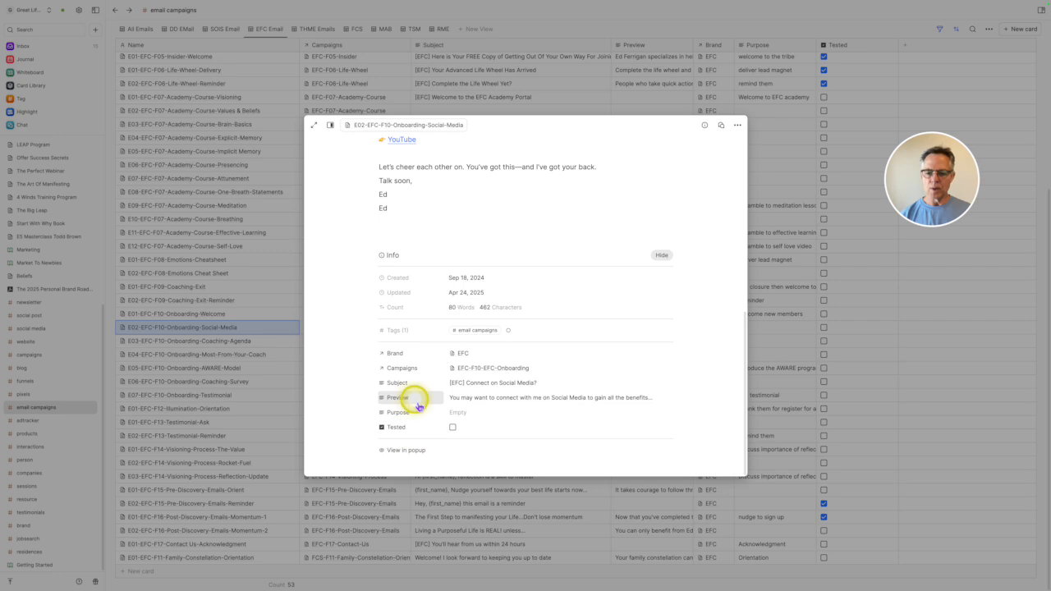
left_click(220, 339)
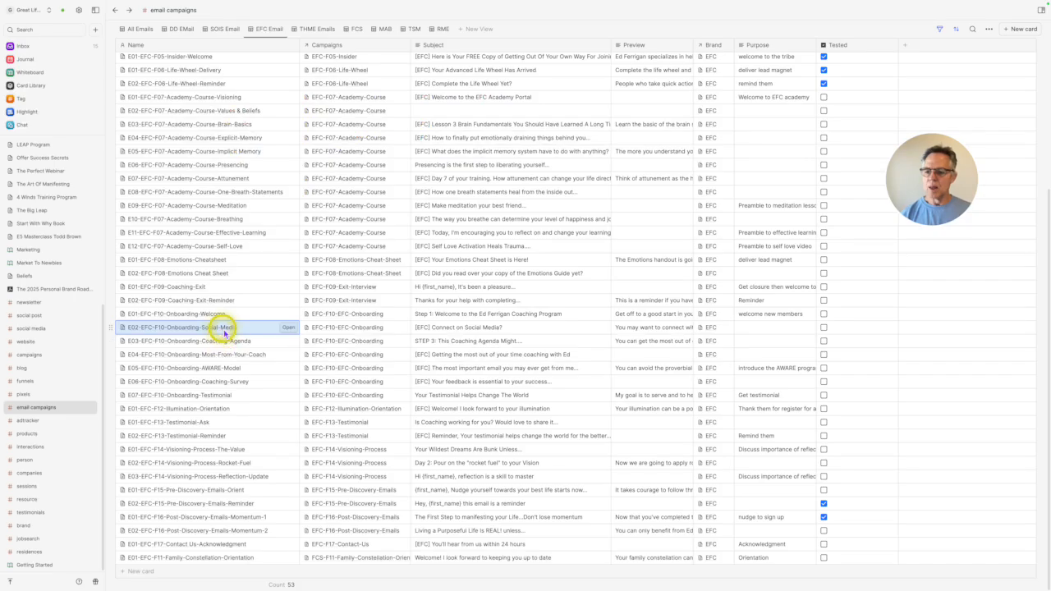
scroll(224, 333, "up", 5)
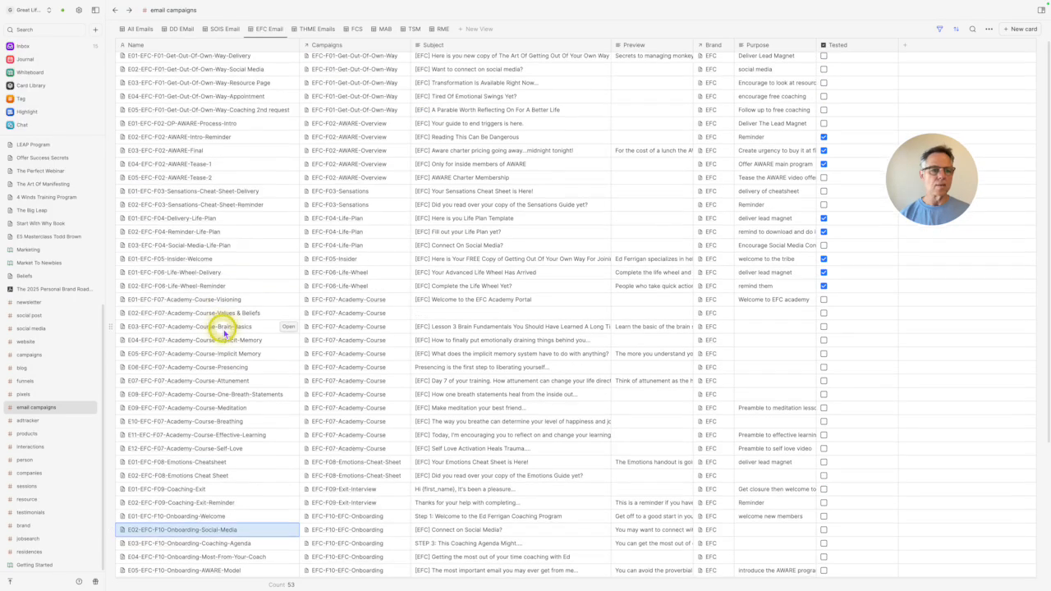
- Switch to the Doplac sequence editor and review the EFC-F10-Onboarding emails and the wait periods between them
scroll(224, 333, "down", 4)
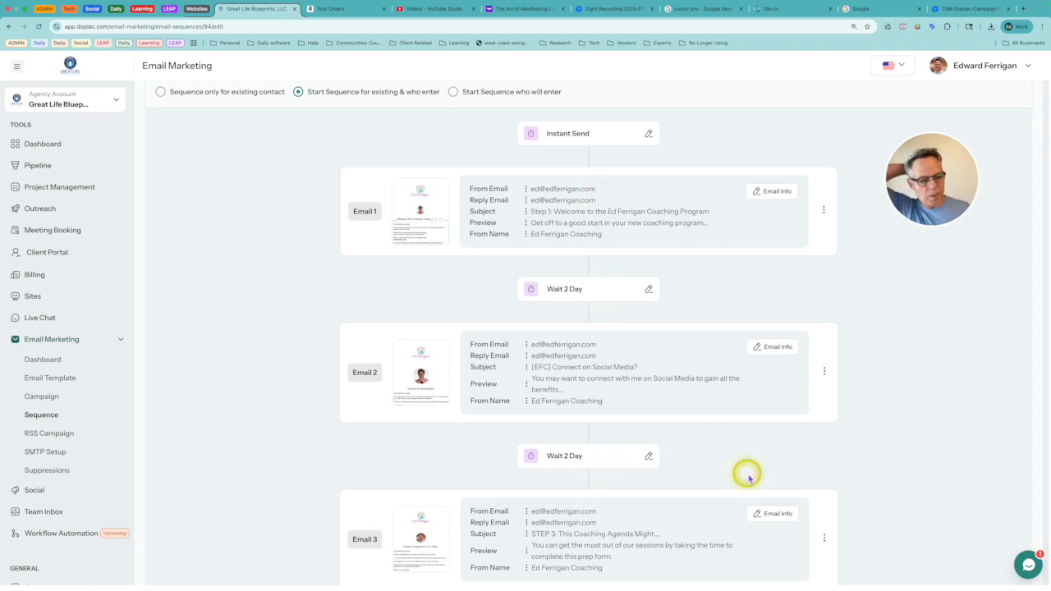
scroll(749, 478, "down", 2)
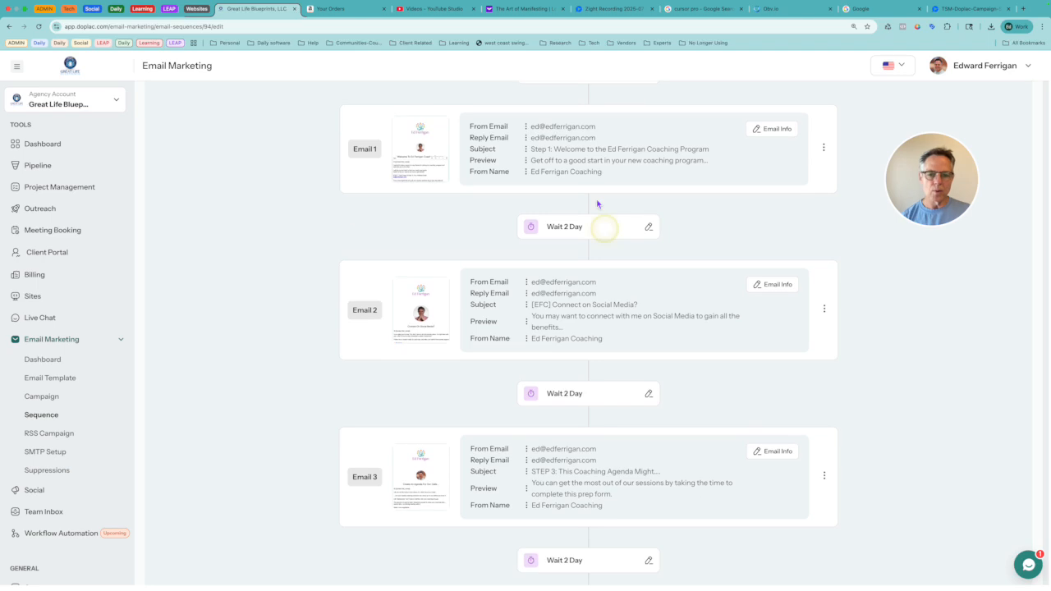
scroll(694, 446, "down", 10)
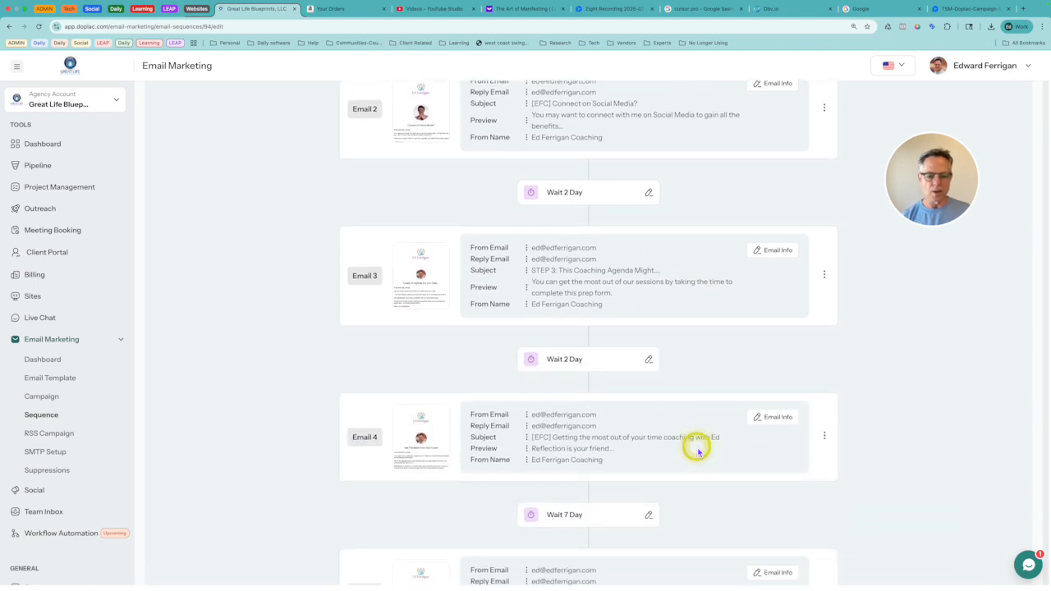
scroll(698, 450, "down", 6)
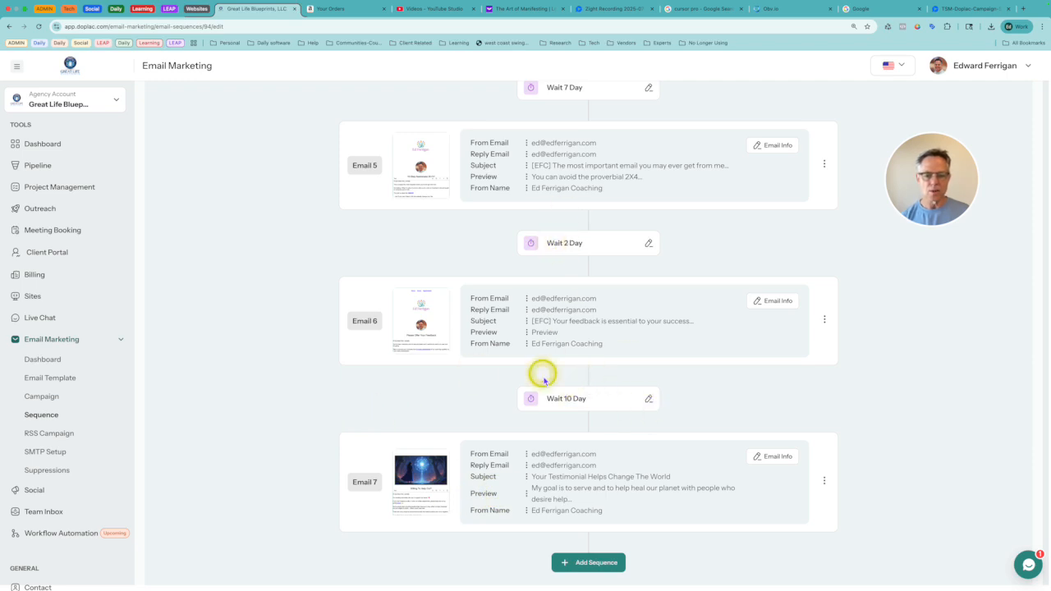
scroll(603, 274, "up", 3)
scroll(605, 282, "up", 6)
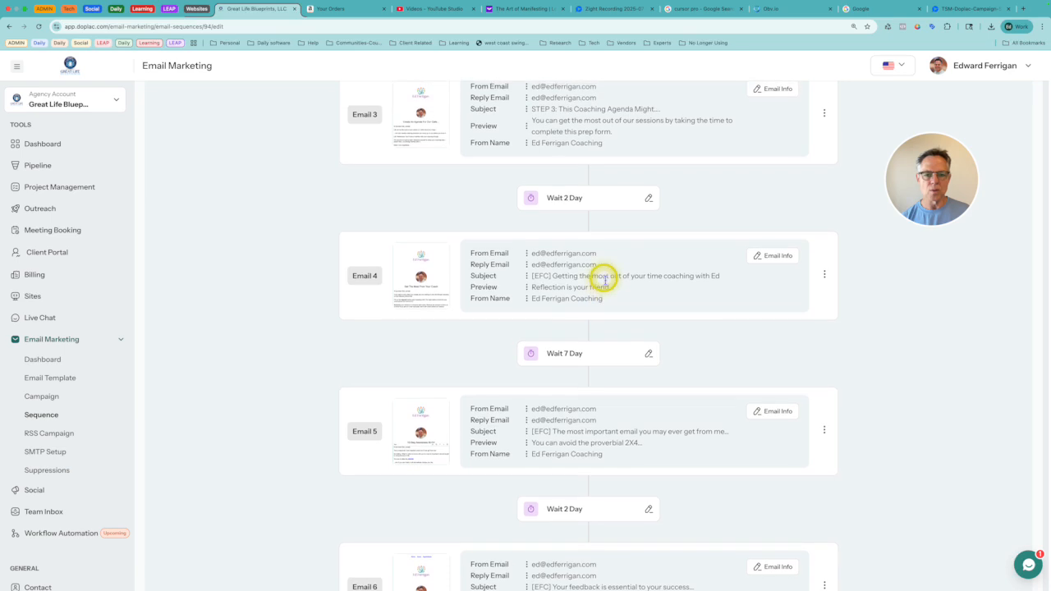
- Examine the sequence's recipient settings and the tags available for contact selection, leaving the selection as it is
scroll(605, 283, "up", 1)
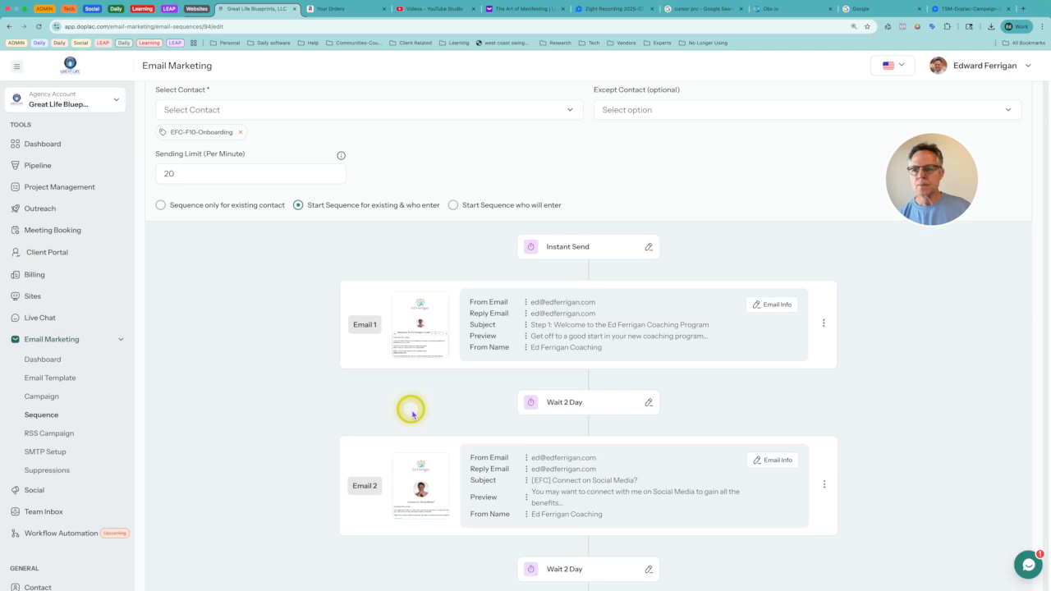
scroll(412, 414, "up", 2)
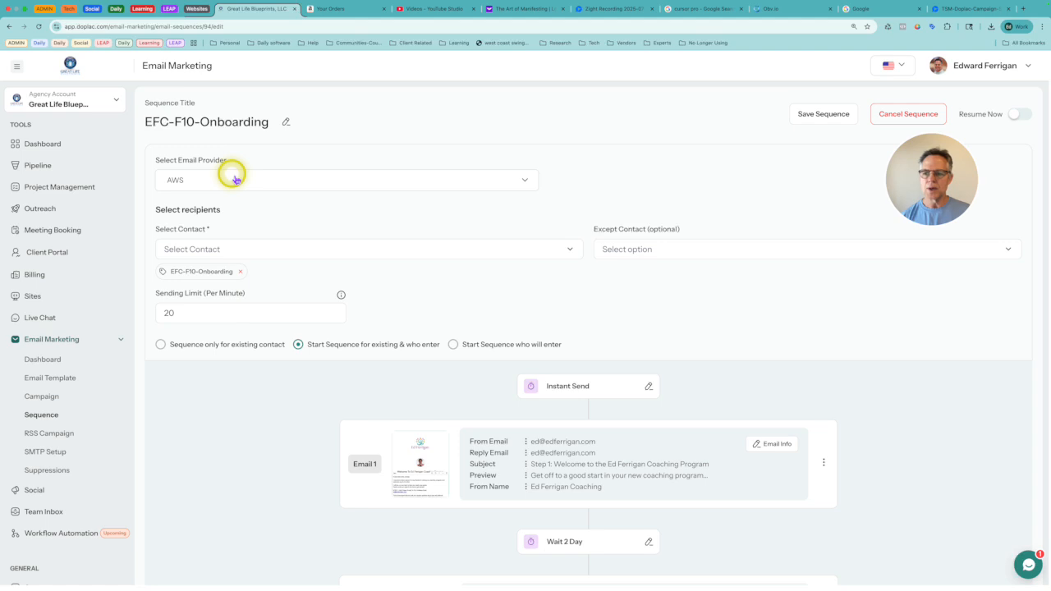
left_click(247, 251)
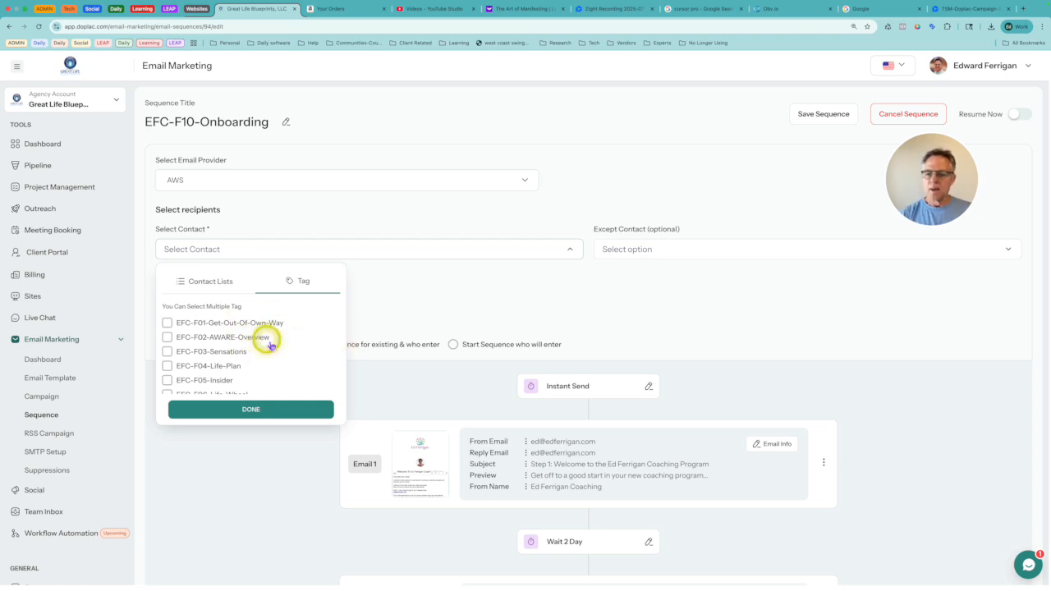
left_click(417, 303)
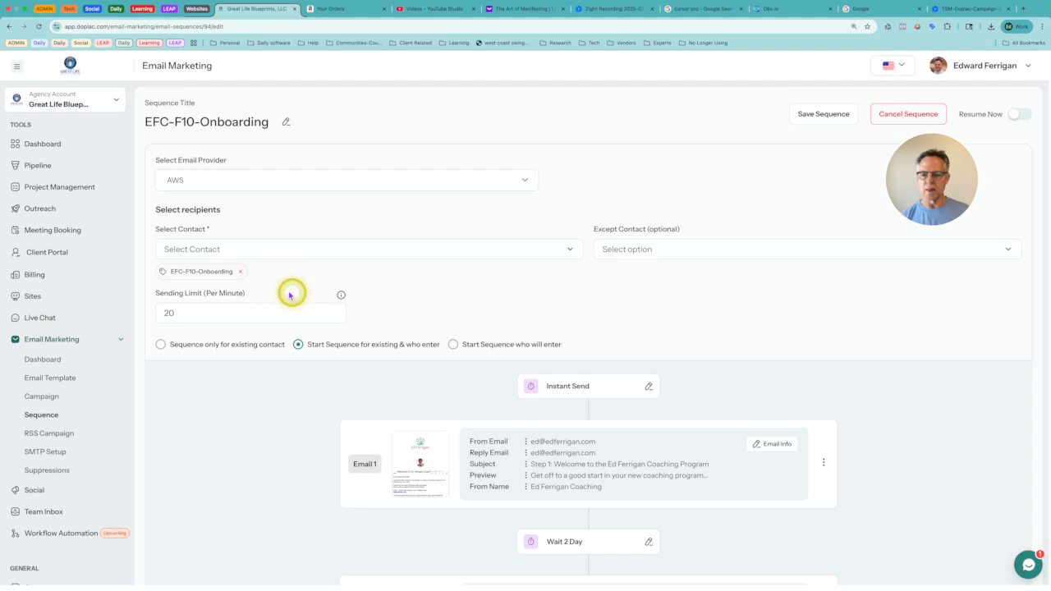
- Resume the EFC-F10-Onboarding sequence and dismiss the confirmation
scroll(72, 491, "down", 5)
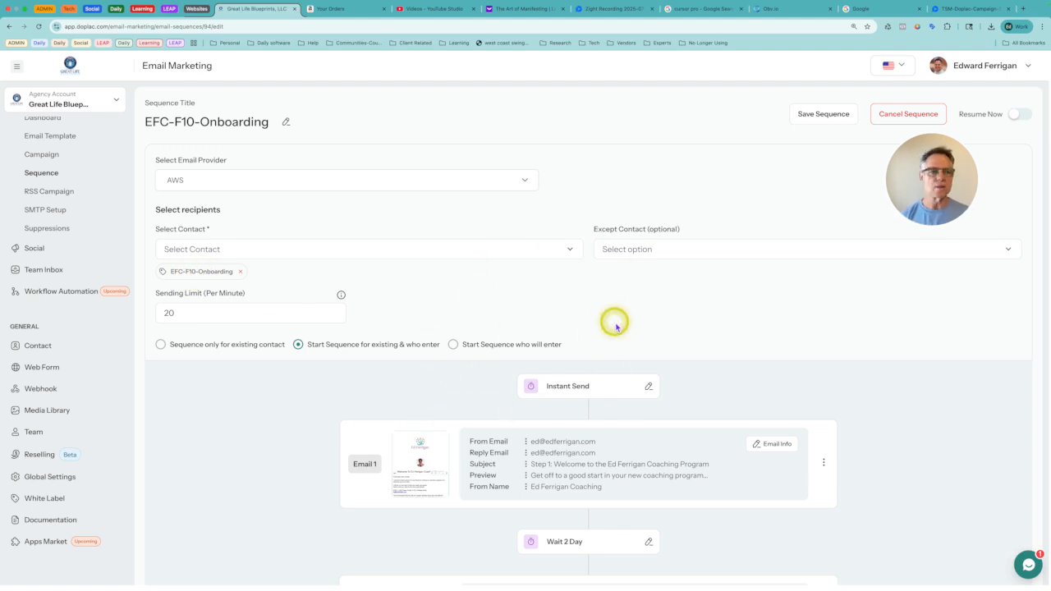
left_click(1021, 114)
left_click(510, 399)
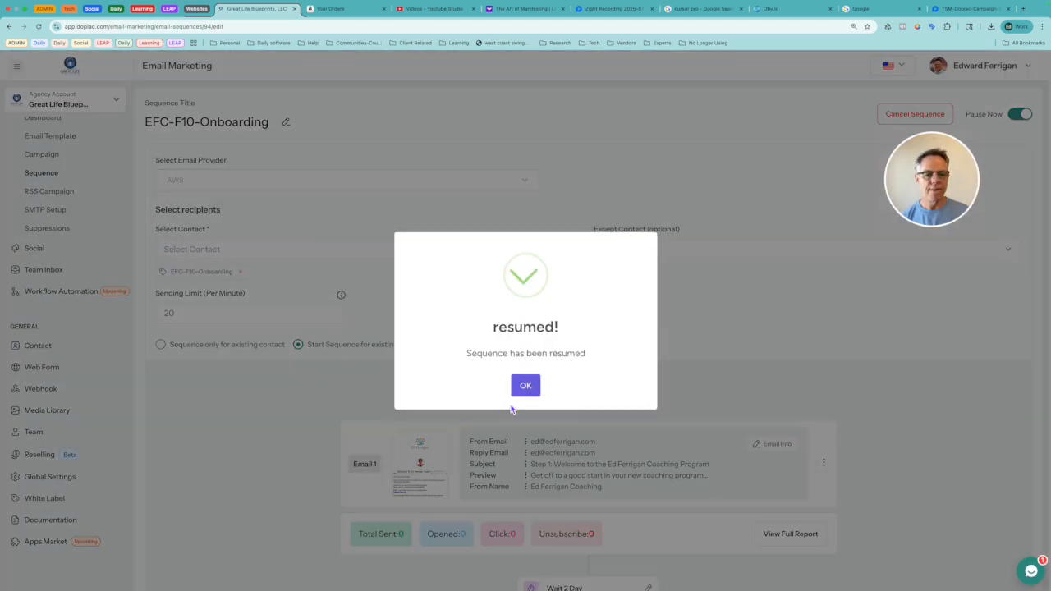
left_click(524, 385)
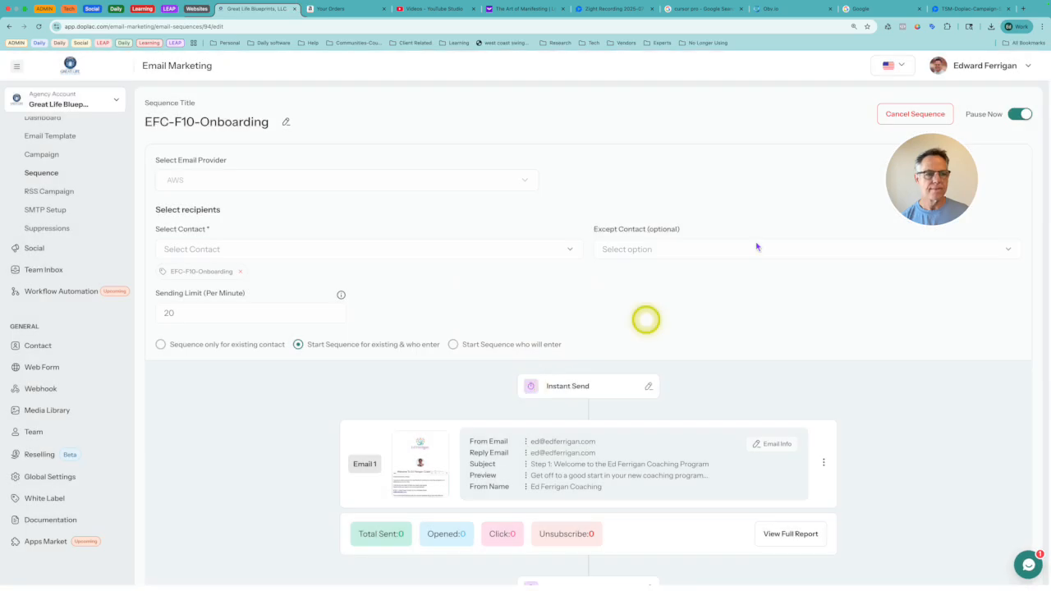
- Review the sent, opened, click and unsubscribe statistics under each sequence email, along with the sequence's recipient and start settings
scroll(790, 158, "down", 4)
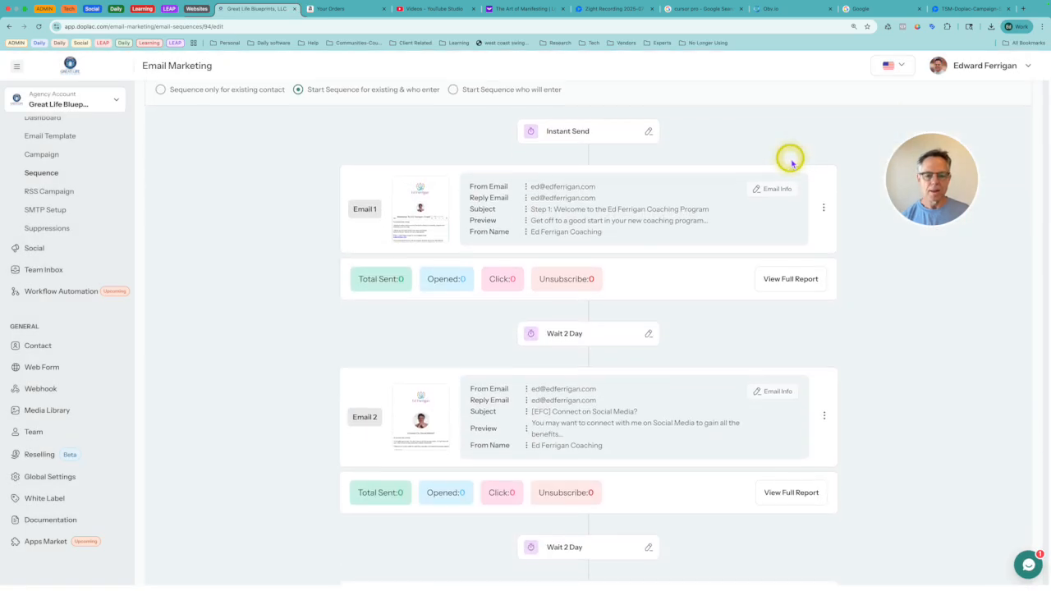
scroll(790, 161, "down", 15)
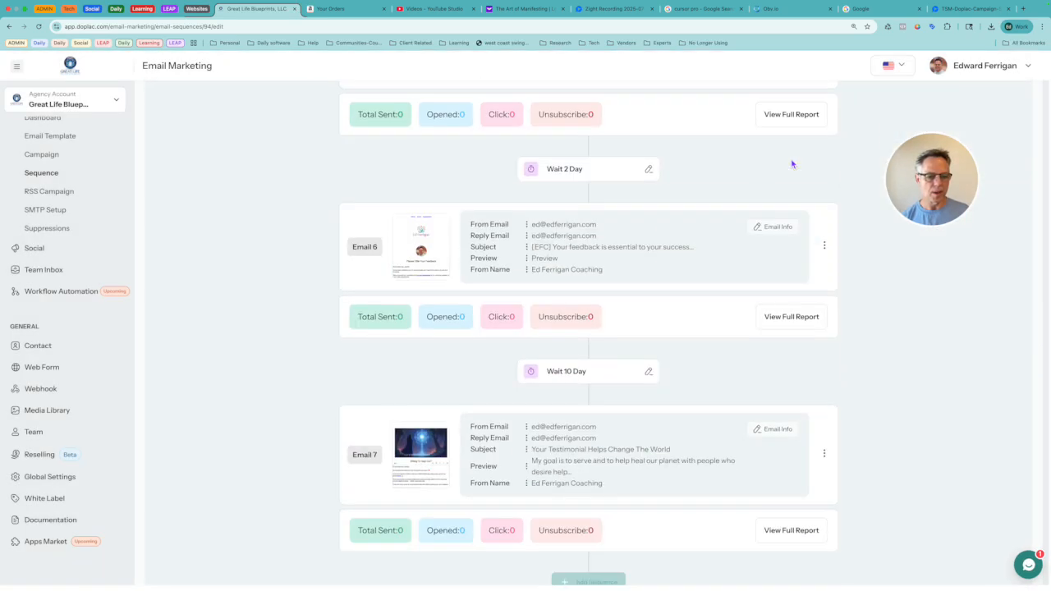
scroll(791, 164, "up", 15)
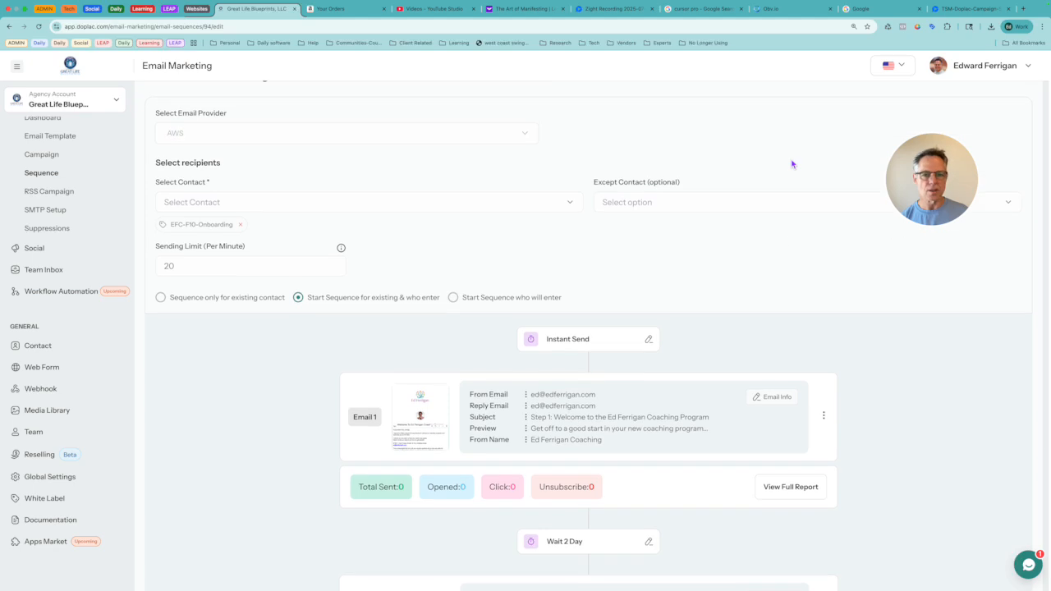
scroll(791, 164, "up", 1)
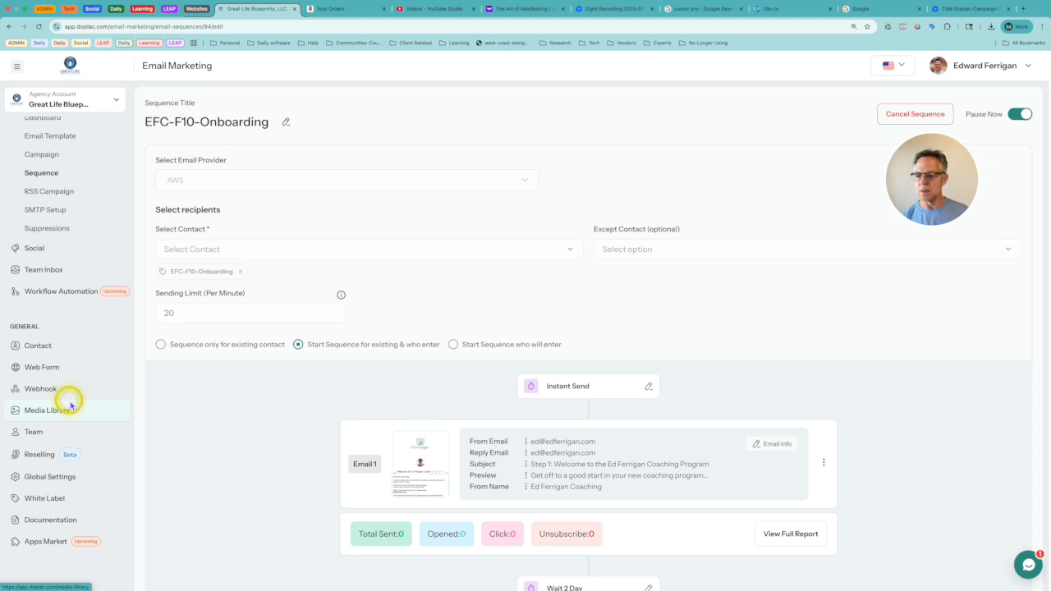
scroll(71, 405, "up", 5)
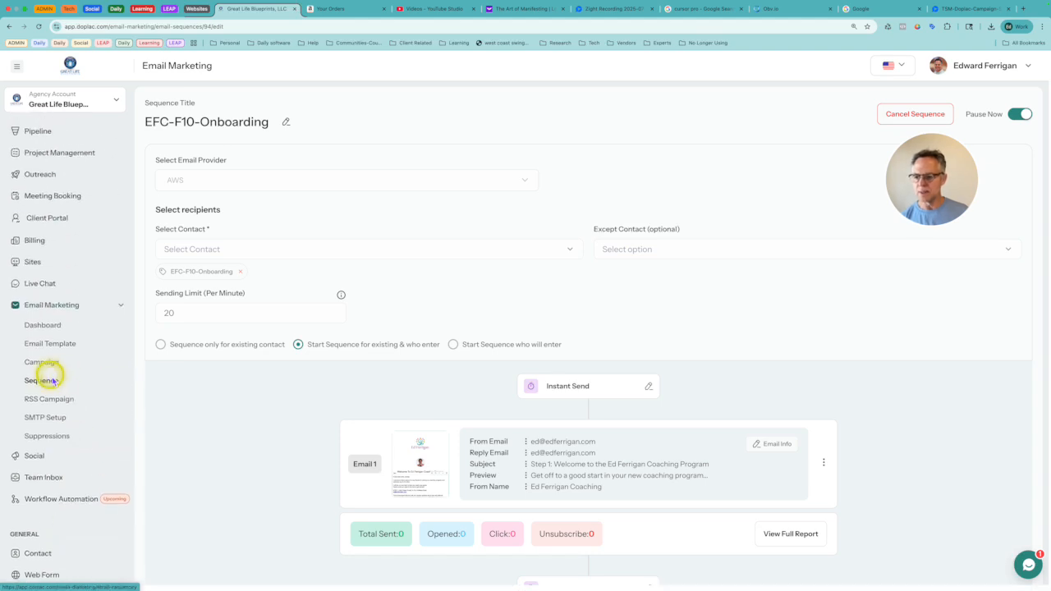
scroll(516, 400, "down", 4)
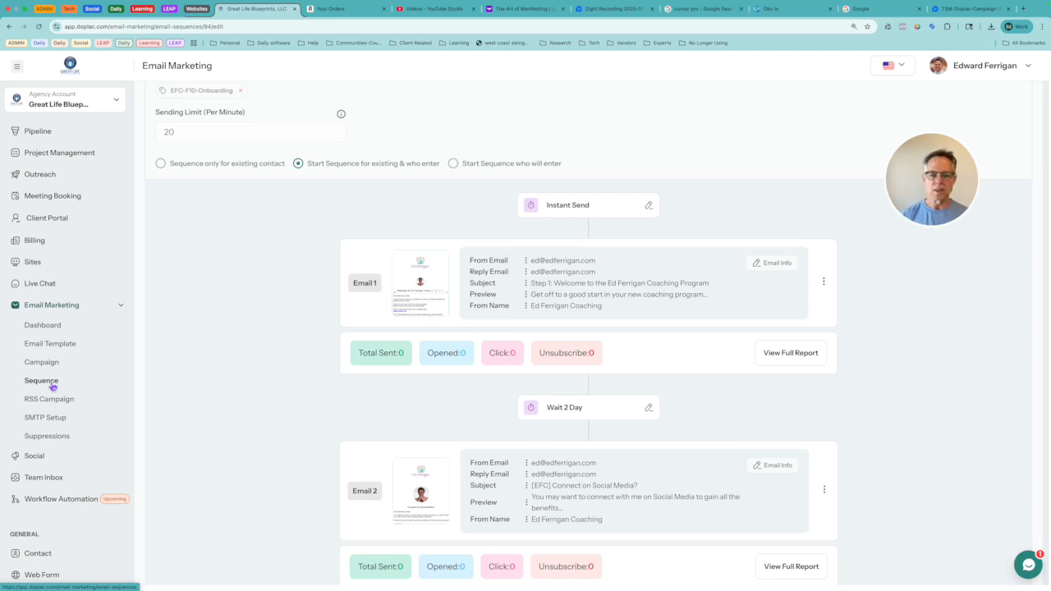
scroll(241, 286, "up", 3)
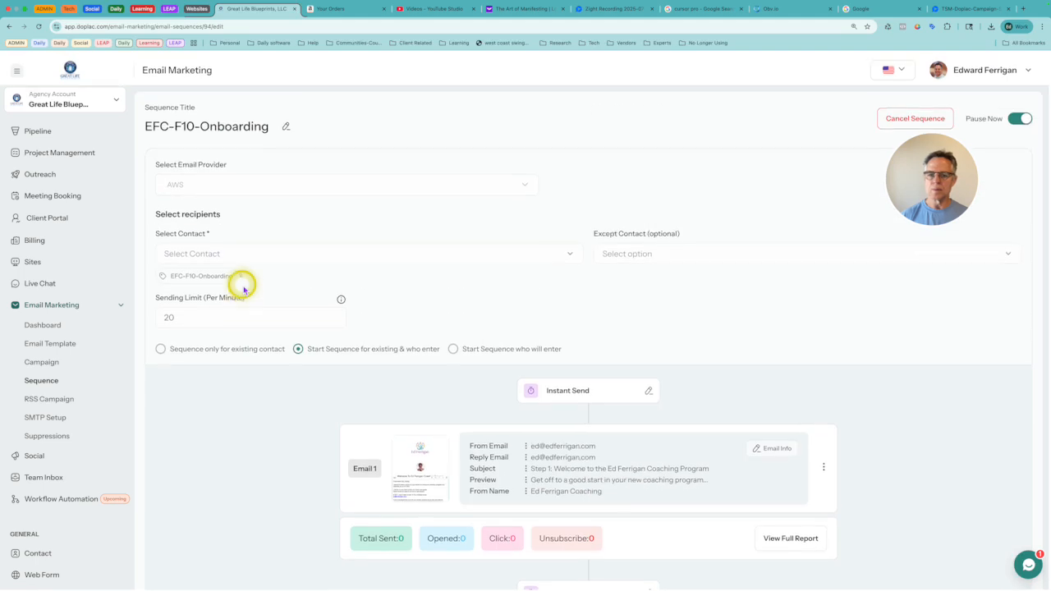
scroll(251, 366, "down", 3)
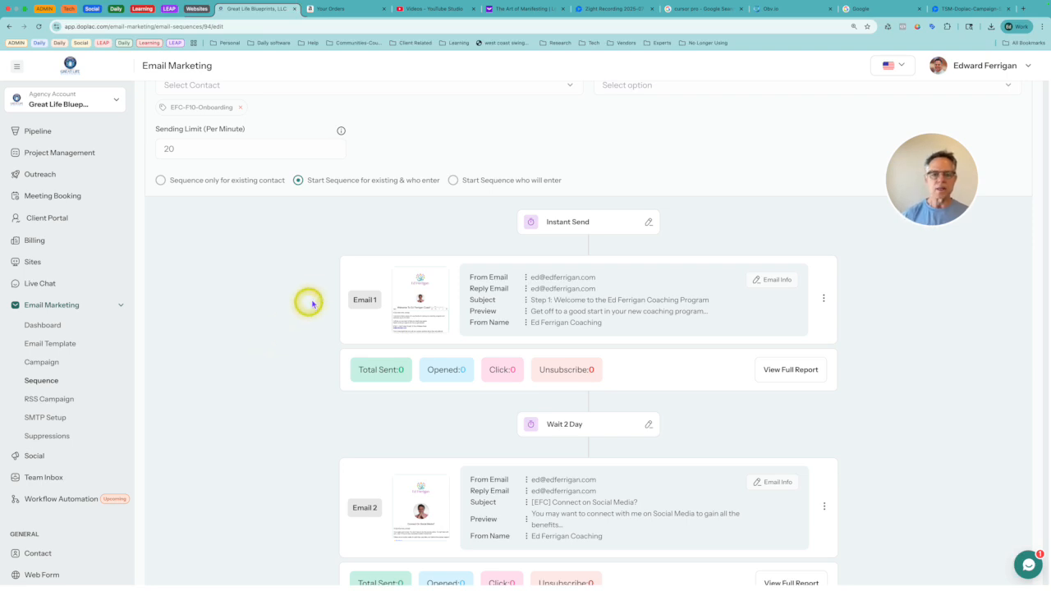
scroll(316, 299, "down", 1)
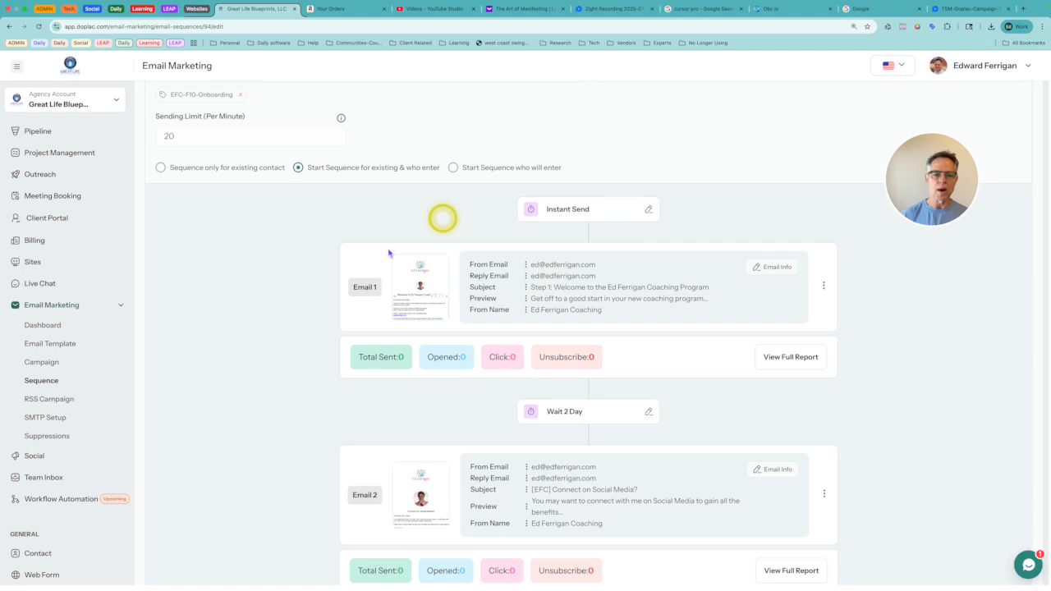
left_click(248, 299)
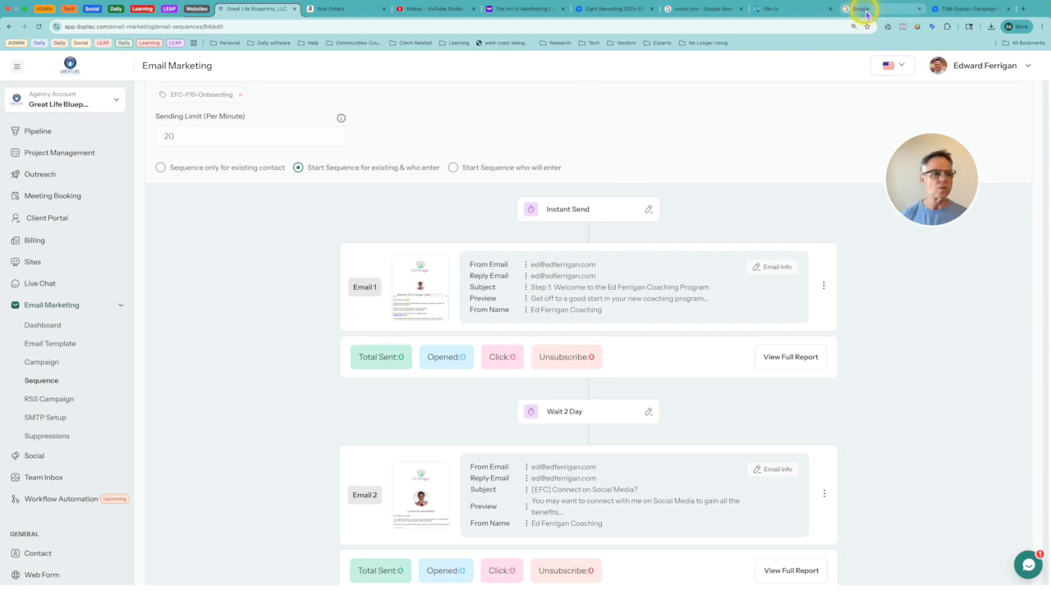
mouse_move(775, 2)
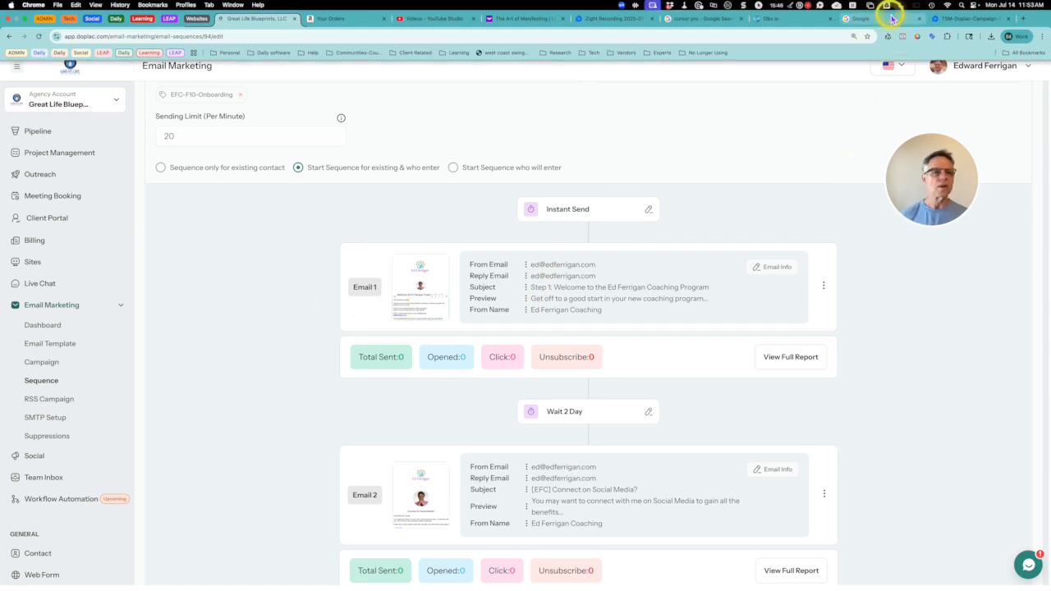